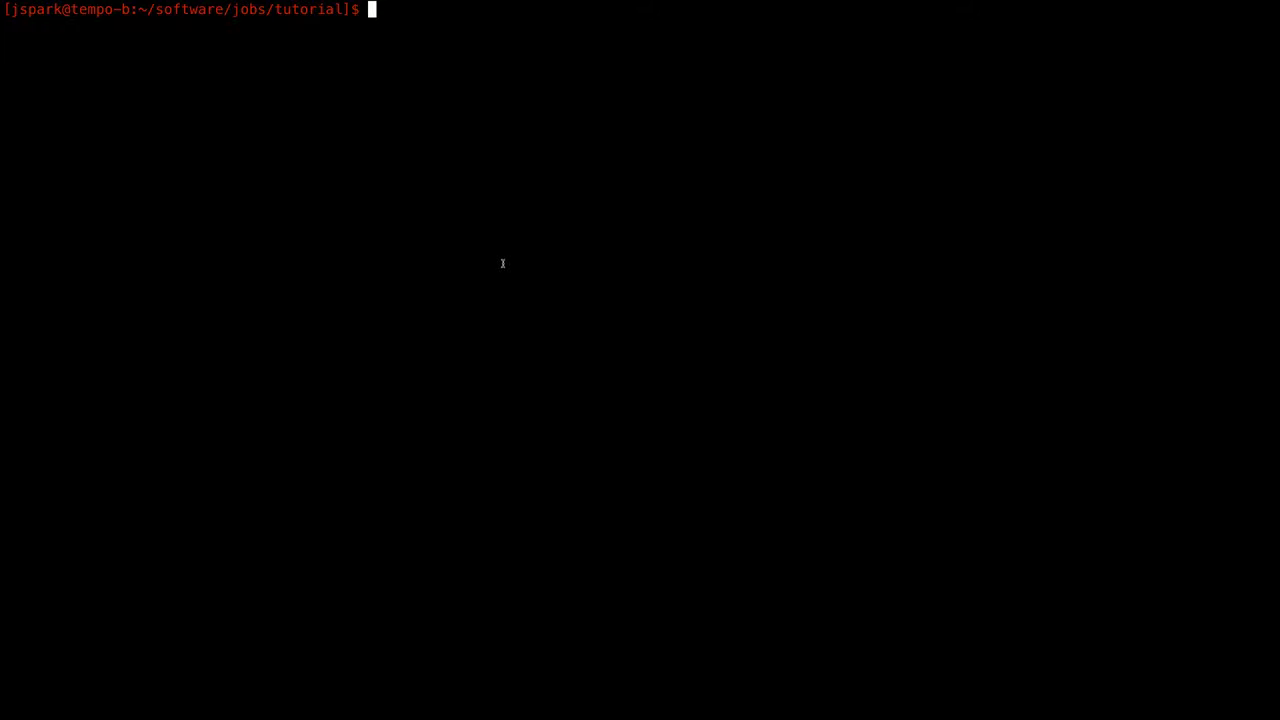
# List the tutorial directory, enter example01-silicon-qe2pert, and list its contents in long format.
pyautogui.write('ll')
pyautogui.press('Return')
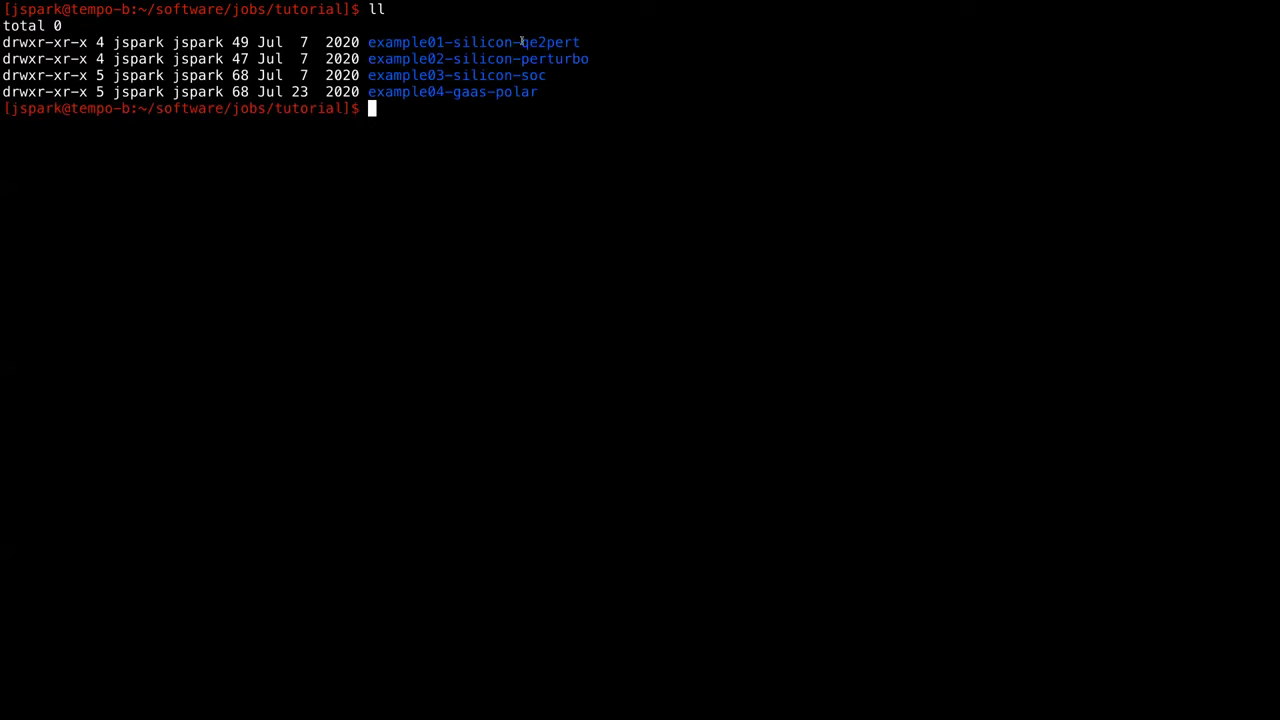
pyautogui.write('cd ex')
pyautogui.press('Tab')
pyautogui.write('1')
pyautogui.press('Tab')
pyautogui.press('Return')
pyautogui.write('ll')
pyautogui.press('Return')
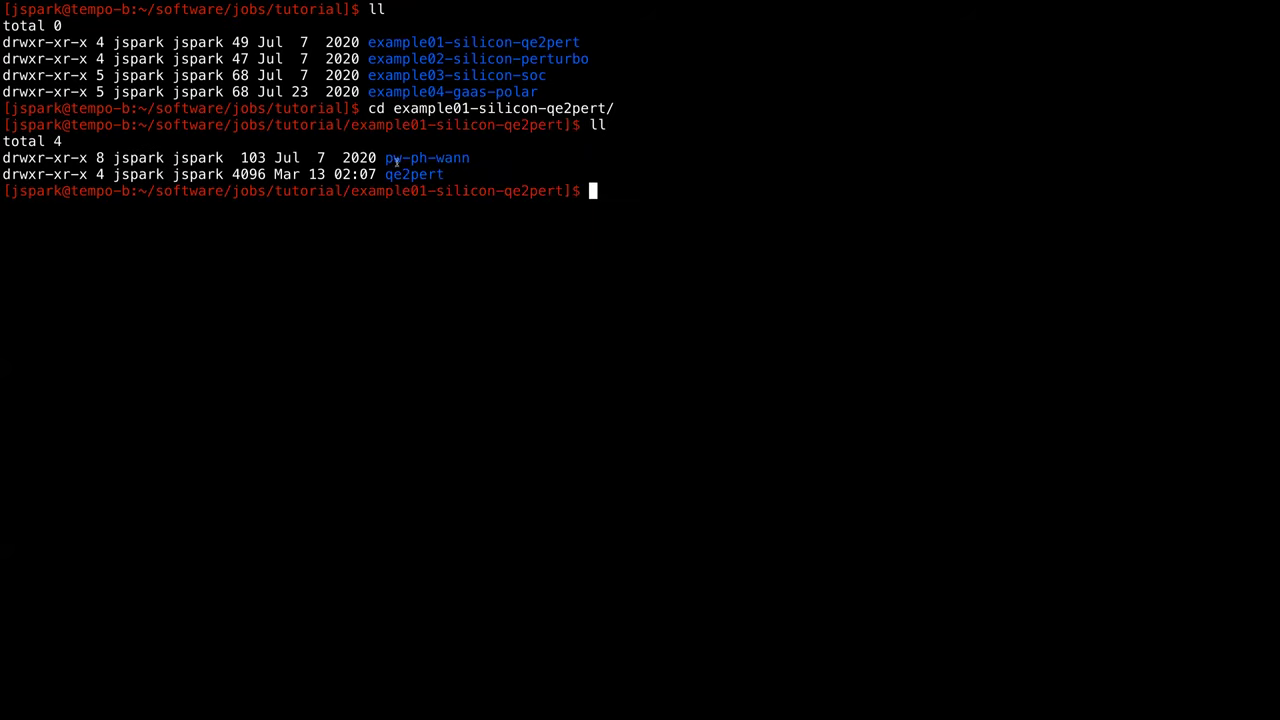
# Change into the pw-ph-wann directory and list its contents.
pyautogui.moveTo(386, 158); pyautogui.dragTo(472, 156)
pyautogui.press('super+c')
pyautogui.moveTo(385, 174); pyautogui.dragTo(456, 174)
pyautogui.click(702, 195)
pyautogui.write('cd')
pyautogui.doubleClick(451, 157)
pyautogui.middleClick(768, 155)
pyautogui.press('Return')
pyautogui.write('ll')
pyautogui.press('Return')
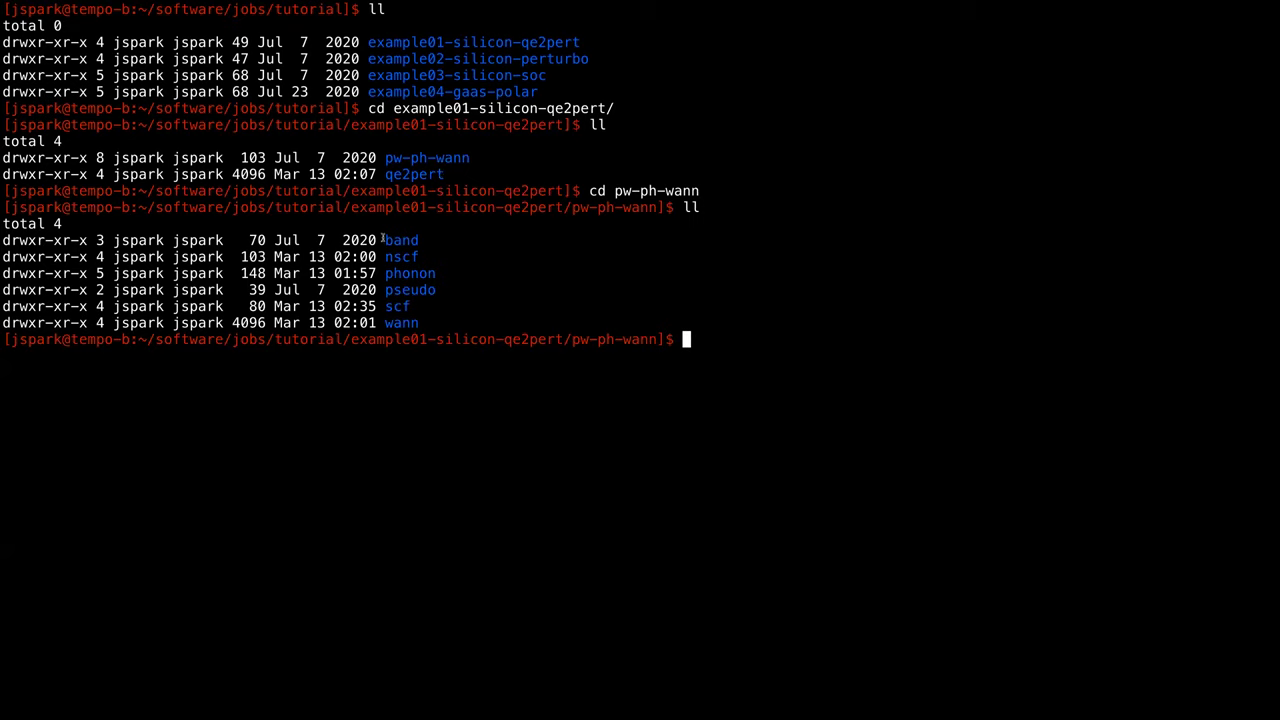
# Examine the calculation subdirectories in the pw-ph-wann listing, highlighting band, pseudo, scf and wann.
pyautogui.moveTo(386, 241); pyautogui.dragTo(445, 274)
pyautogui.click(419, 241)
pyautogui.click(410, 289)
pyautogui.doubleClick(410, 289)
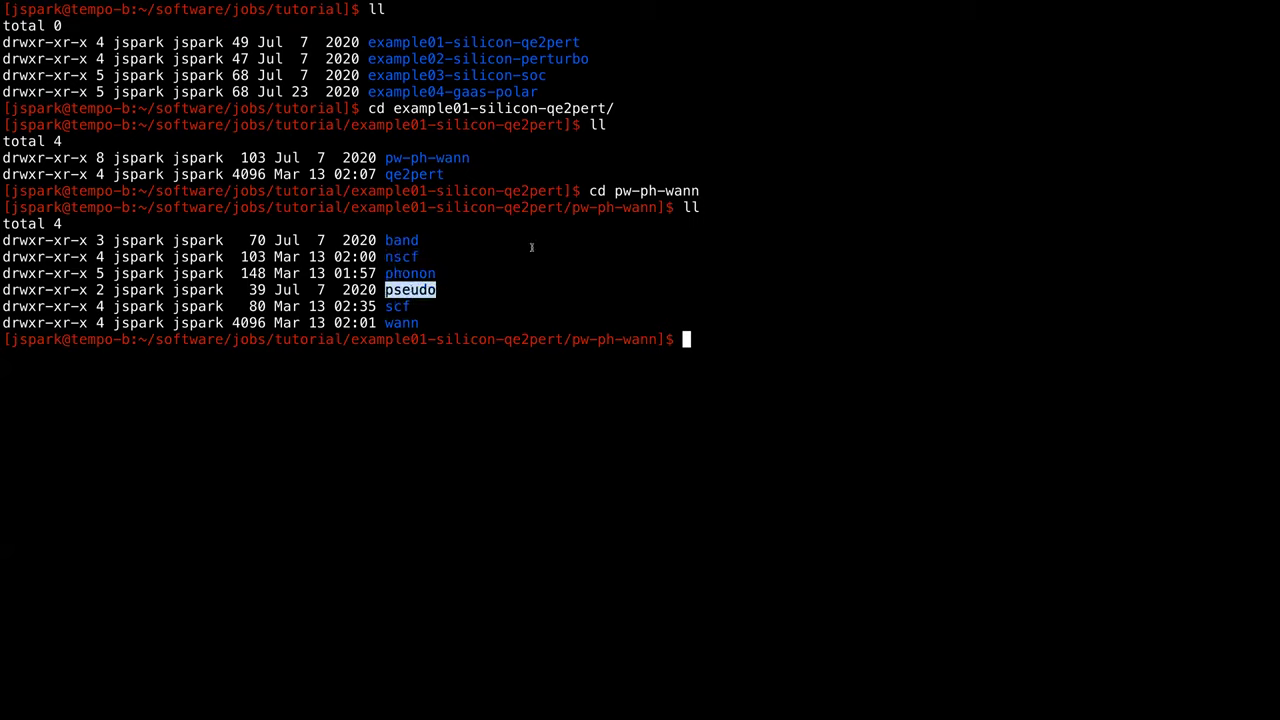
pyautogui.doubleClick(400, 306)
pyautogui.press('super+c')
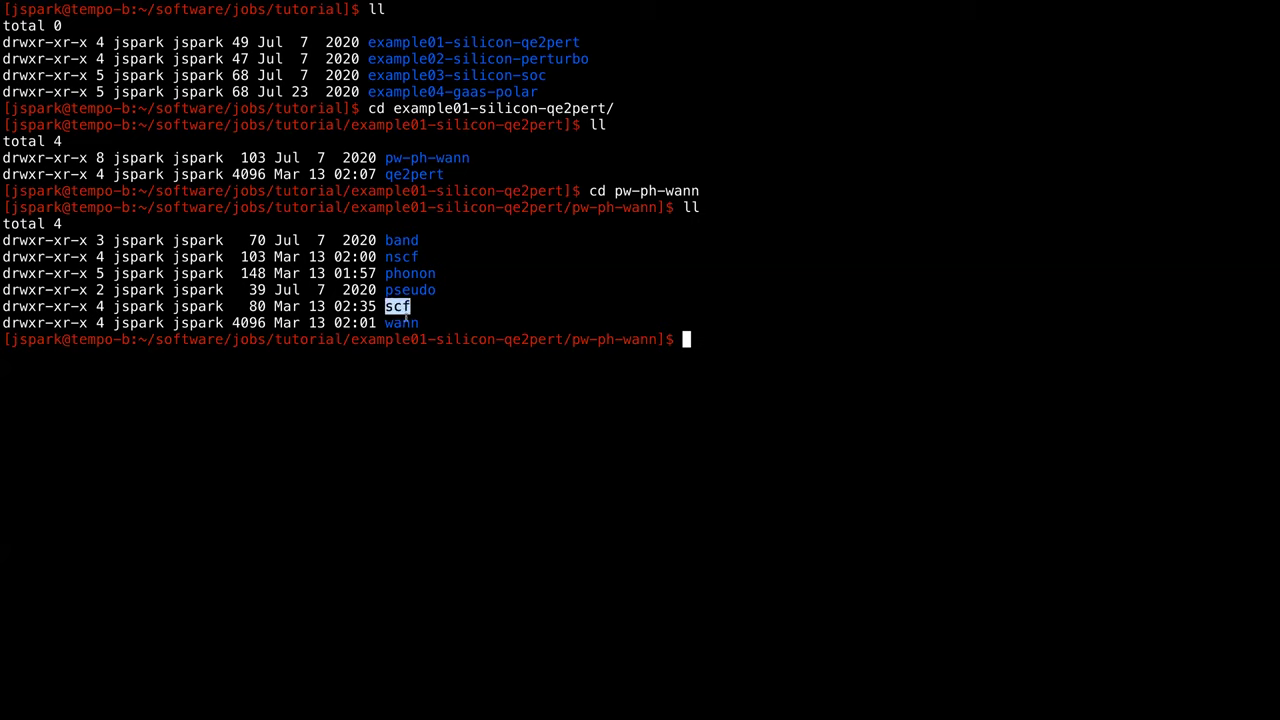
pyautogui.doubleClick(402, 322)
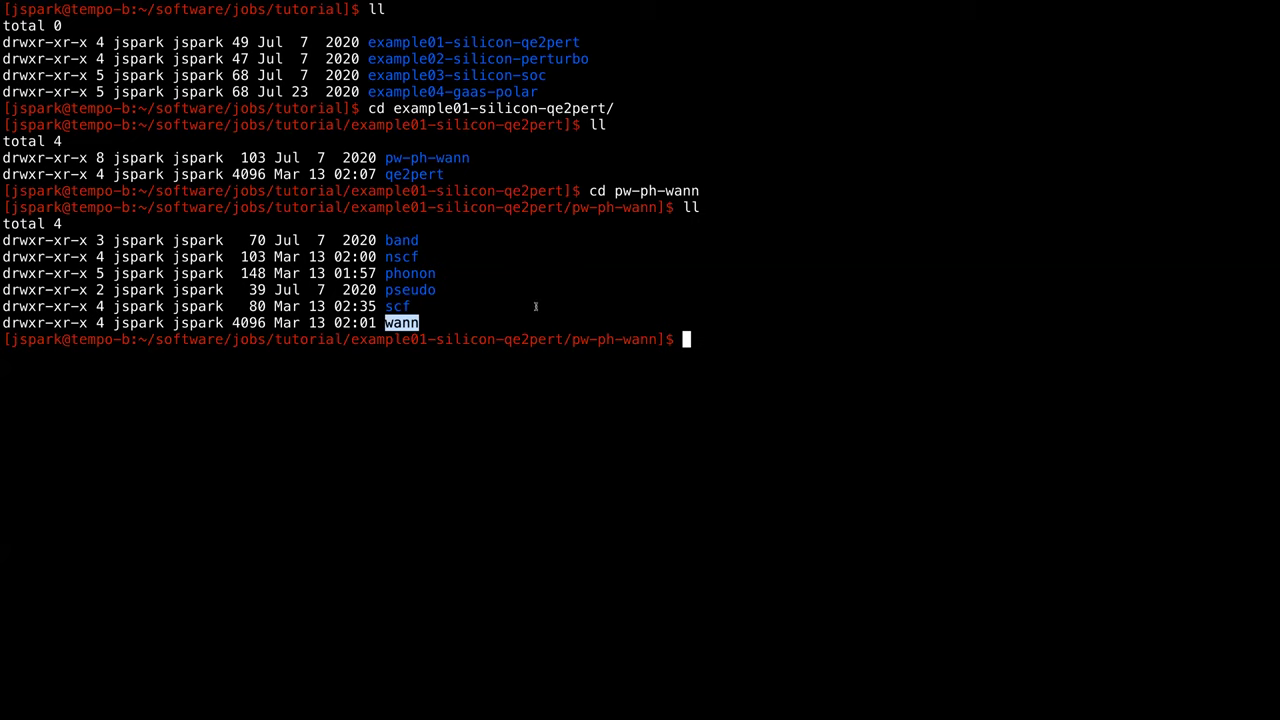
# Change into the scf directory and list its files.
pyautogui.click(534, 303)
pyautogui.write('cd')
pyautogui.doubleClick(398, 307)
pyautogui.middleClick(521, 290)
pyautogui.press('Return')
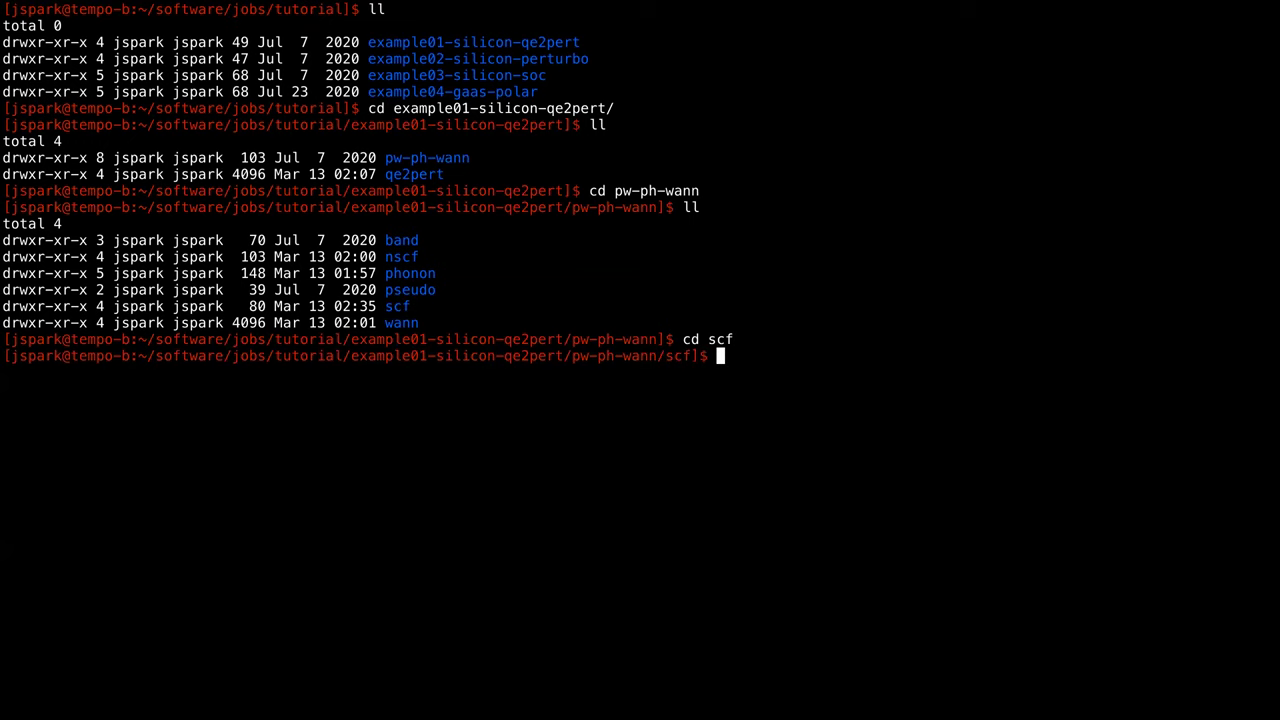
pyautogui.write('ll')
pyautogui.press('Return')
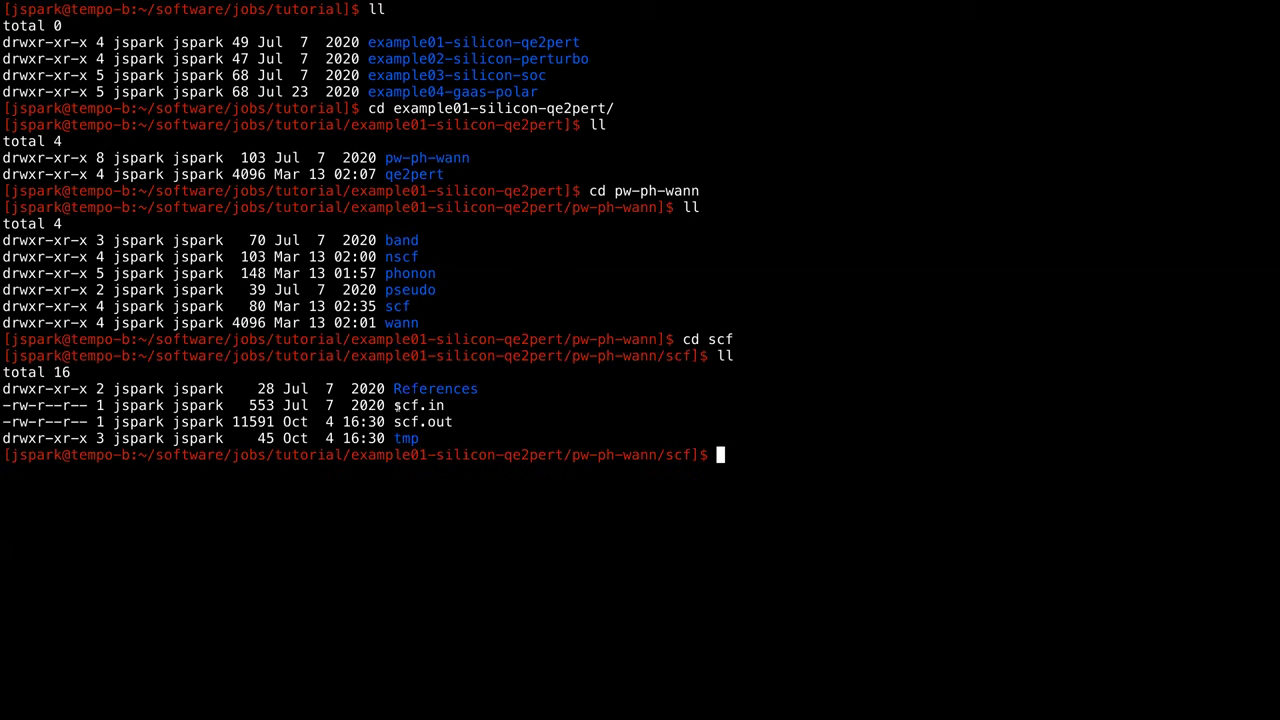
# Inspect scf.in in vim, including its celldm(1) line, quit without changes, and highlight the tmp folder in the listing.
pyautogui.moveTo(393, 405); pyautogui.dragTo(446, 405)
pyautogui.click(752, 412)
pyautogui.write('vim scf.in')
pyautogui.press('Return')
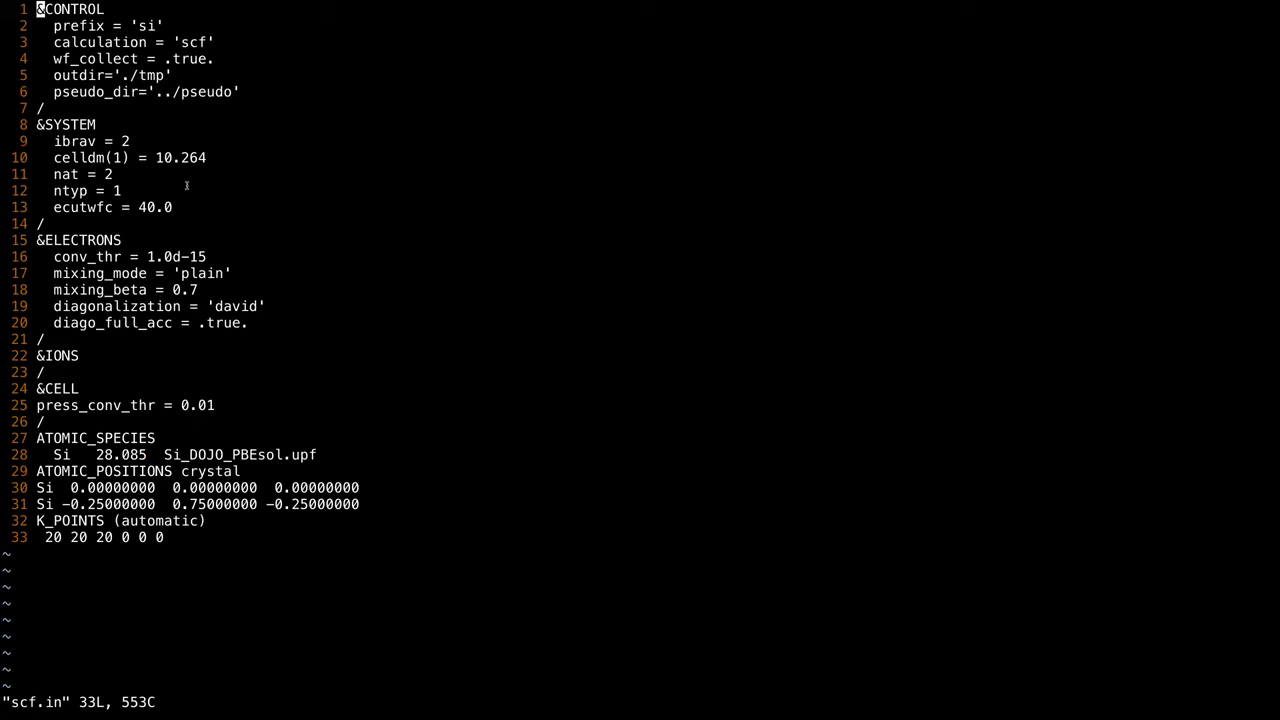
pyautogui.moveTo(53, 157); pyautogui.dragTo(660, 160)
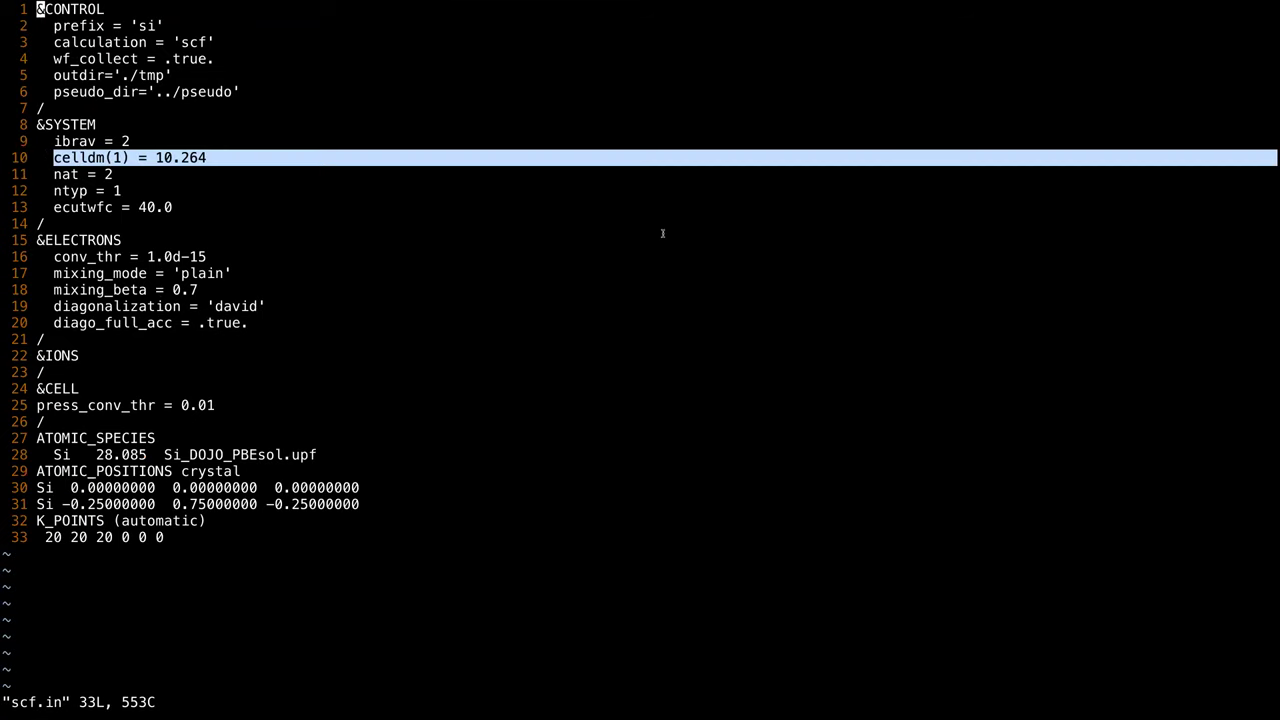
pyautogui.click(536, 207)
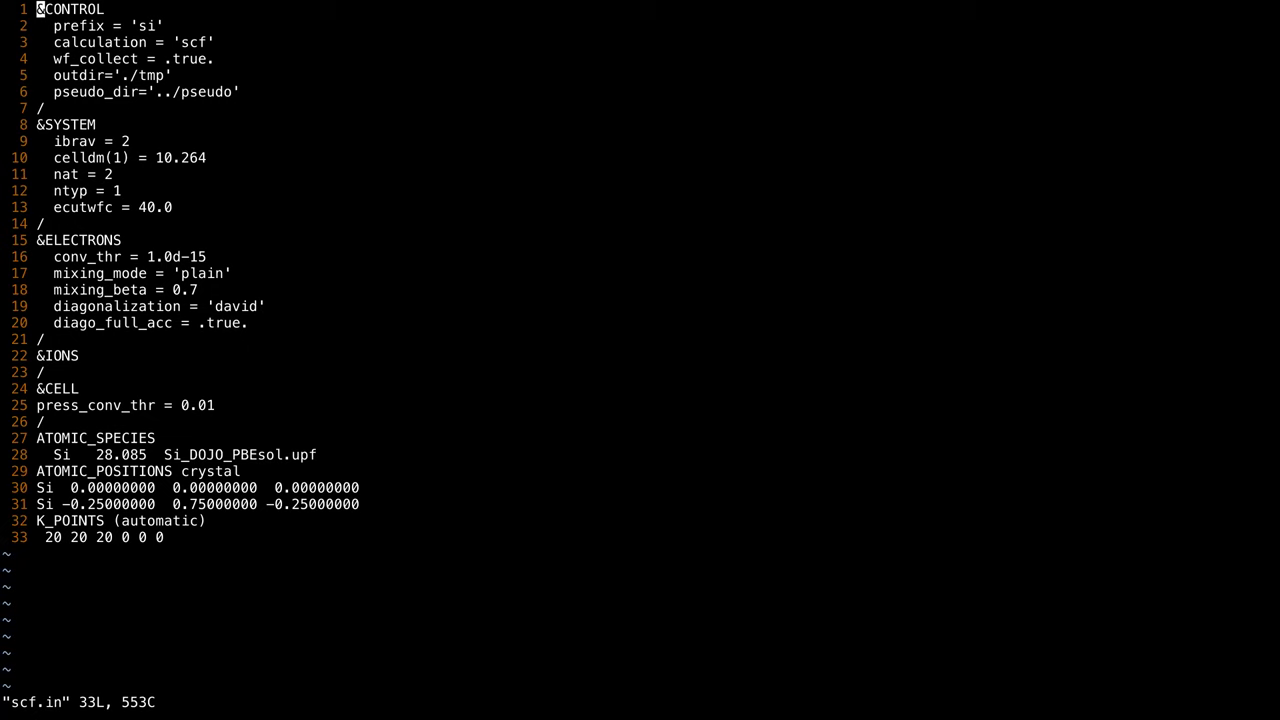
pyautogui.write(':q')
pyautogui.press('Return')
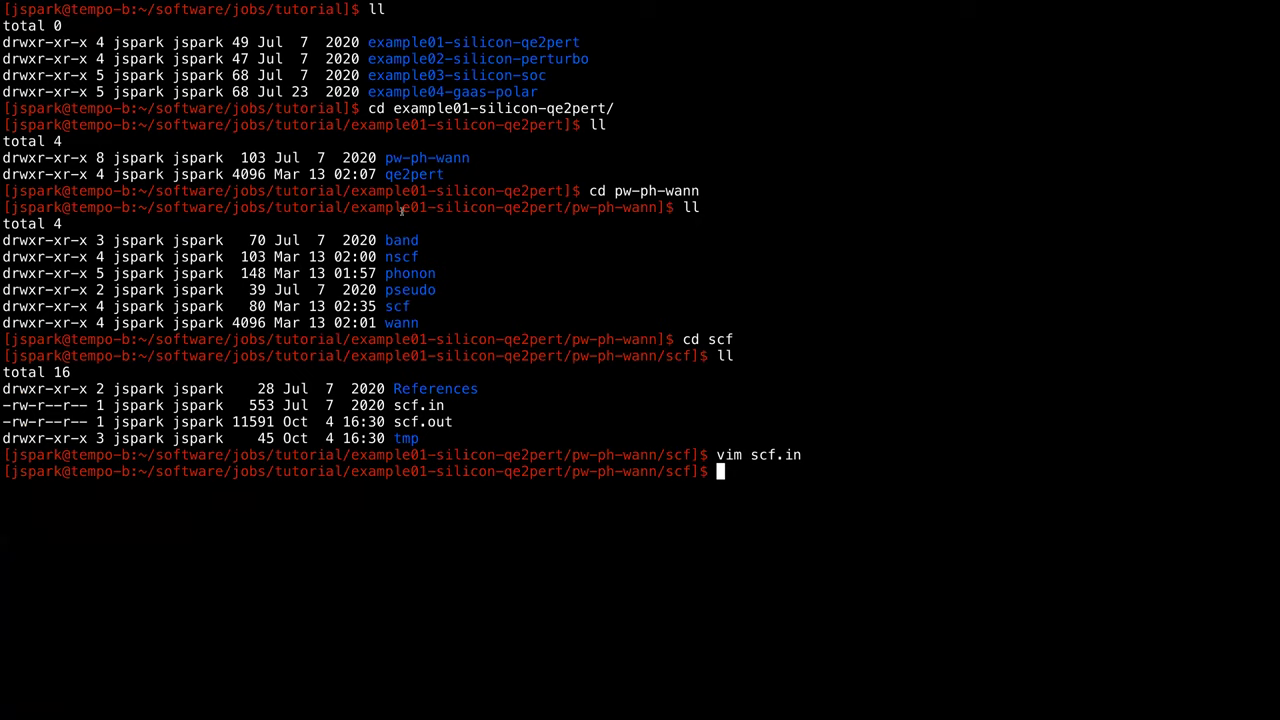
pyautogui.moveTo(394, 405); pyautogui.dragTo(446, 405)
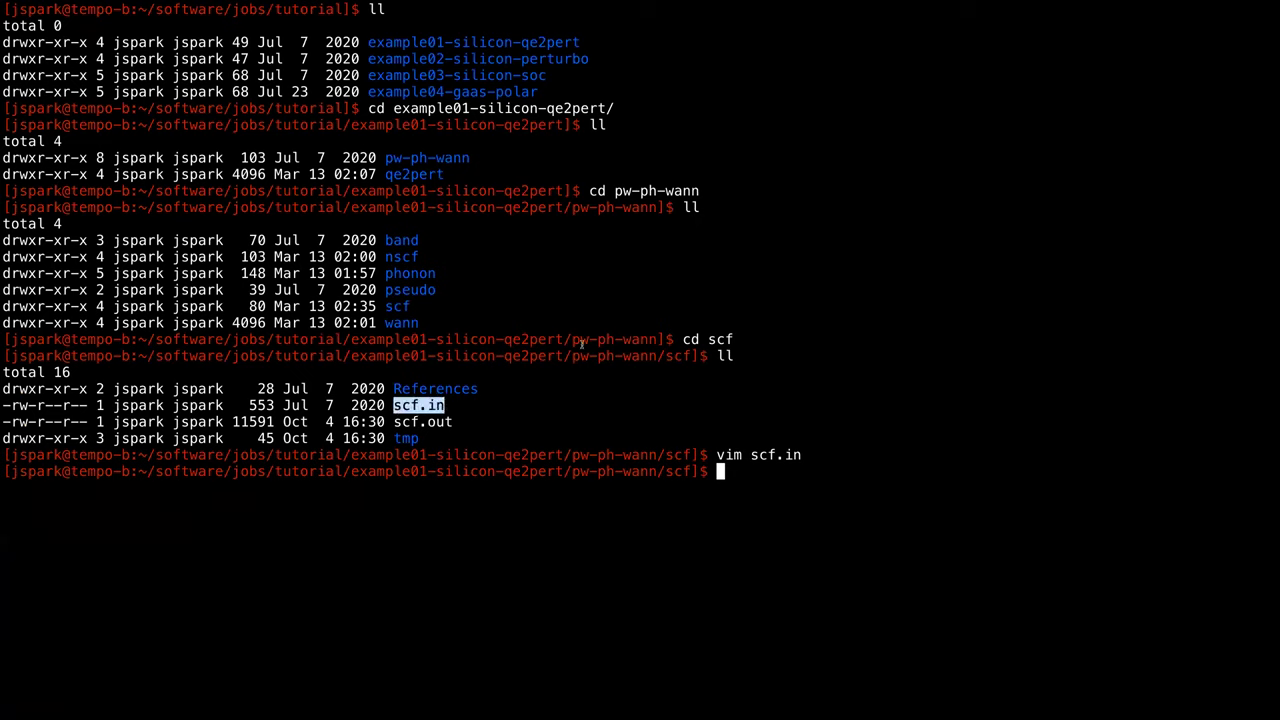
pyautogui.moveTo(394, 421); pyautogui.dragTo(420, 438)
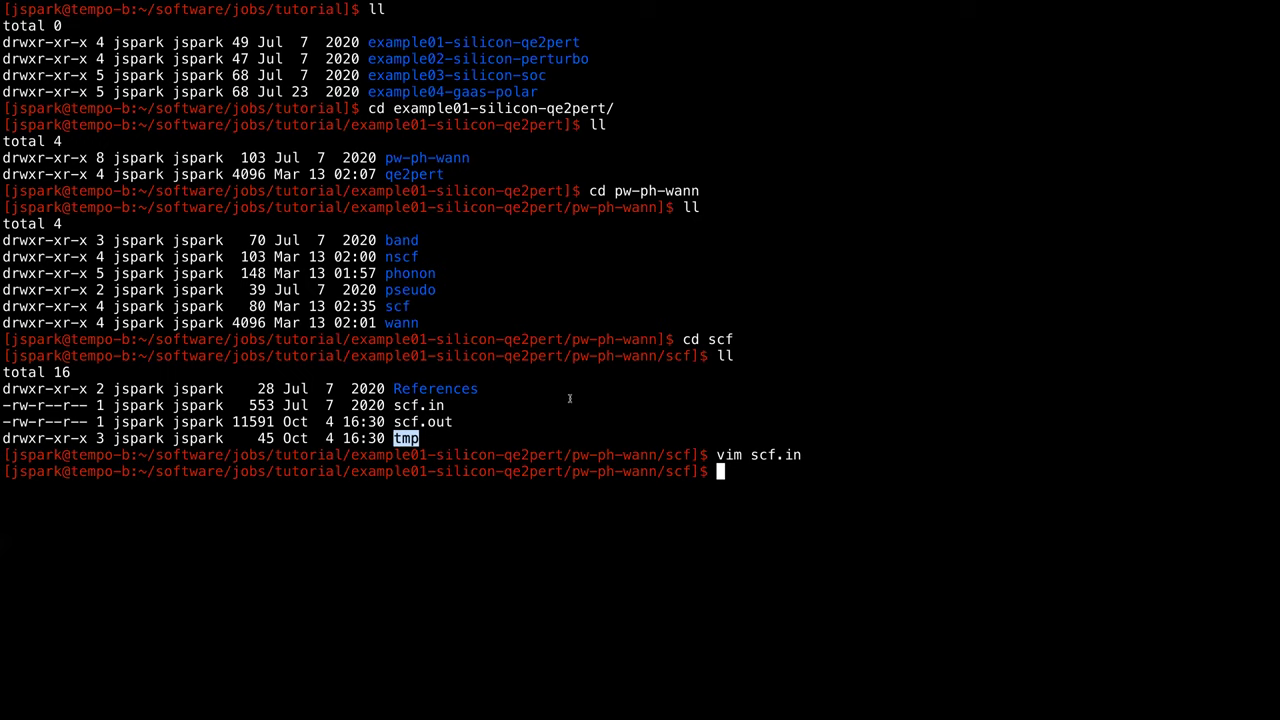
# Go back up to pw-ph-wann, change into the nscf directory, and list its files.
pyautogui.click(879, 462)
pyautogui.write('cd ..')
pyautogui.press('Return')
pyautogui.write('ll')
pyautogui.press('Return')
pyautogui.write('cd ns')
pyautogui.press('Tab')
pyautogui.press('Return')
pyautogui.write('ll')
pyautogui.press('Return')
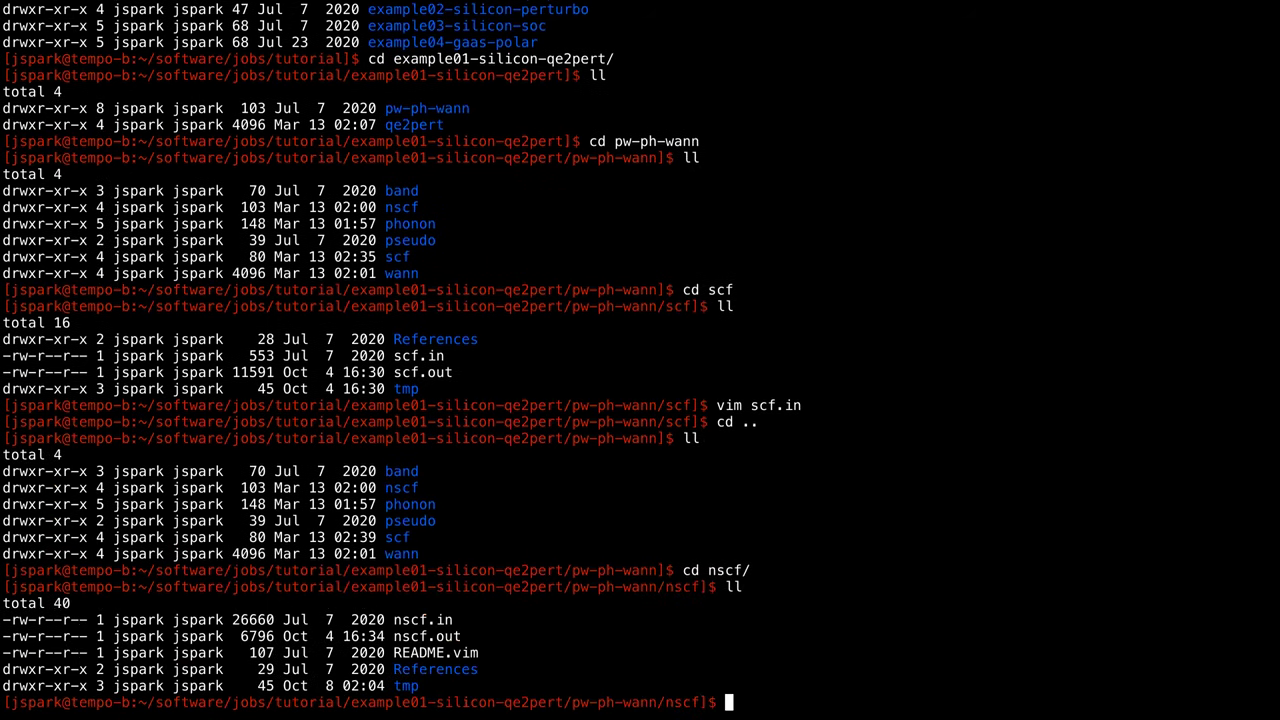
# Try to change into nscf.in as a directory.
pyautogui.moveTo(393, 618); pyautogui.dragTo(455, 620)
pyautogui.press('super+c')
pyautogui.write('cd')
pyautogui.press('super+v')
pyautogui.press('Return')
# View the nscf.in input file in vim and quit without changes.
pyautogui.write('vim')
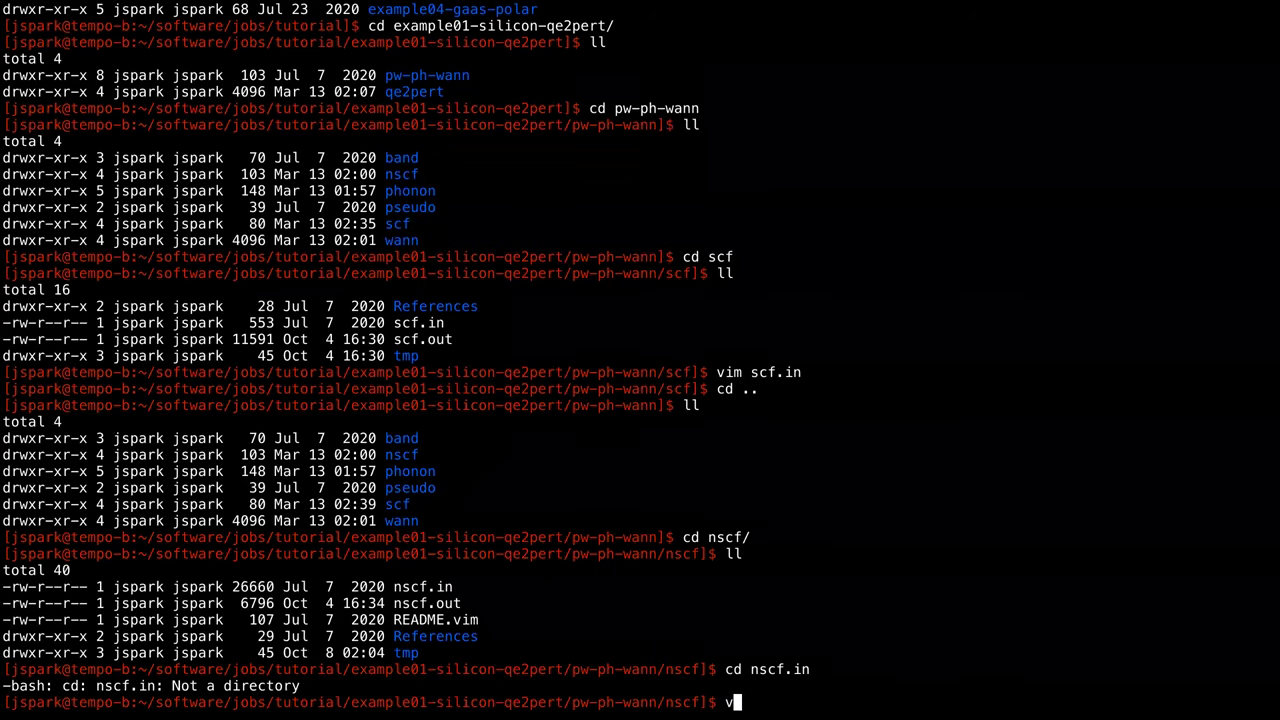
pyautogui.doubleClick(792, 672)
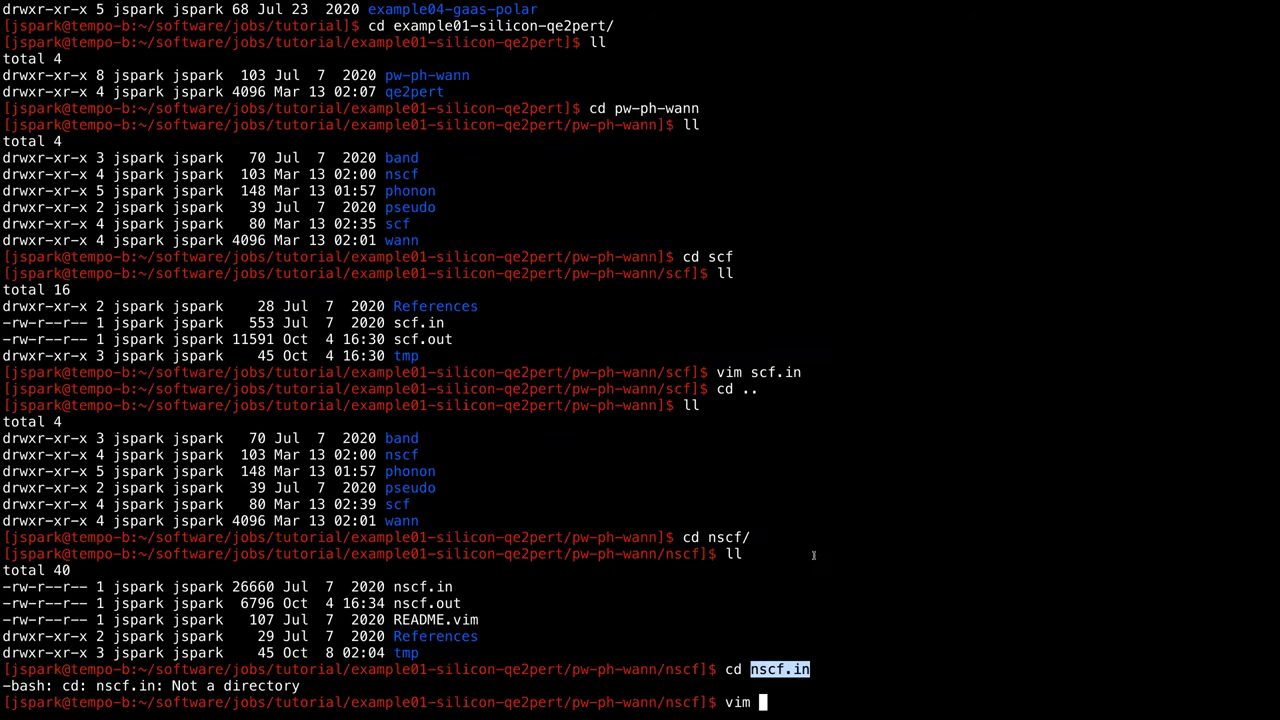
pyautogui.press('super+v')
pyautogui.press('Return')
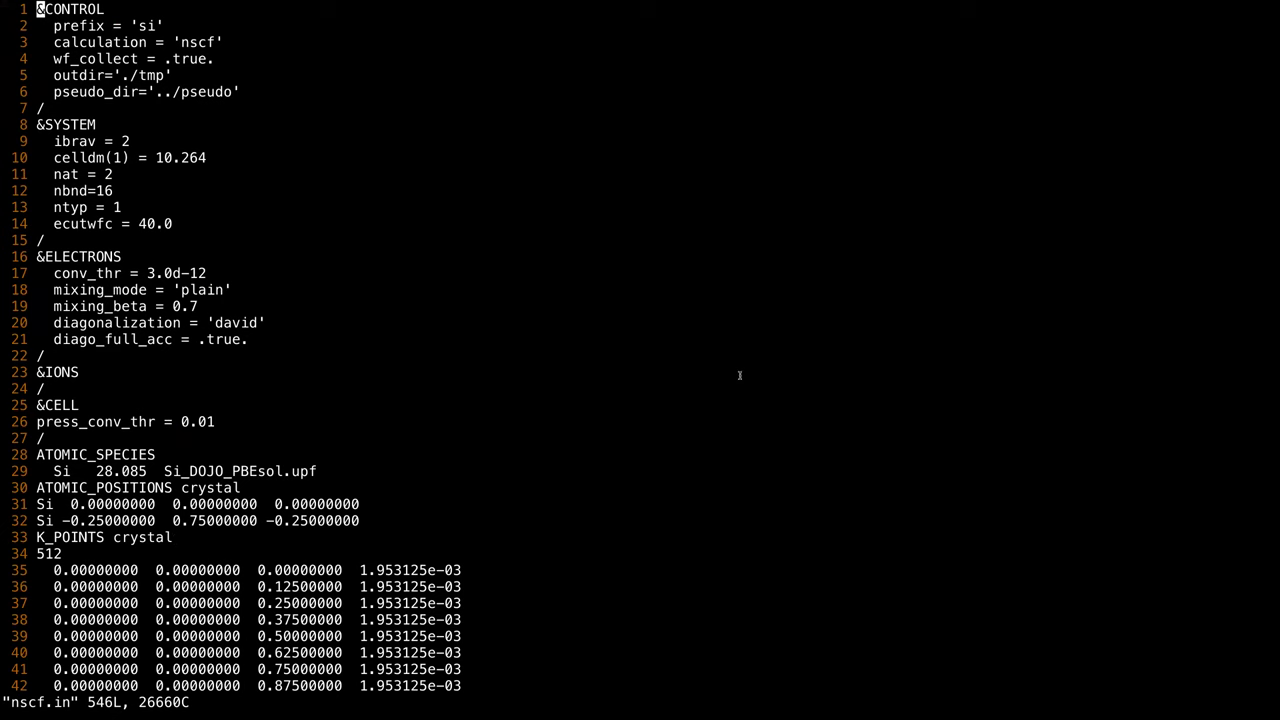
pyautogui.write(':q')
pyautogui.press('Return')
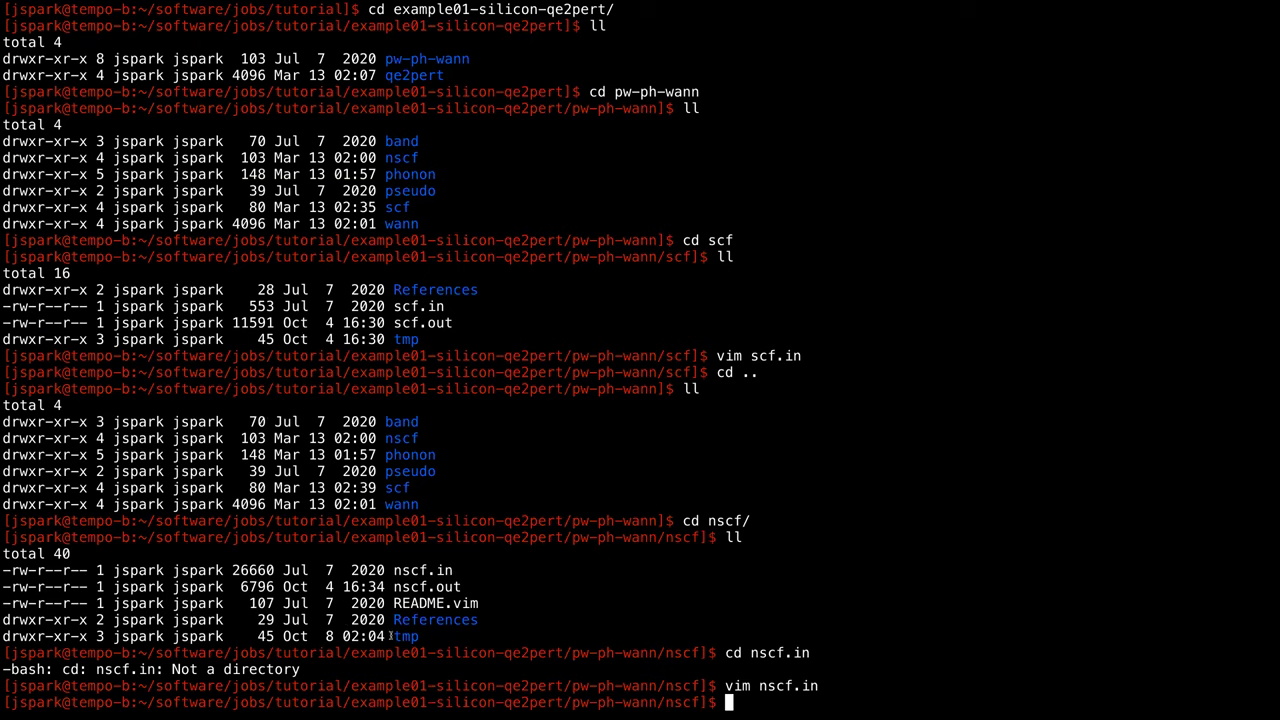
# Highlight the tmp folder in the nscf listing, go back up to pw-ph-wann, and list its contents.
pyautogui.moveTo(392, 636); pyautogui.dragTo(420, 637)
pyautogui.click(746, 511)
pyautogui.write('cd ..')
pyautogui.write('l')
pyautogui.press('Return')
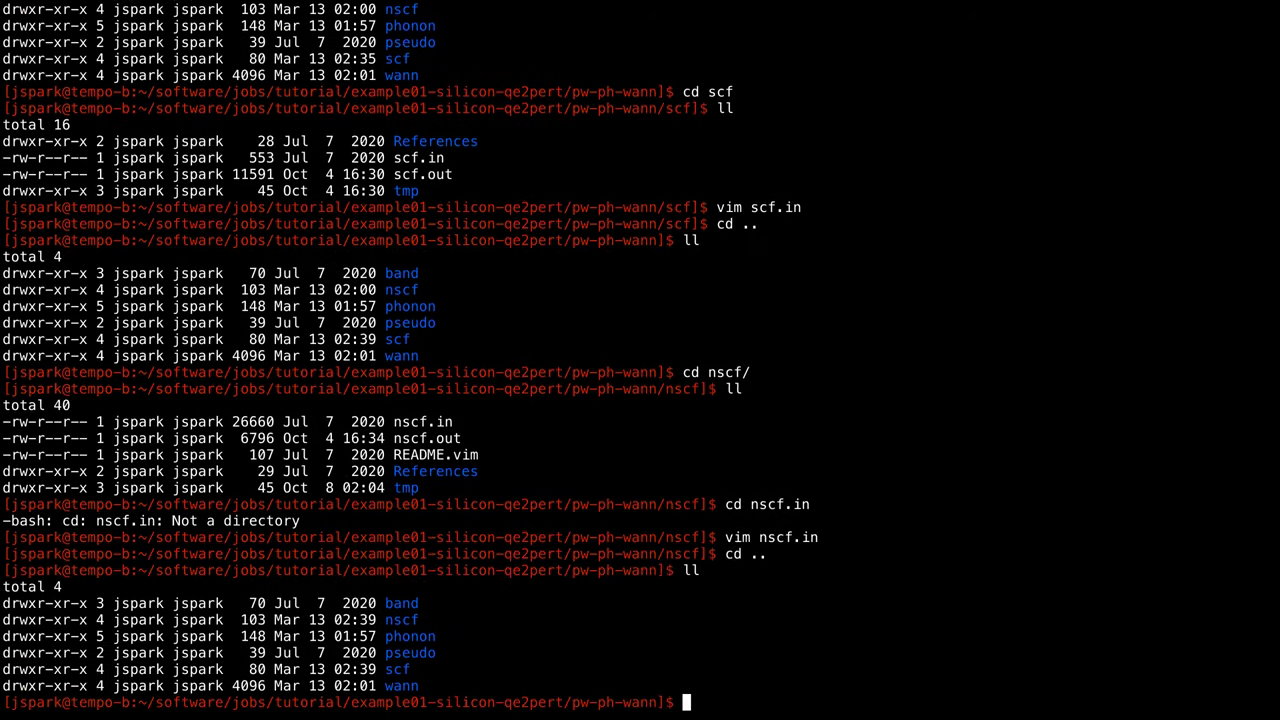
# Change into the phonon directory and list its files.
pyautogui.doubleClick(417, 636)
pyautogui.press('super+c')
pyautogui.click(608, 643)
pyautogui.write('cd')
pyautogui.doubleClick(417, 636)
pyautogui.middleClick(500, 606)
pyautogui.press('Return')
pyautogui.write('ll')
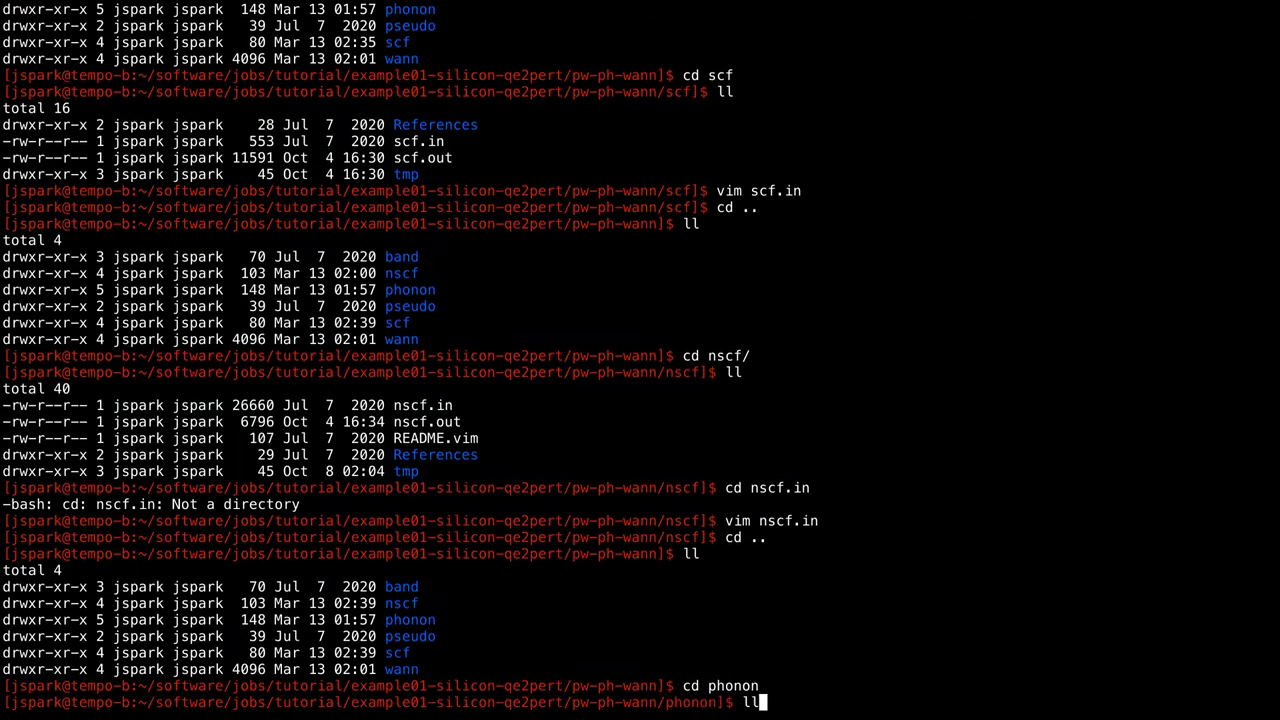
pyautogui.press('Return')
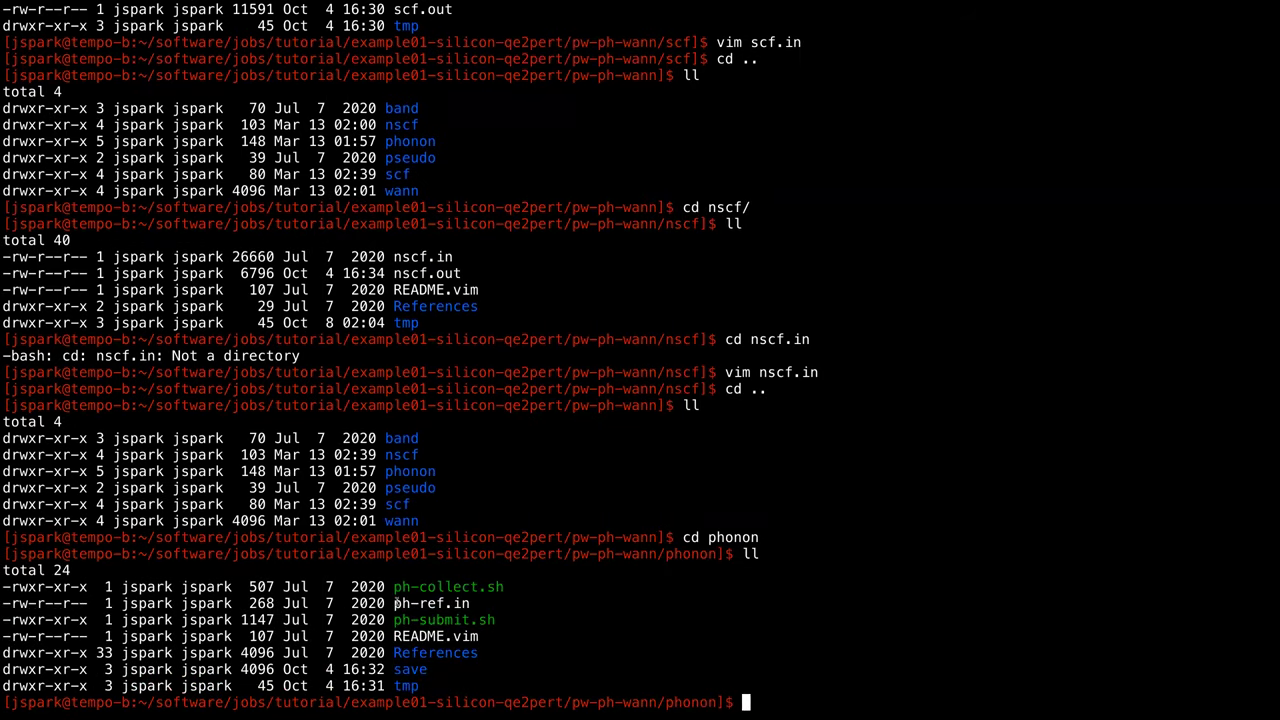
# Open the phonon input file ph-ref.in in vim.
pyautogui.moveTo(396, 603); pyautogui.dragTo(485, 604)
pyautogui.click(655, 605)
pyautogui.write('vim ph-ref.in')
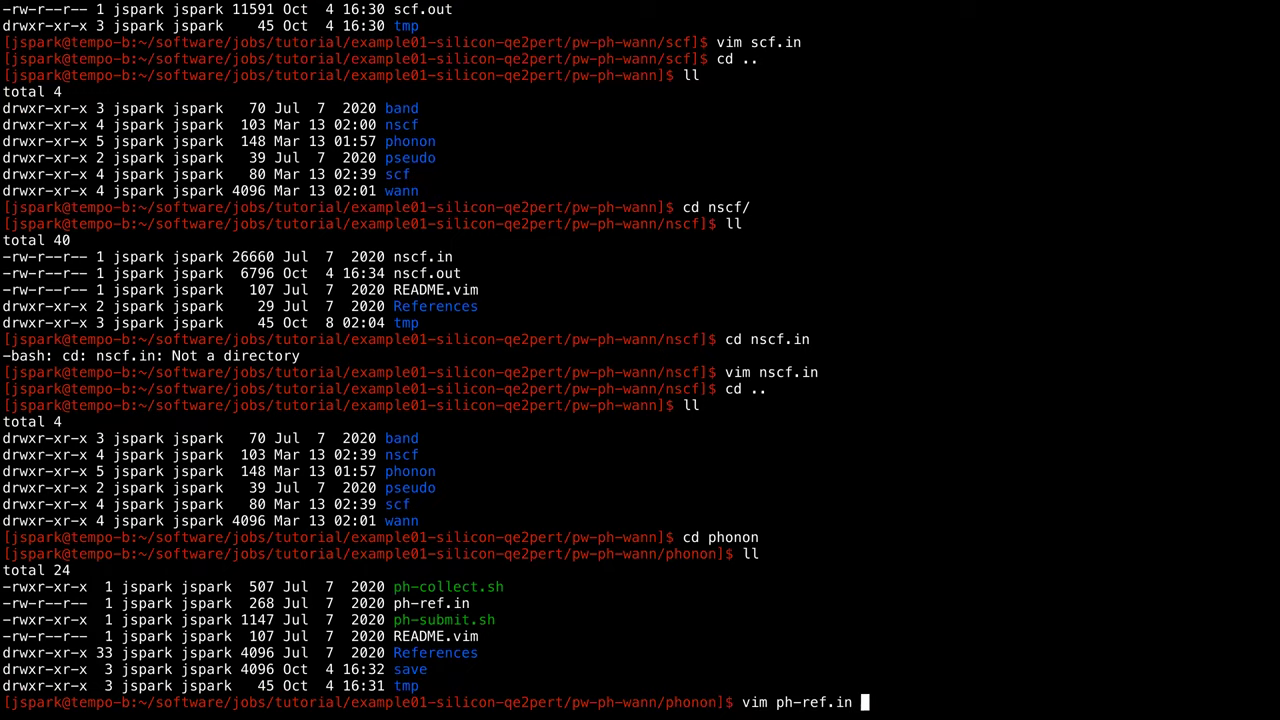
pyautogui.press('Return')
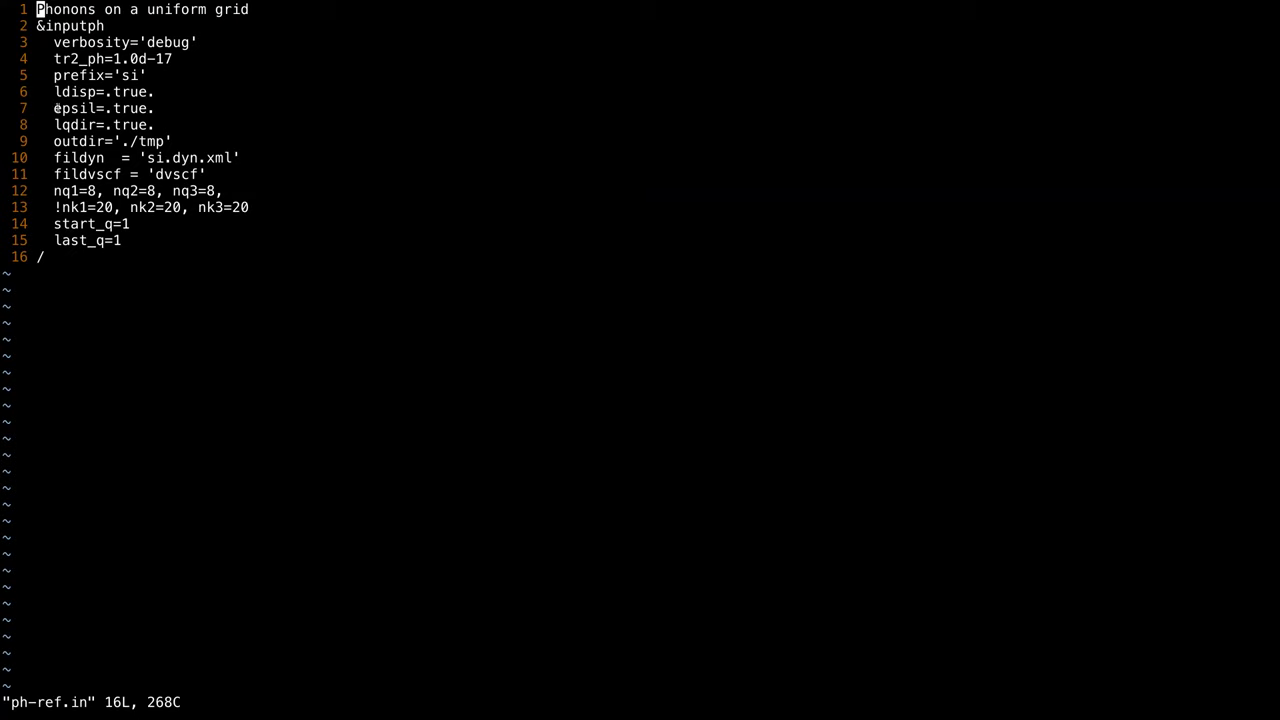
# Review the epsil, outdir, fildyn and nq1, nq2, nq3 settings in ph-ref.in and quit without changes.
pyautogui.moveTo(53, 108); pyautogui.dragTo(229, 111)
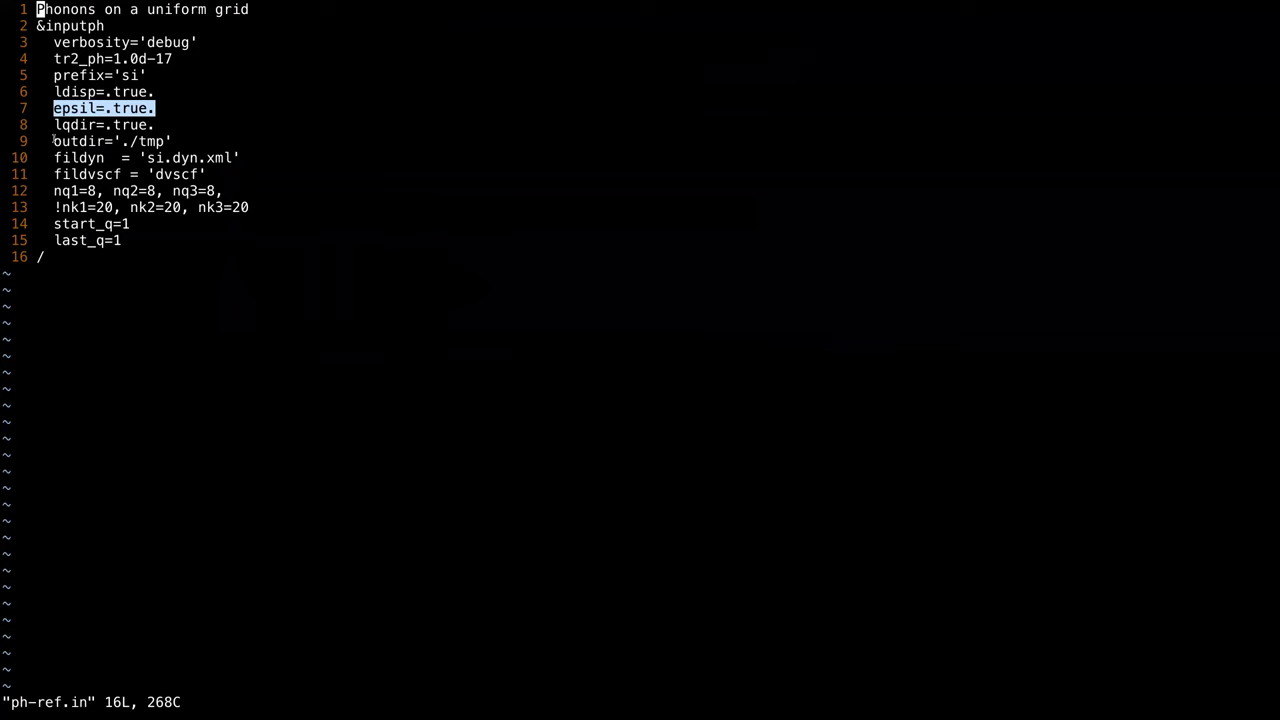
pyautogui.moveTo(53, 141); pyautogui.dragTo(308, 125)
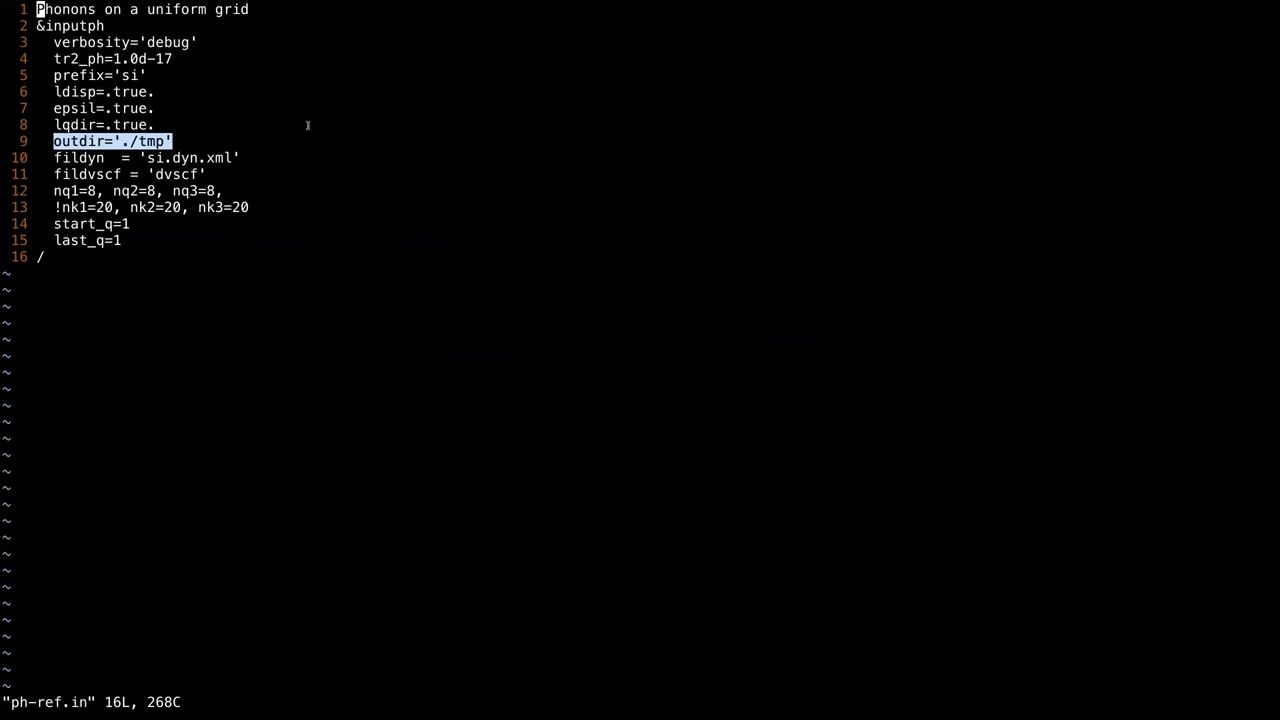
pyautogui.moveTo(53, 157); pyautogui.dragTo(233, 157)
pyautogui.click(197, 158)
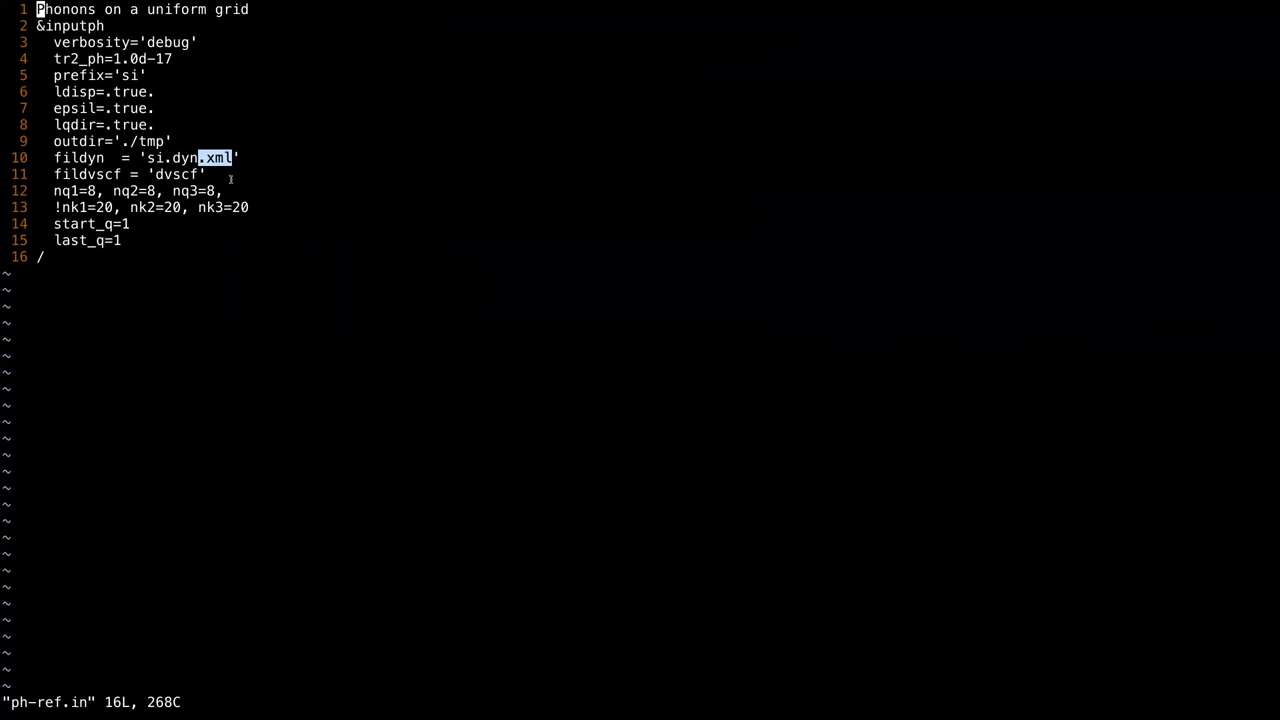
pyautogui.click(227, 163)
pyautogui.moveTo(56, 190); pyautogui.dragTo(225, 190)
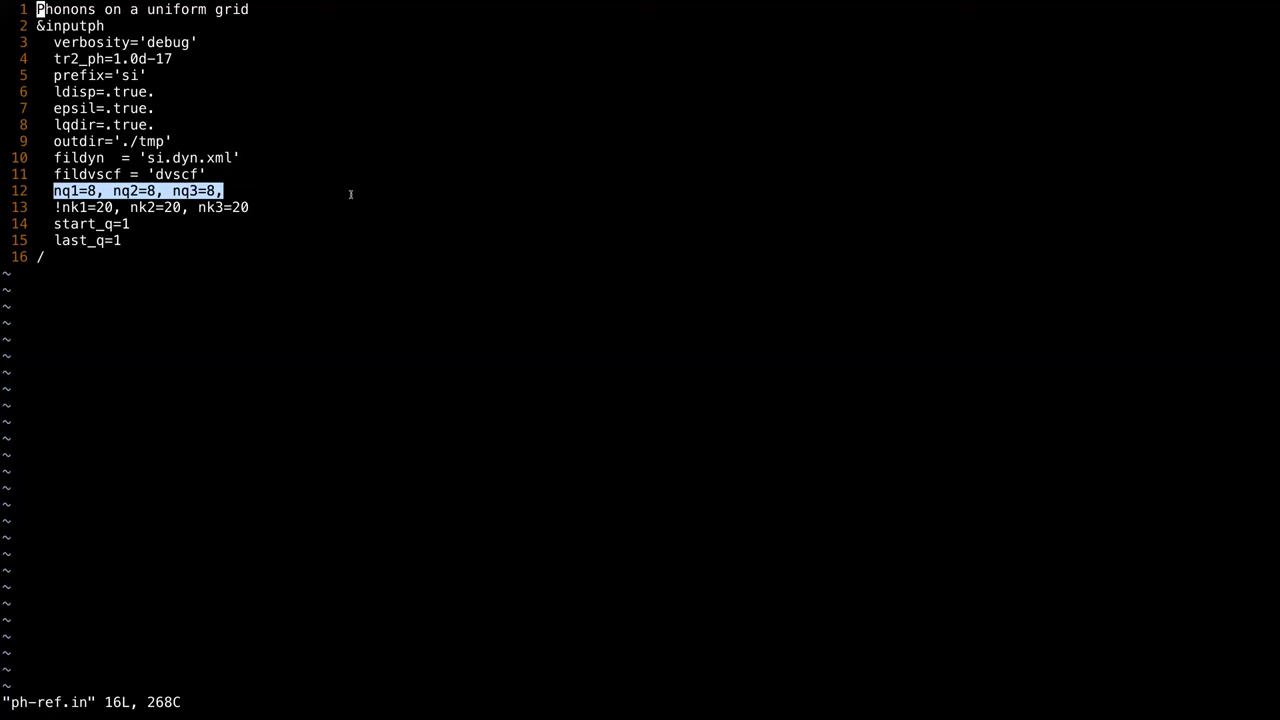
pyautogui.click(452, 68)
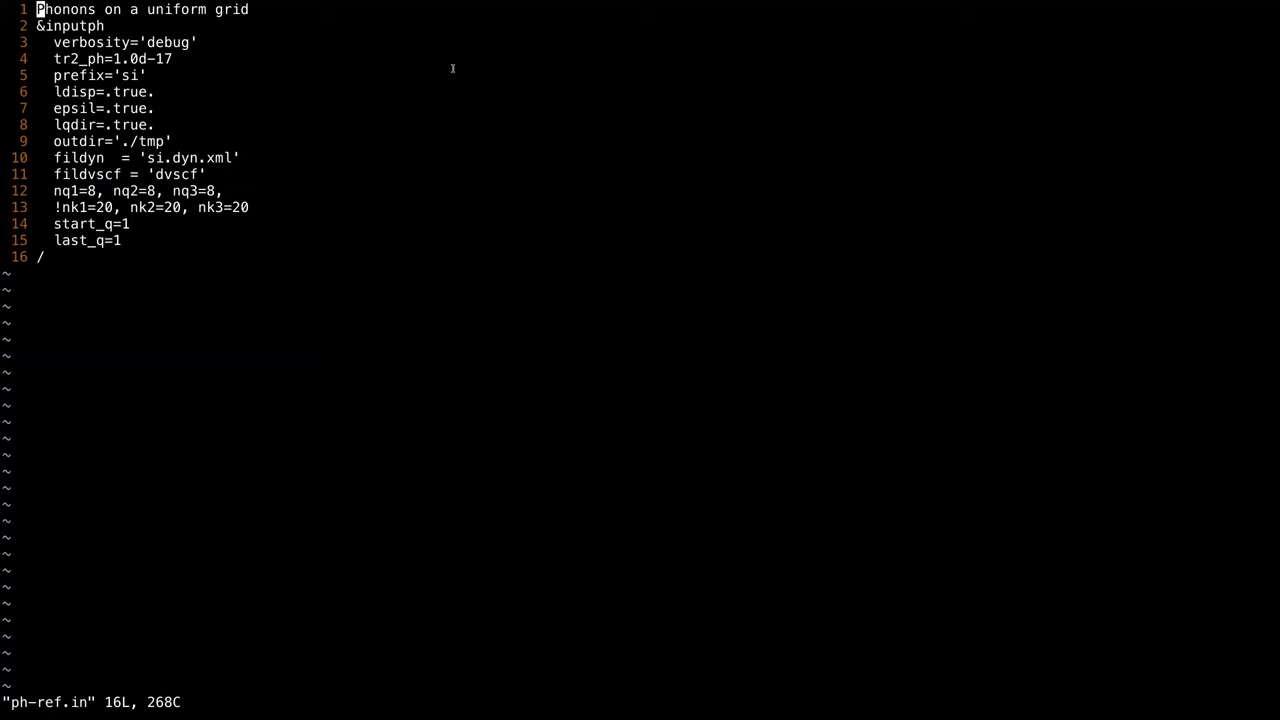
pyautogui.write(':q')
pyautogui.press('Return')
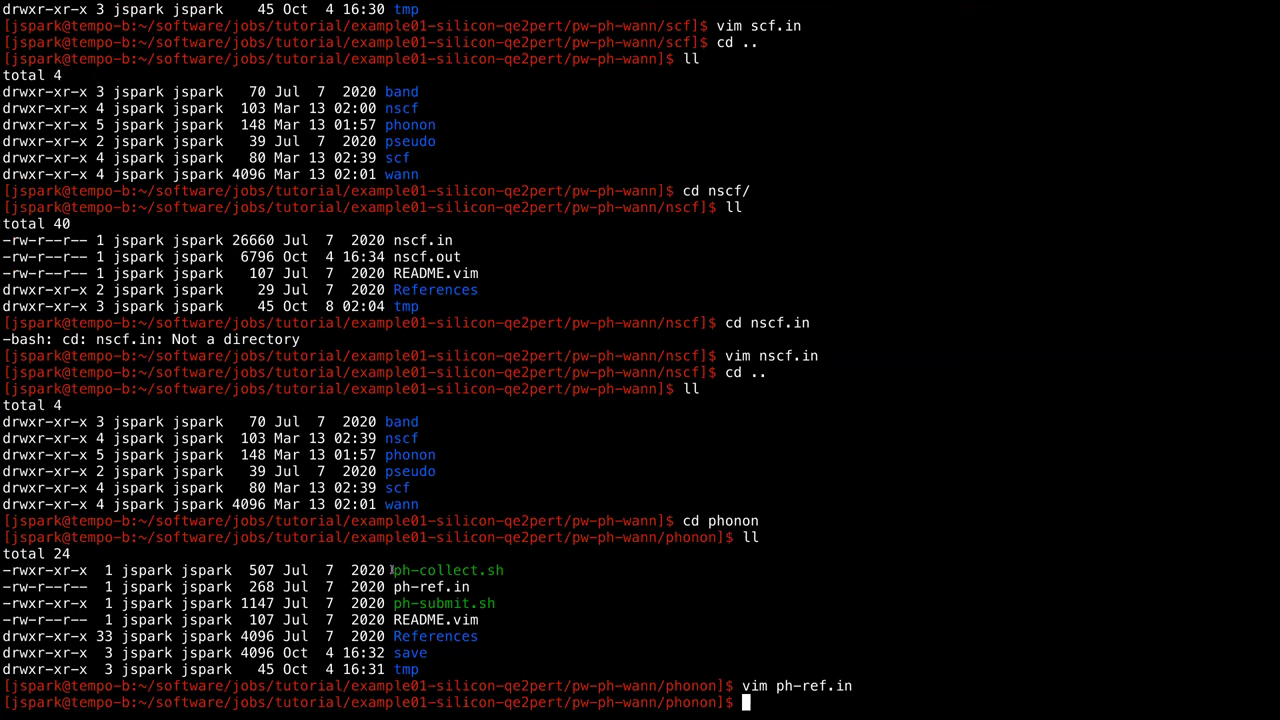
# Examine the ph-submit.sh and ph-collect.sh script names in the phonon directory listing.
pyautogui.moveTo(396, 570); pyautogui.dragTo(560, 578)
pyautogui.click(391, 586)
pyautogui.moveTo(393, 600); pyautogui.dragTo(497, 603)
pyautogui.click(497, 603)
pyautogui.doubleClick(478, 603)
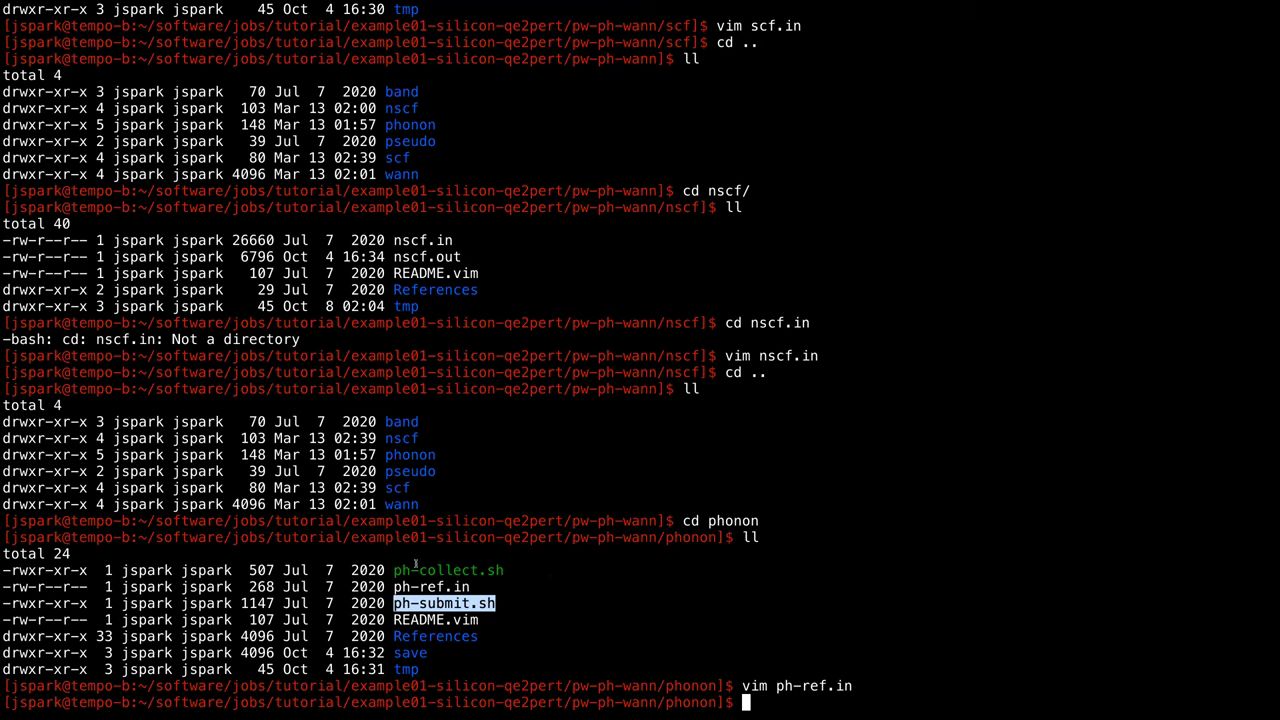
pyautogui.click(493, 572)
pyautogui.moveTo(396, 571); pyautogui.dragTo(418, 571)
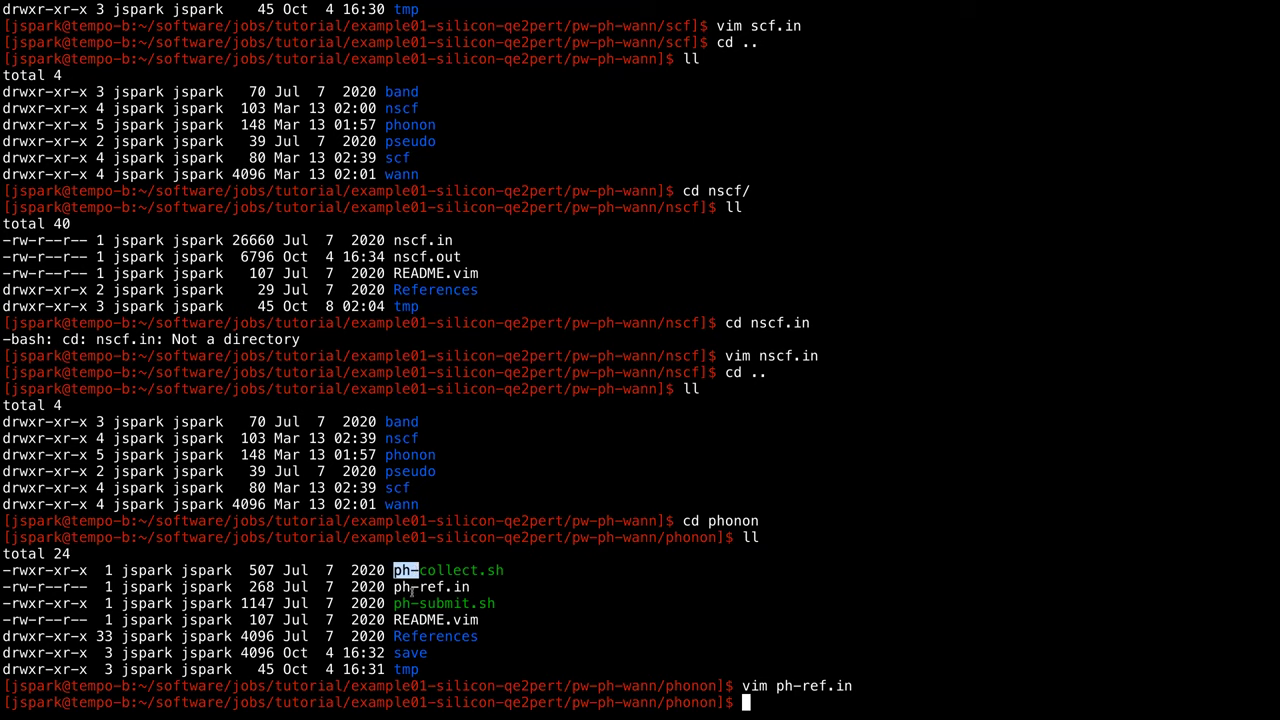
pyautogui.click(418, 570)
pyautogui.moveTo(418, 570); pyautogui.dragTo(520, 570)
pyautogui.click(519, 570)
# Change into the save directory inside phonon and list its files.
pyautogui.moveTo(395, 652); pyautogui.dragTo(428, 652)
pyautogui.click(428, 652)
pyautogui.write('cd sa')
pyautogui.press('Tab')
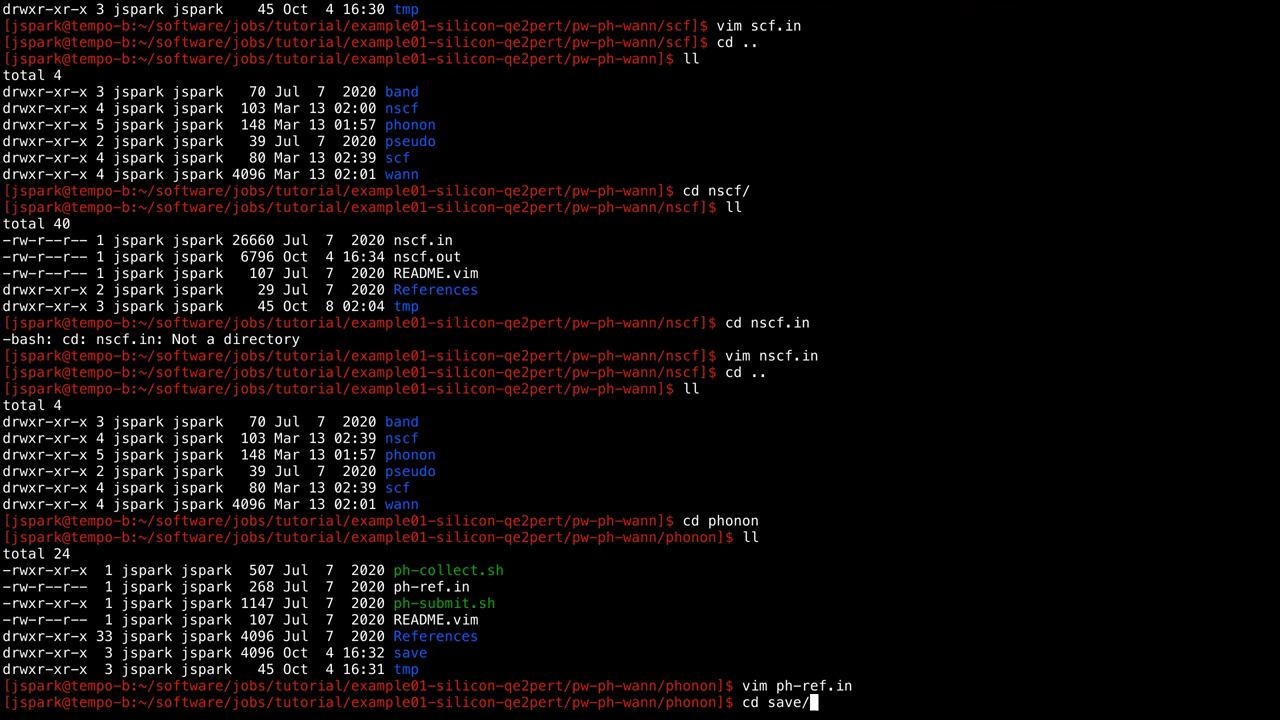
pyautogui.press('Return')
pyautogui.write('ll')
pyautogui.press('Return')
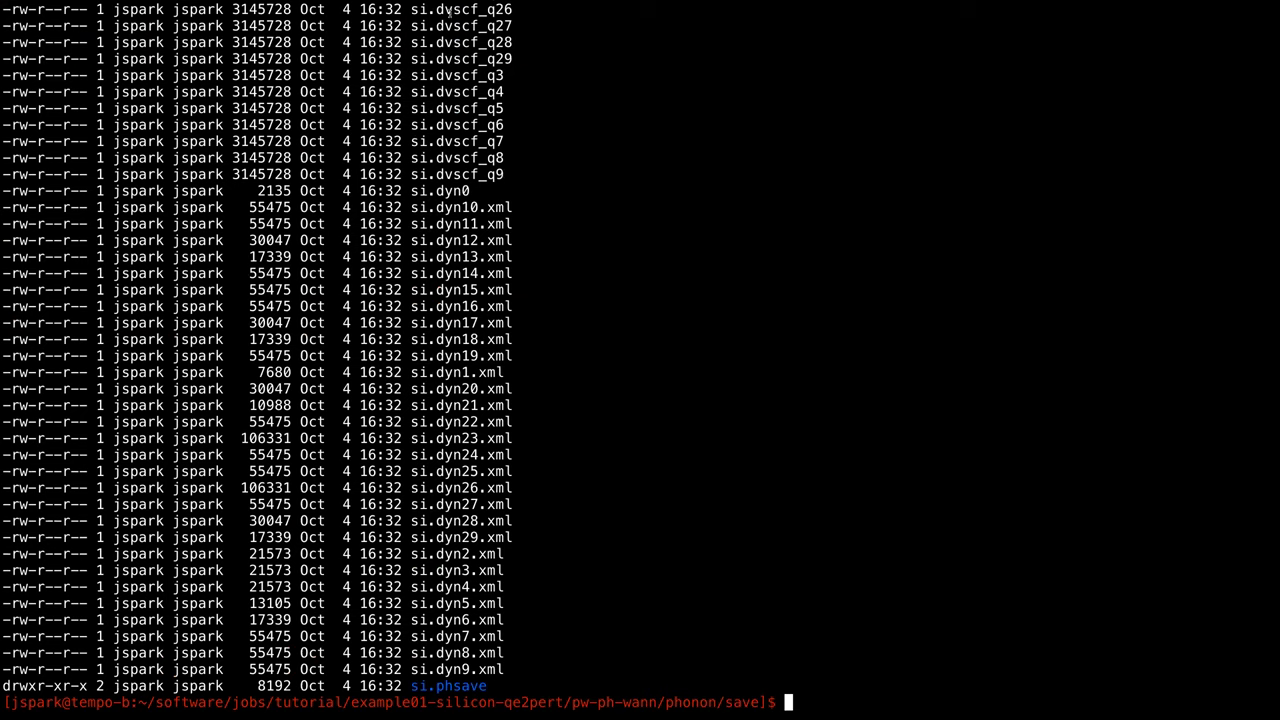
# Highlight the dvscf part of a file name and the si.phsave folder in the save listing.
pyautogui.moveTo(437, 8); pyautogui.dragTo(479, 10)
pyautogui.click(469, 207)
pyautogui.moveTo(411, 686); pyautogui.dragTo(487, 686)
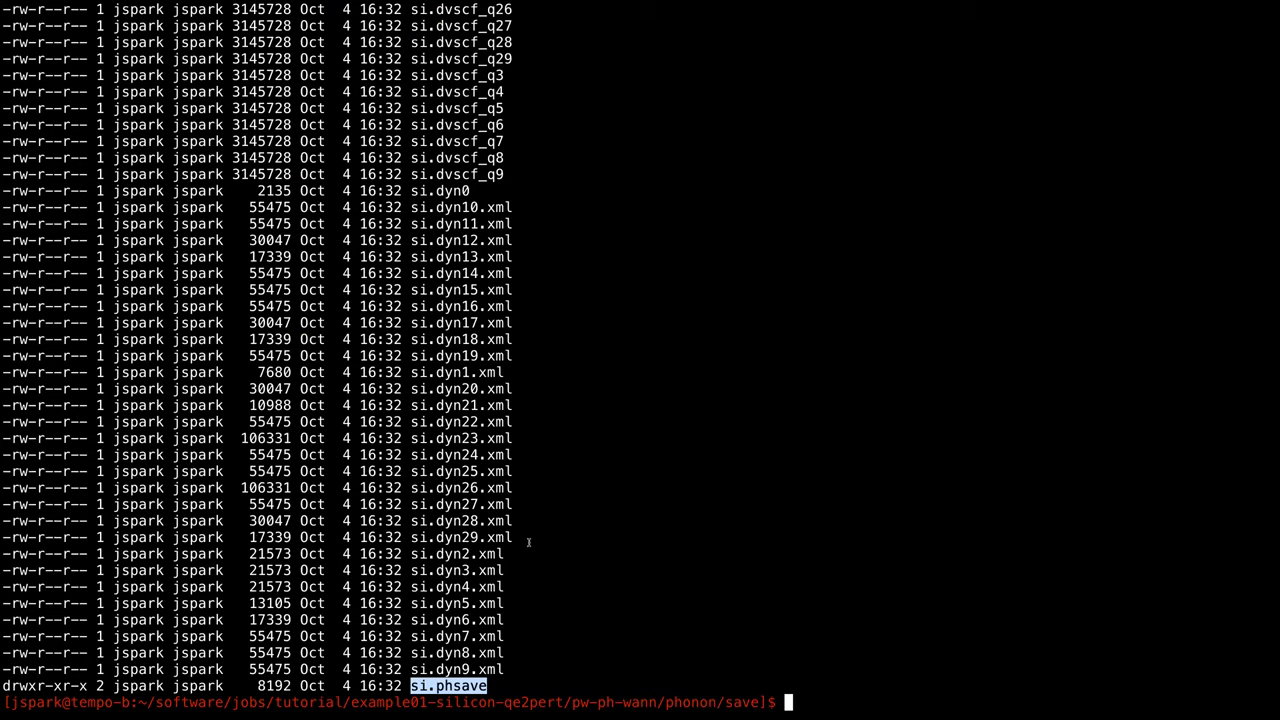
# Go up from save through phonon to the pw-ph-wann directory, listing the contents at each level.
pyautogui.click(776, 601)
pyautogui.write('cd ..')
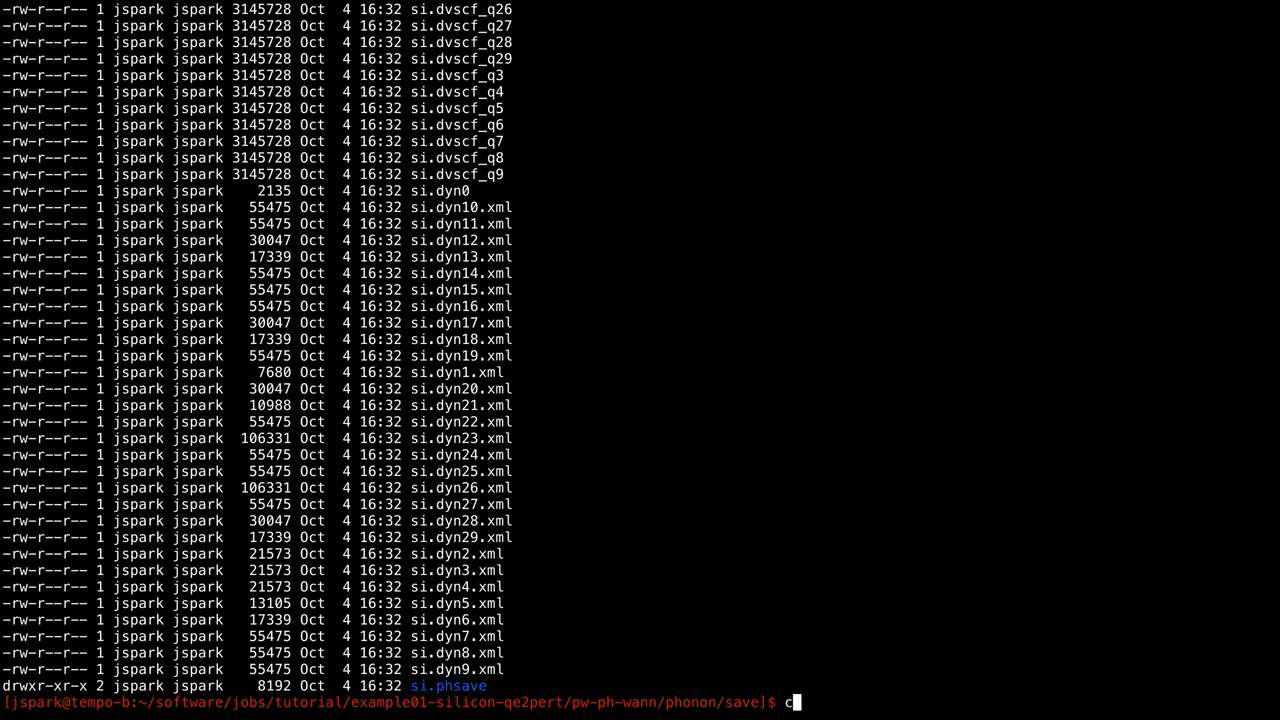
pyautogui.press('Return')
pyautogui.write('ll')
pyautogui.press('Return')
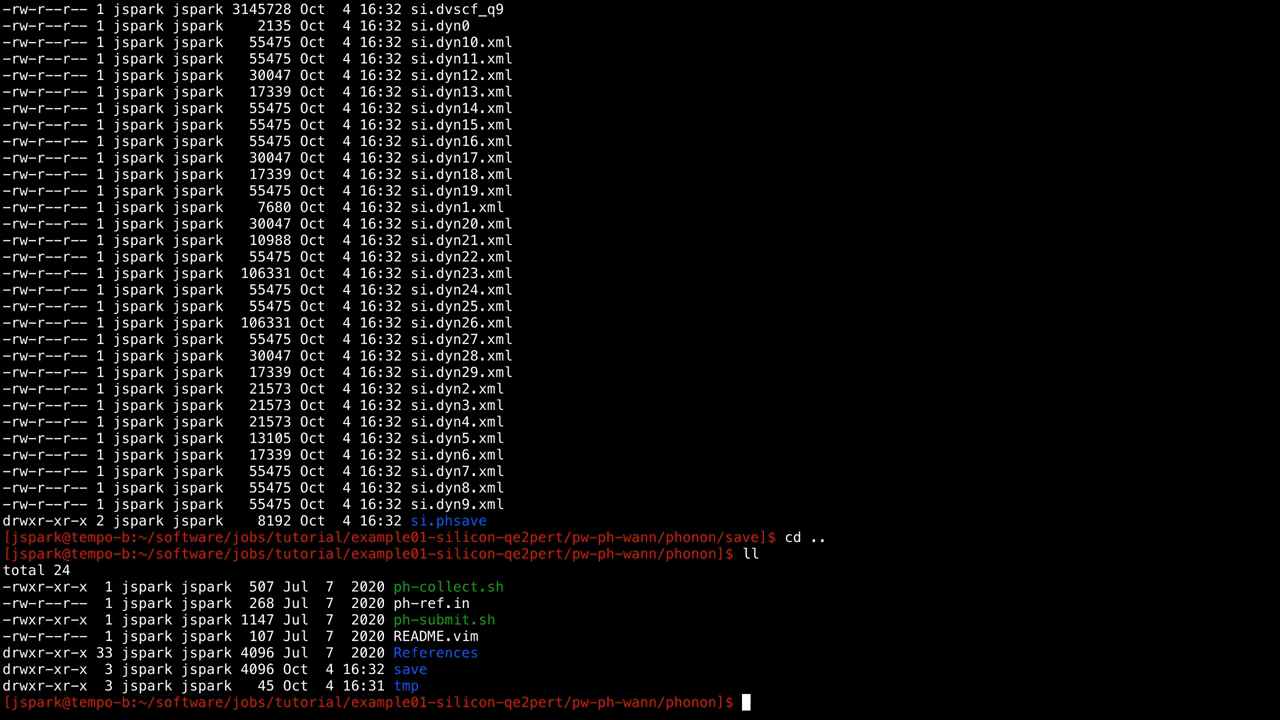
pyautogui.write('cd ..')
pyautogui.press('Return')
pyautogui.write('ll')
pyautogui.press('Return')
# Change into the wann directory and list its files.
pyautogui.write('cd wann/')
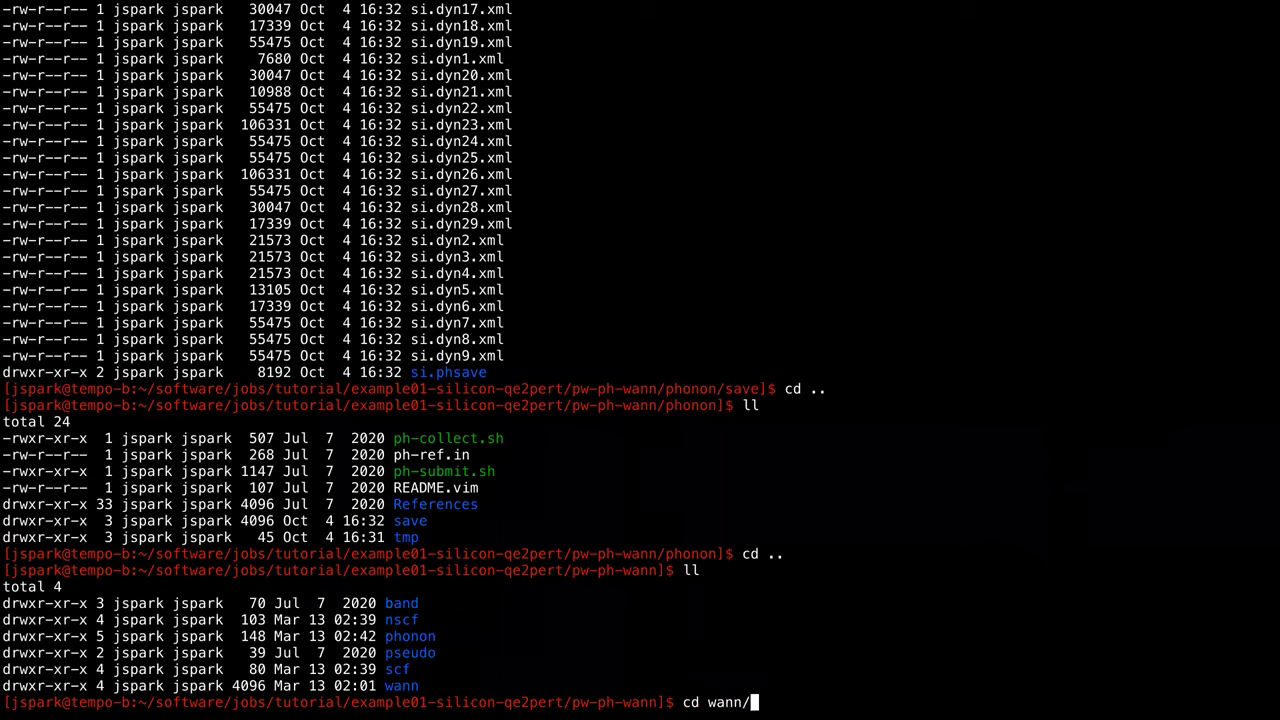
pyautogui.doubleClick(393, 685)
pyautogui.press('Return')
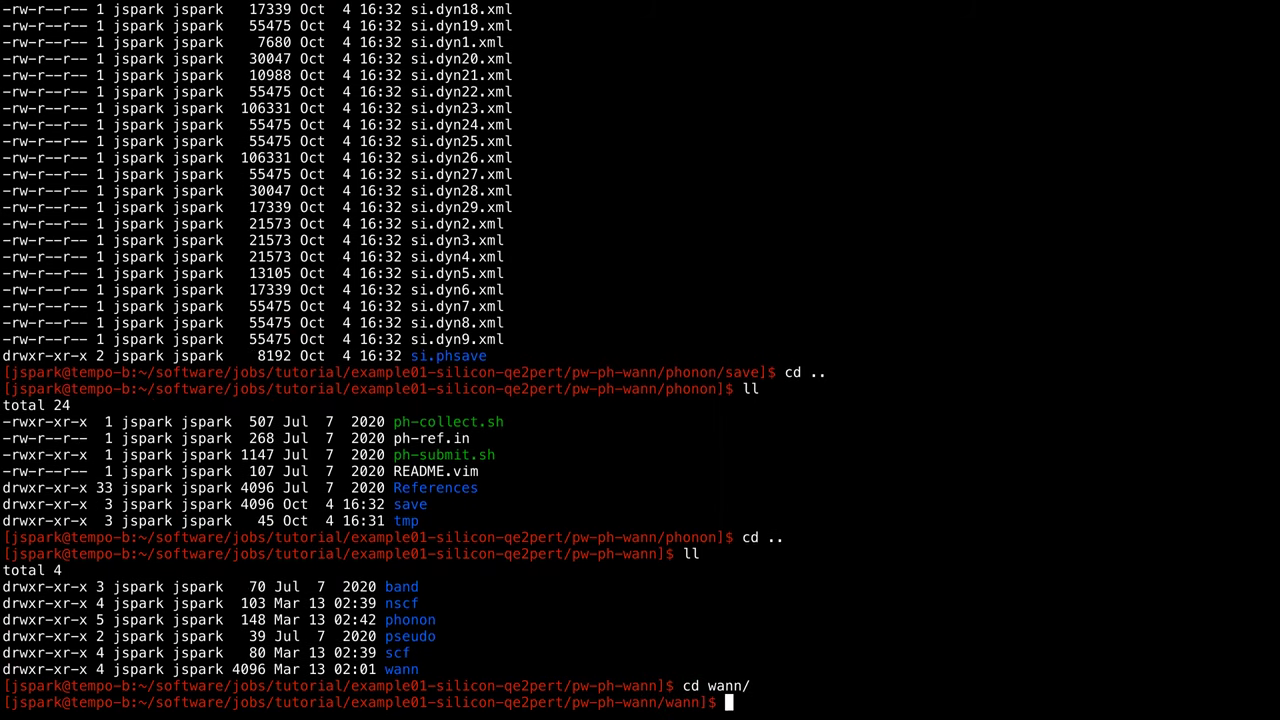
pyautogui.write('ll')
pyautogui.press('Return')
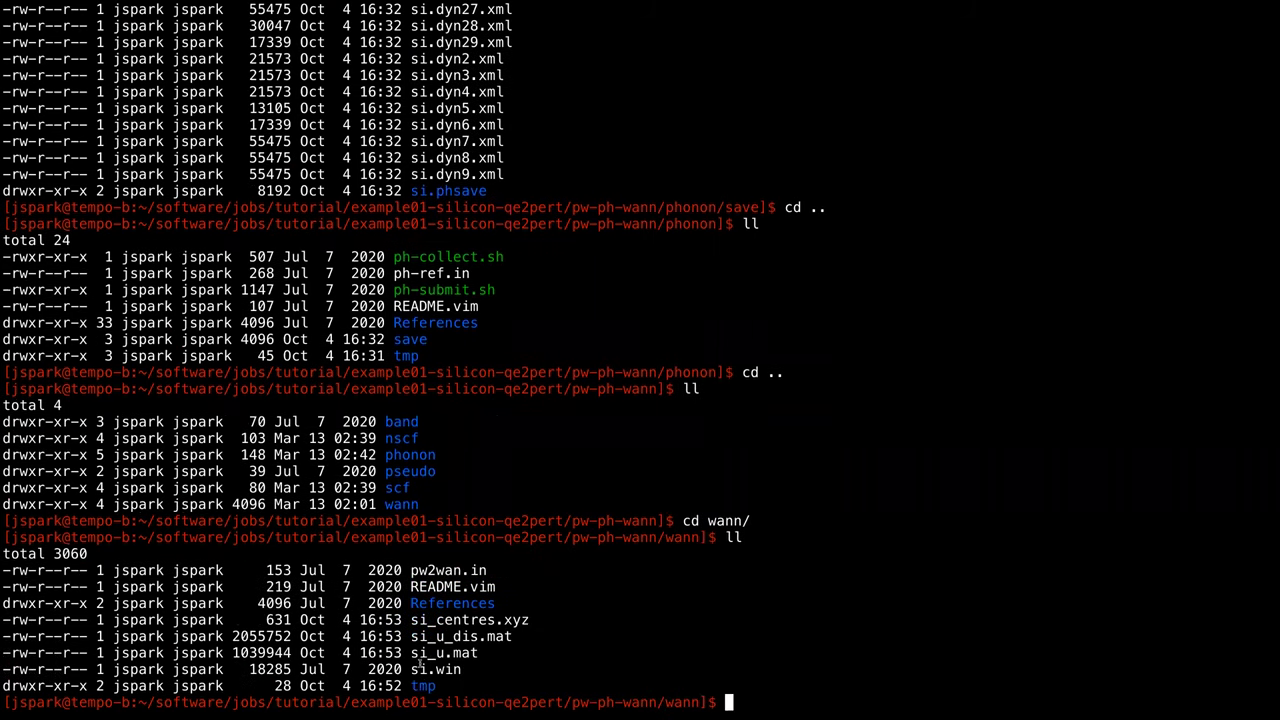
# Open si.win from the wann directory in vim.
pyautogui.write('vim')
pyautogui.doubleClick(436, 669)
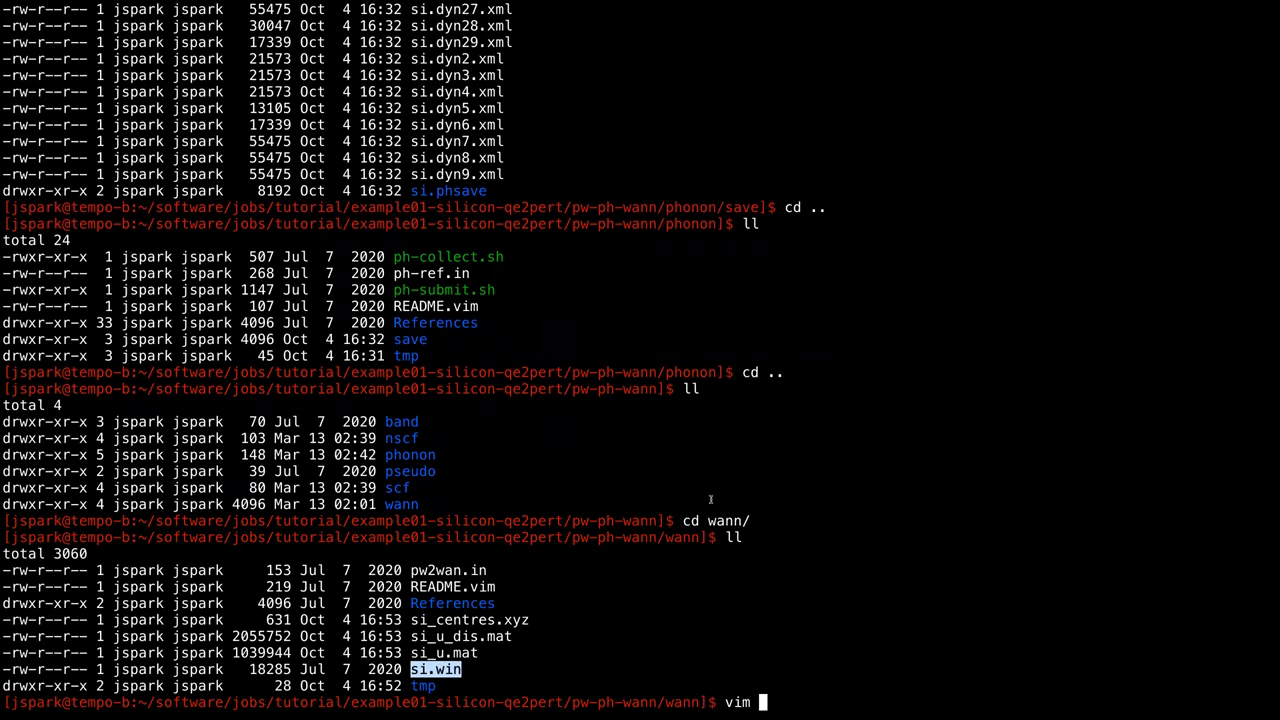
pyautogui.middleClick(710, 499)
pyautogui.press('Return')
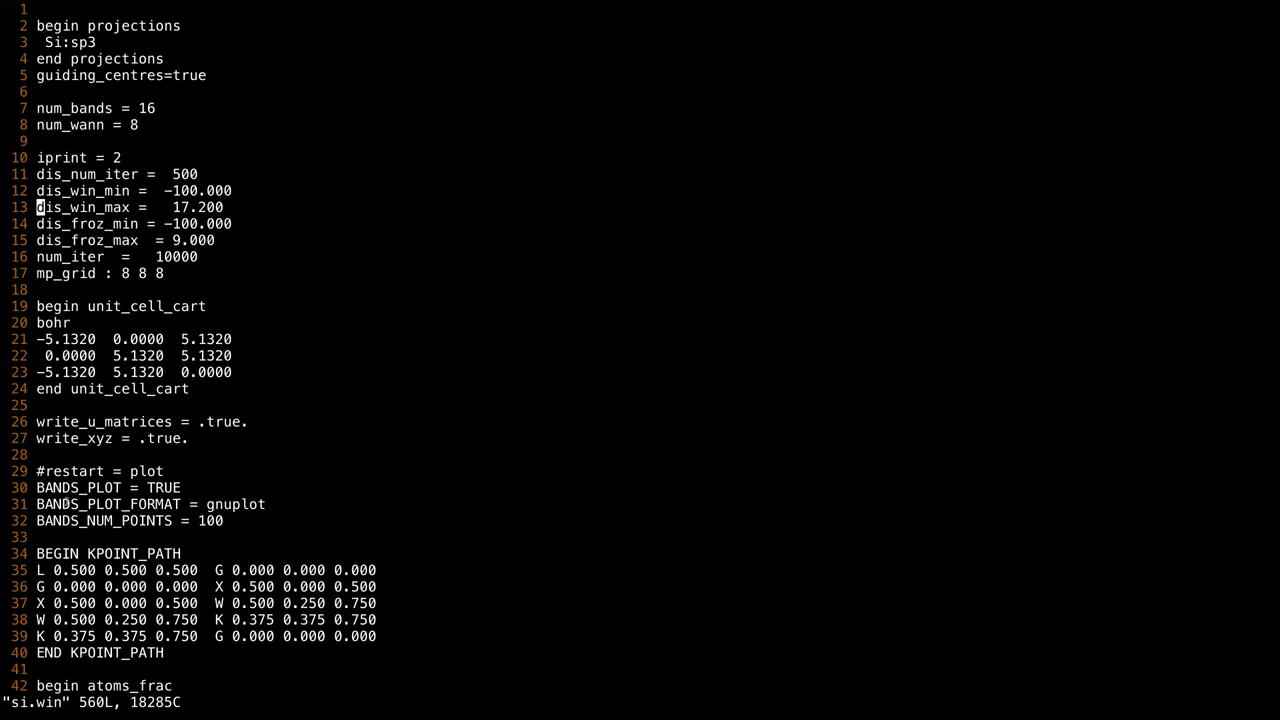
# Review the write_u_matrices and write_xyz settings in si.win and quit without changes.
pyautogui.moveTo(37, 421); pyautogui.dragTo(172, 421)
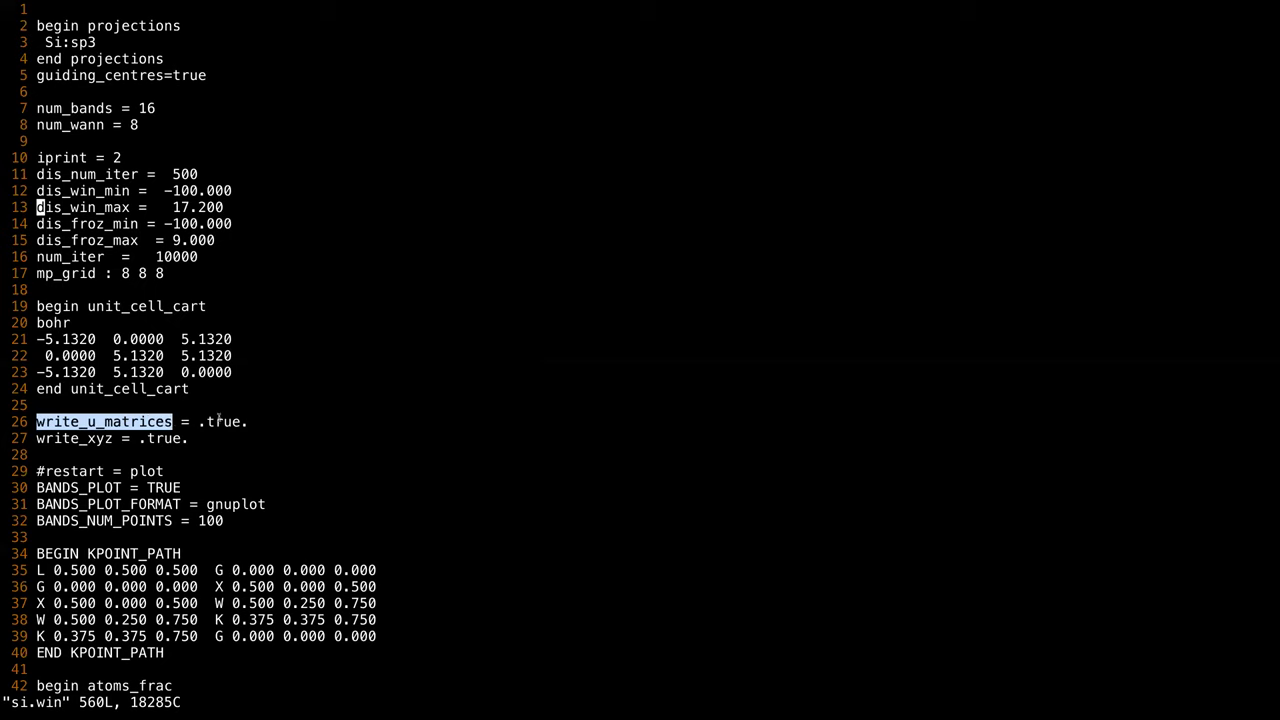
pyautogui.doubleClick(239, 421)
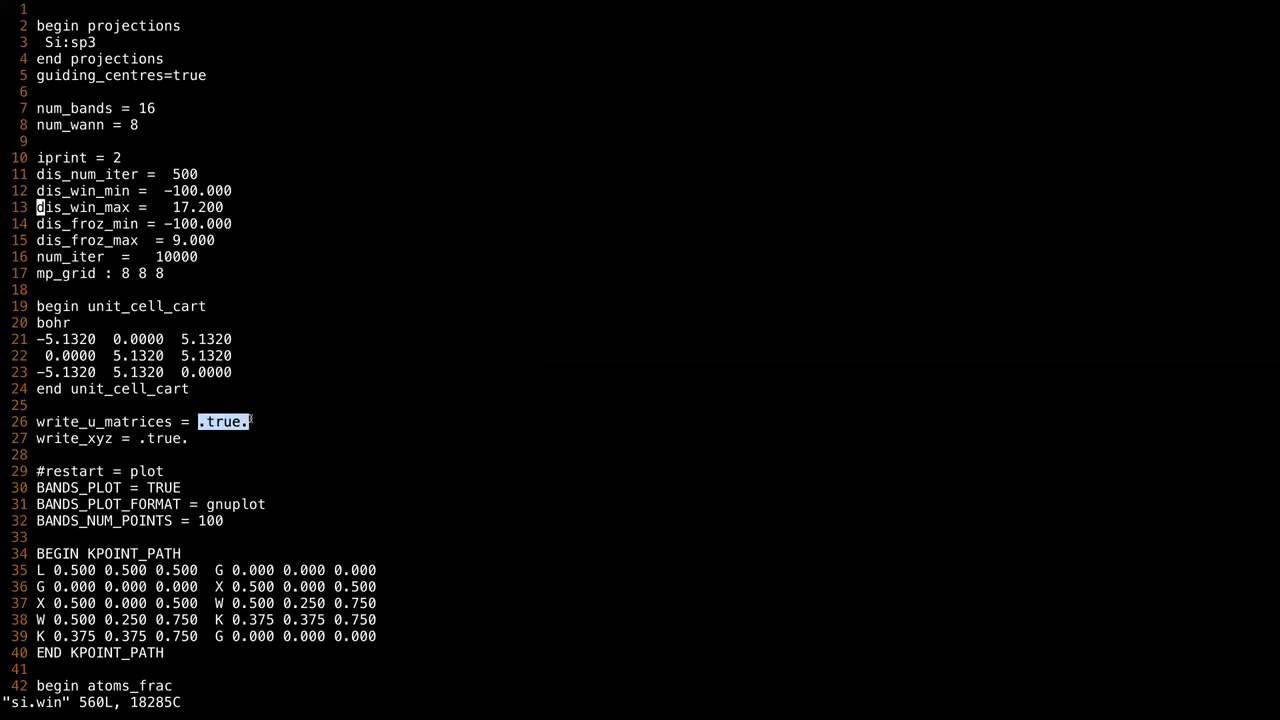
pyautogui.click(251, 421)
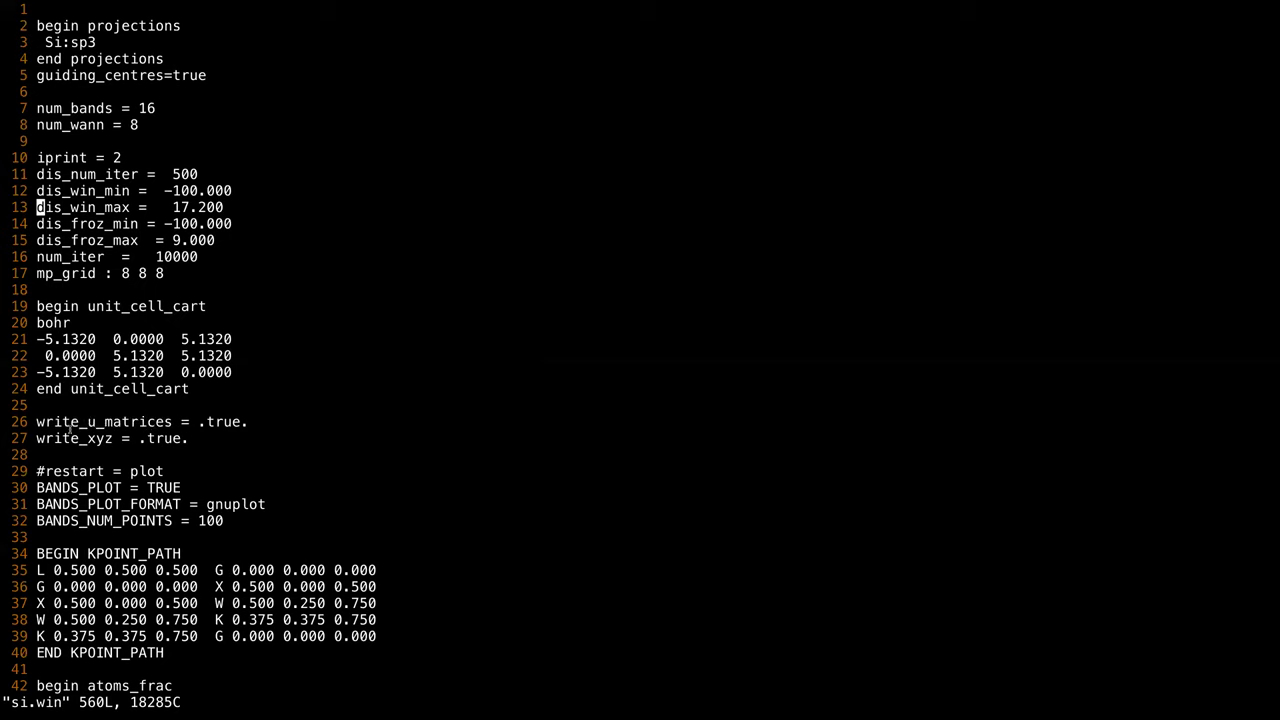
pyautogui.moveTo(88, 421); pyautogui.dragTo(174, 421)
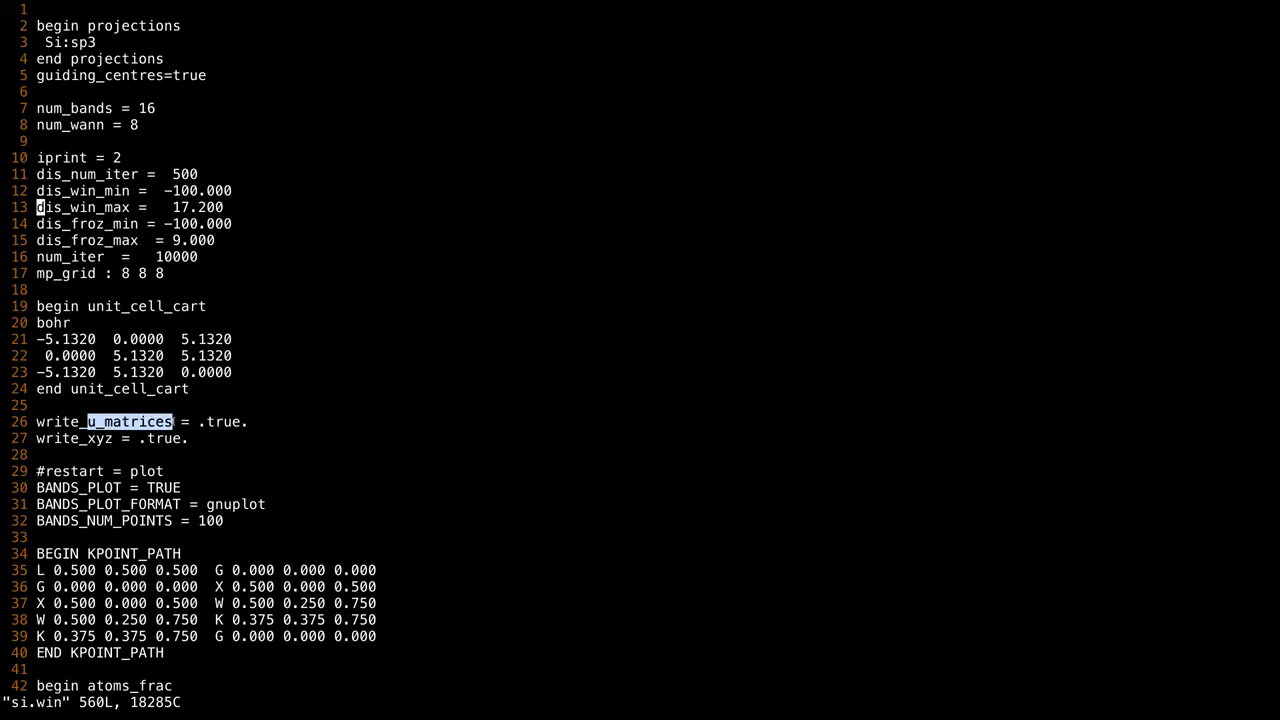
pyautogui.click(54, 440)
pyautogui.moveTo(37, 438); pyautogui.dragTo(114, 438)
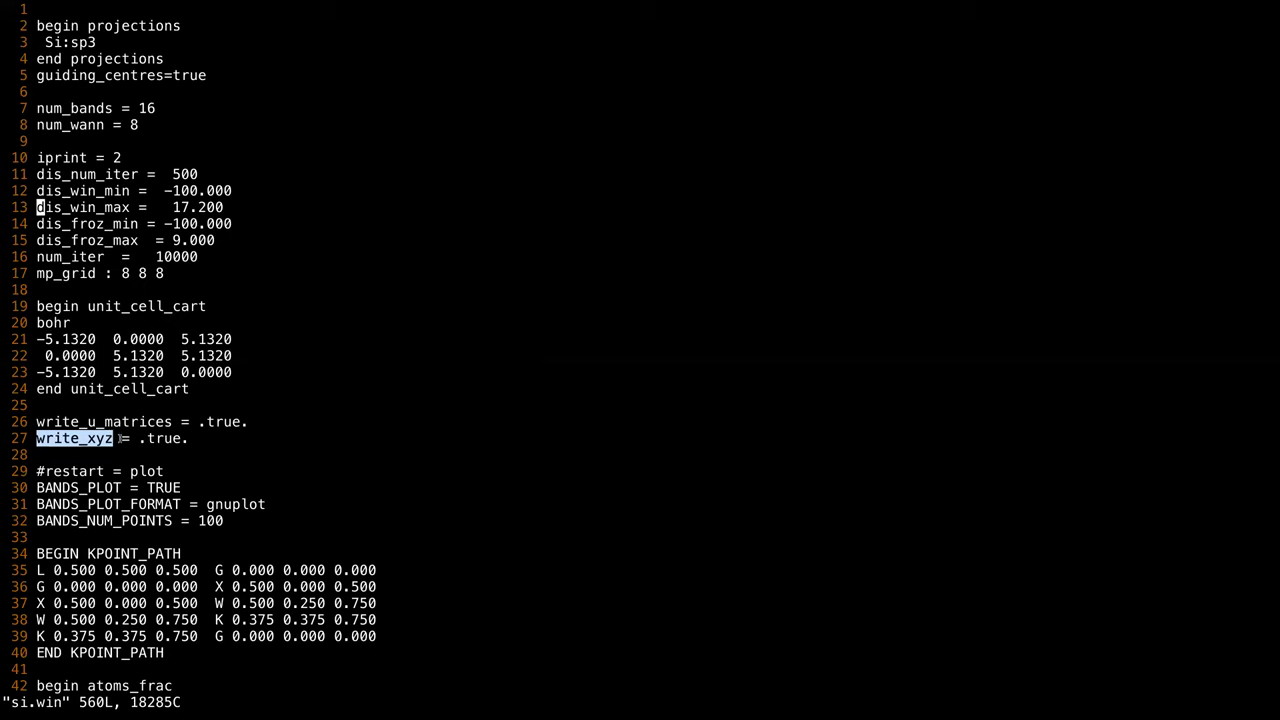
pyautogui.click(214, 442)
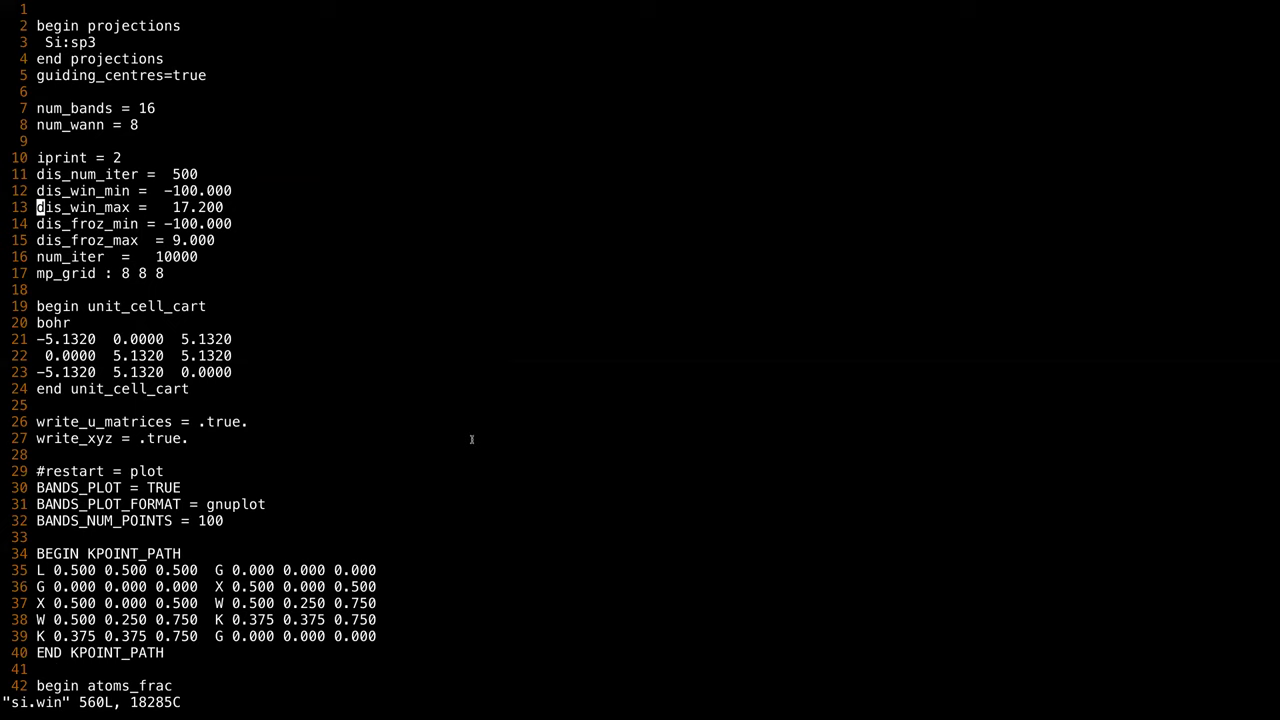
pyautogui.write(':q')
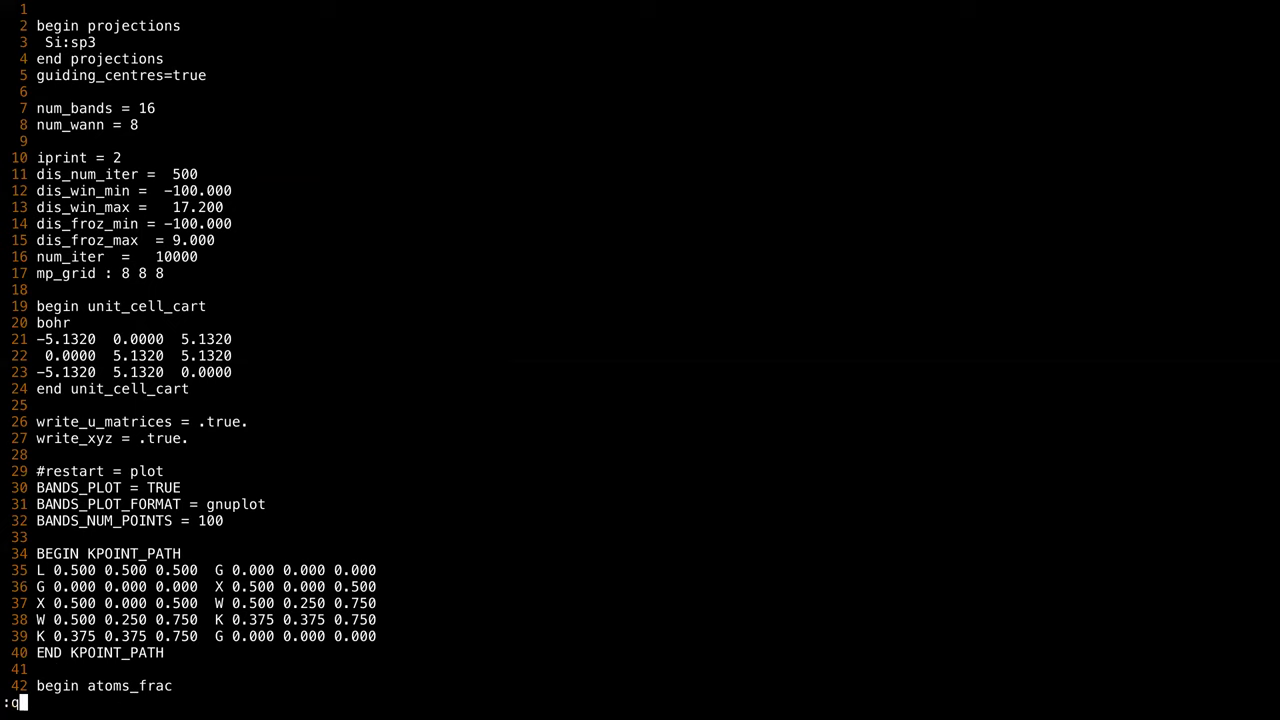
pyautogui.press('Return')
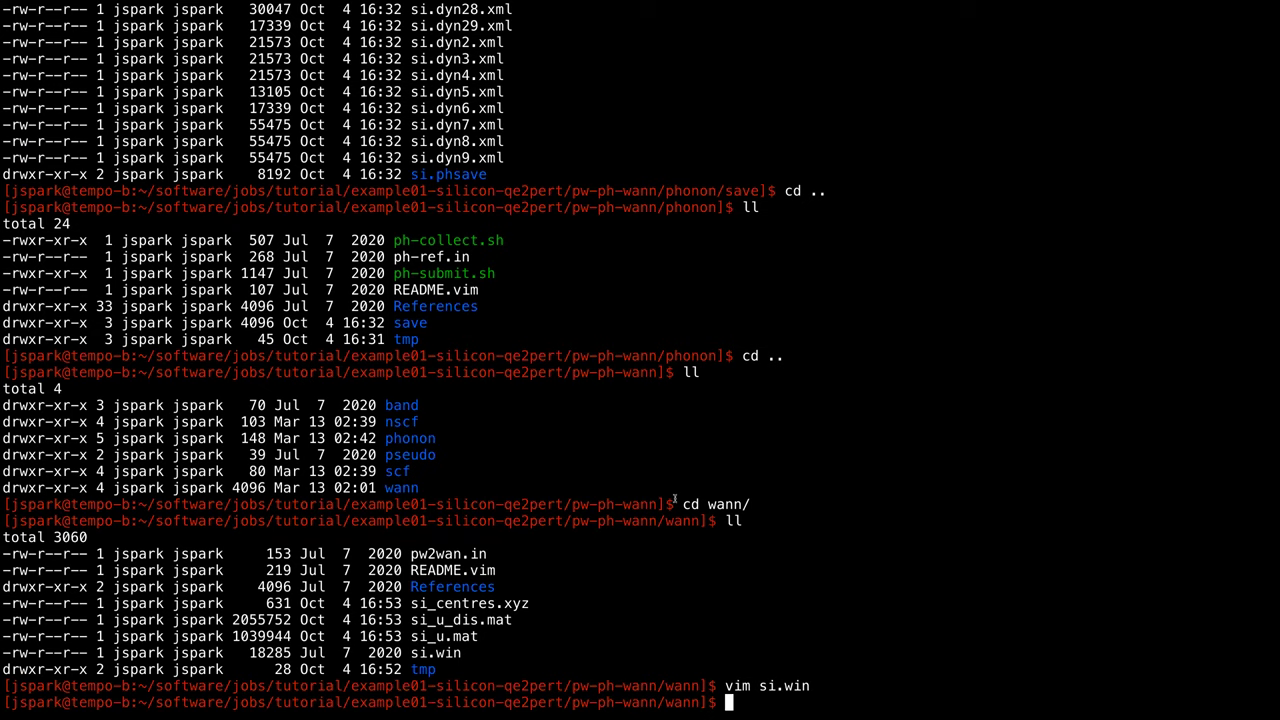
# Write out the copy command cp -r ../nscf/tmp/ in wann, cancel it without running, and highlight it.
pyautogui.write('cp -r ../nscf/tmp/')
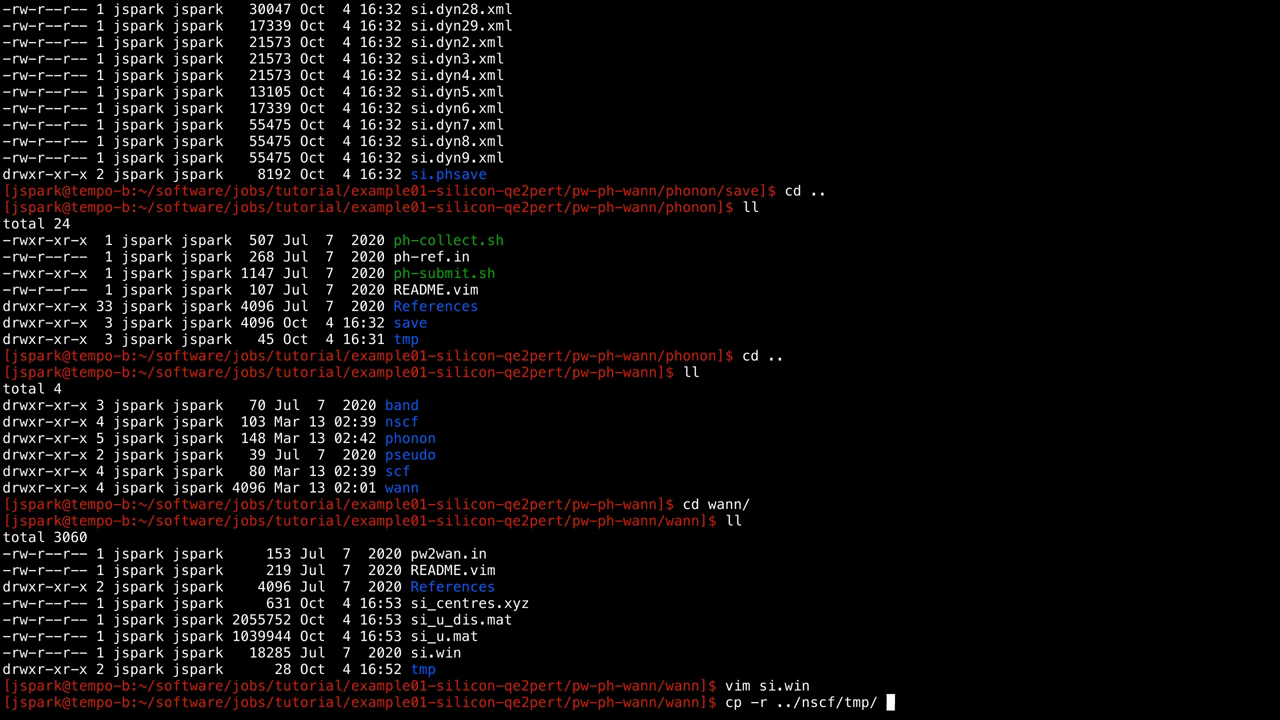
pyautogui.hotkey('ctrl', 'c')
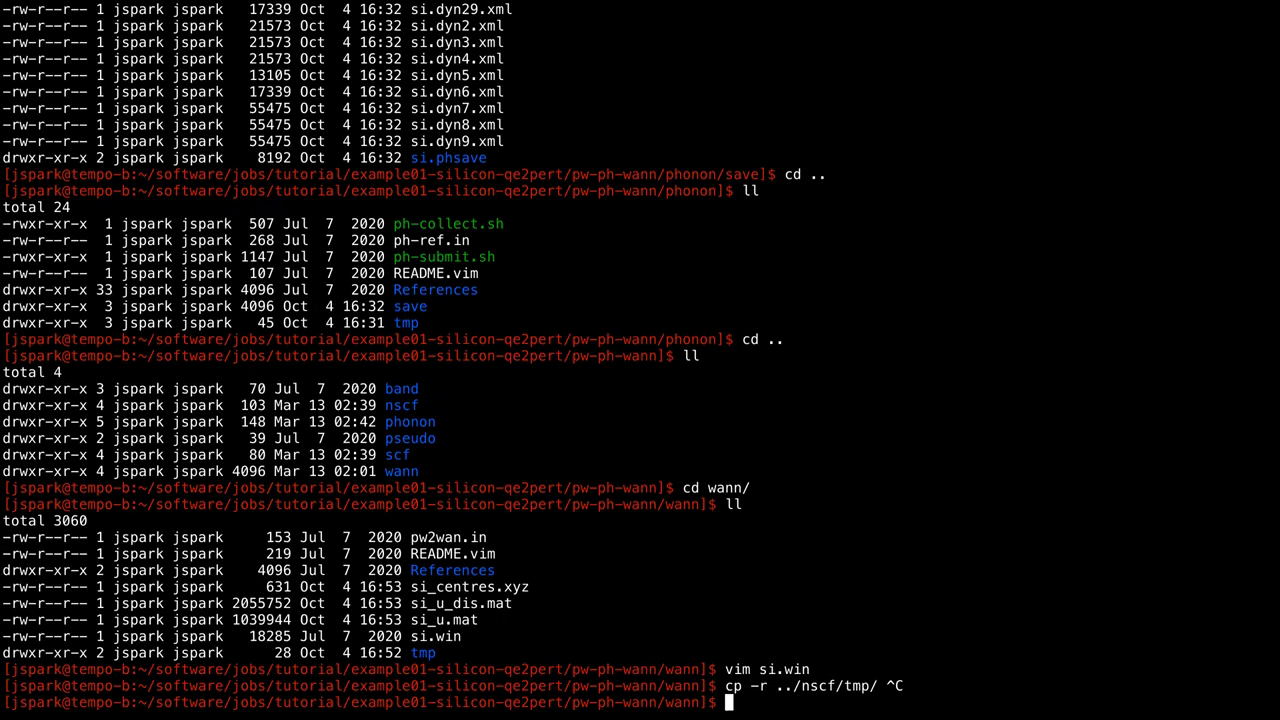
pyautogui.moveTo(723, 687); pyautogui.dragTo(888, 686)
pyautogui.click(898, 586)
# Write out the command wannier90.x -pp si and cancel it without running.
pyautogui.write('wannier90.x -pp ')
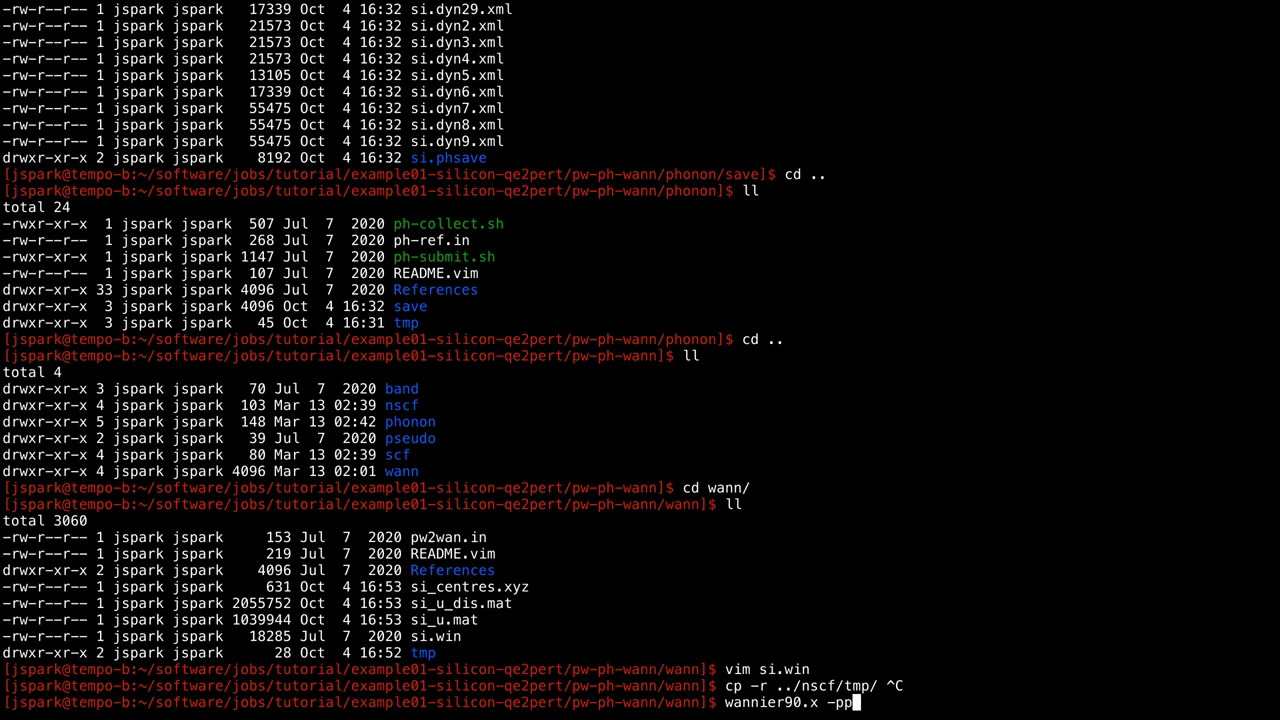
pyautogui.write('si')
pyautogui.hotkey('ctrl', 'c')
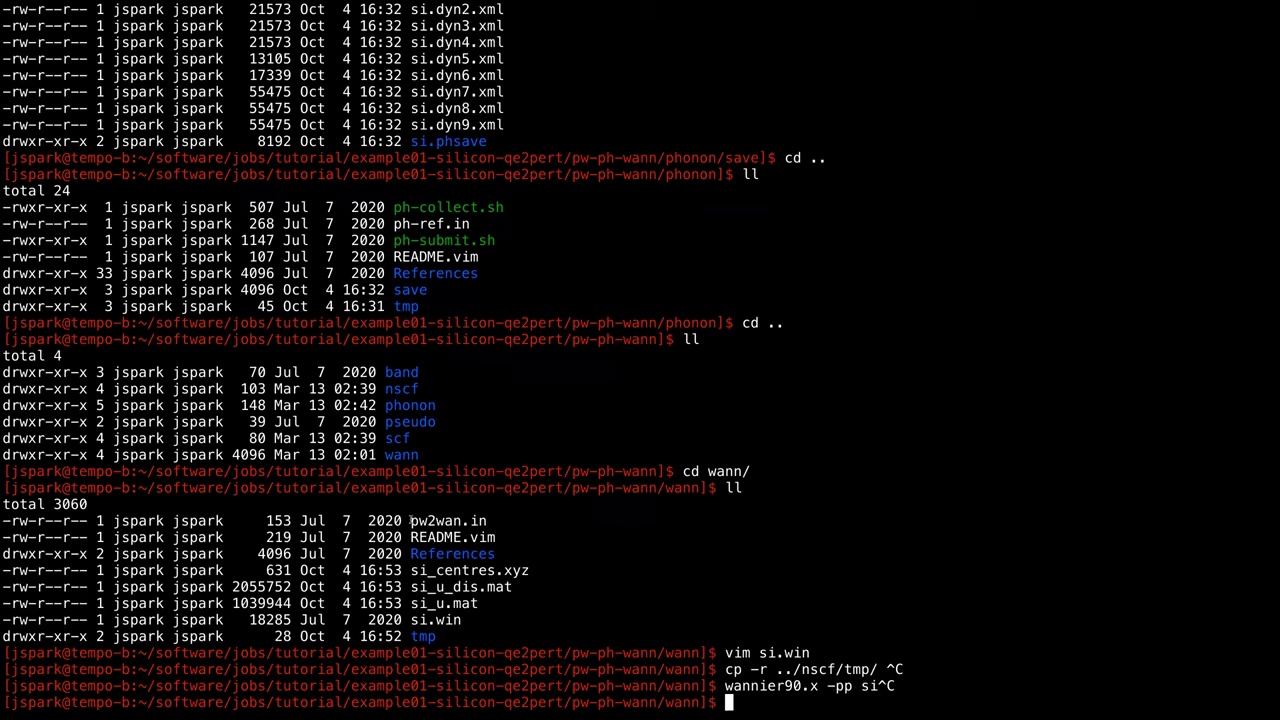
# Highlight pw2wan.in, write out pw2wannier90.x < pw2wan.in followed by wannier90.x si, and cancel each command without running it.
pyautogui.moveTo(410, 520); pyautogui.dragTo(462, 520)
pyautogui.click(748, 485)
pyautogui.write('pw2wannier90.x ')
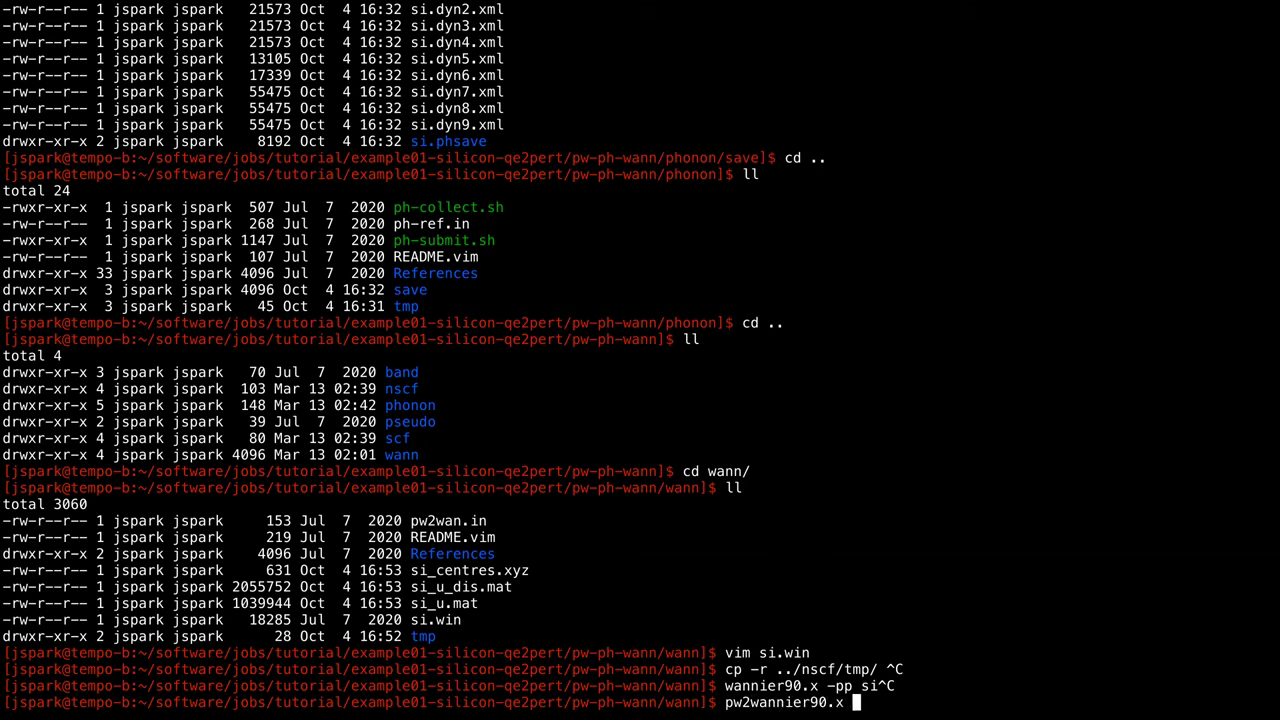
pyautogui.write('< pw2wan.in')
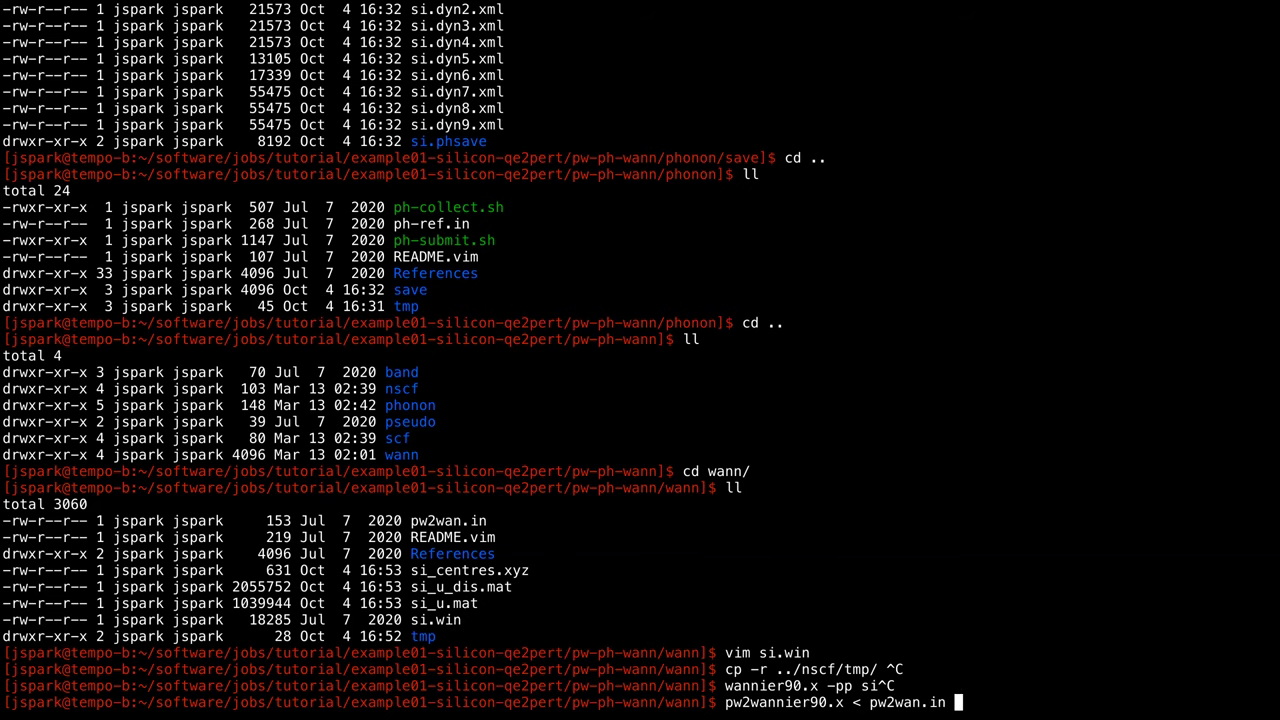
pyautogui.hotkey('ctrl', 'c')
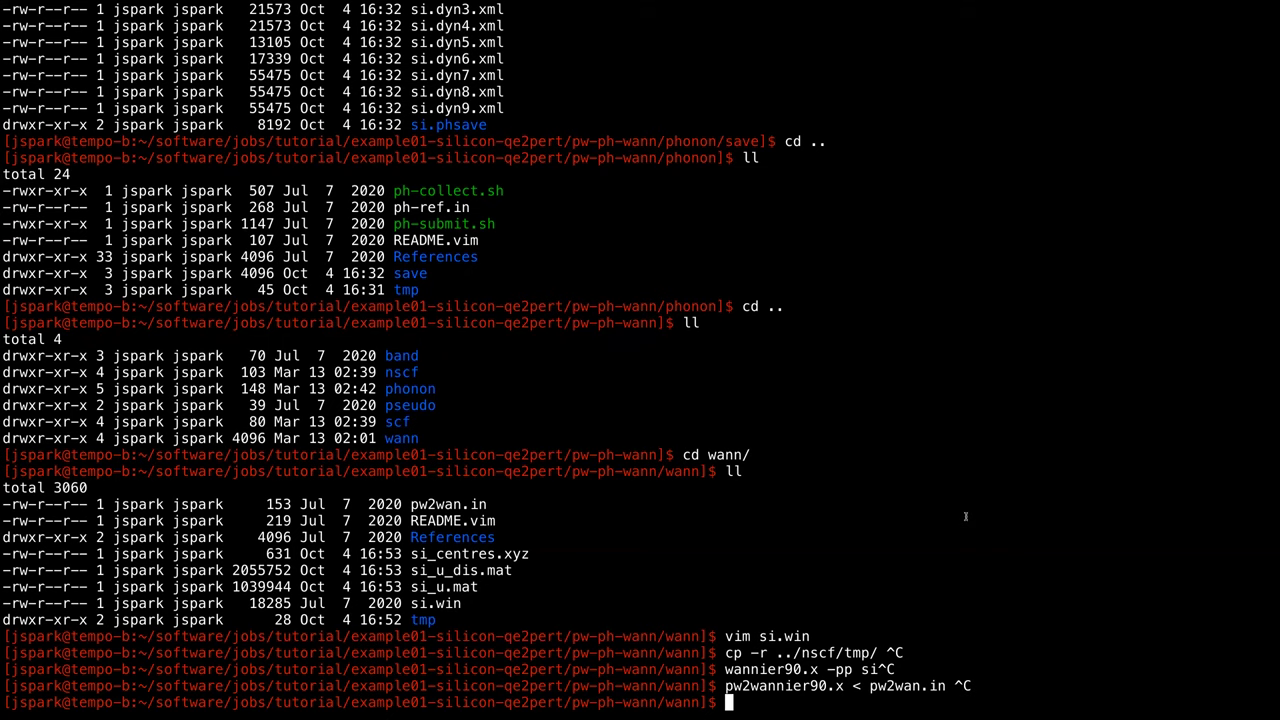
pyautogui.write('wannier90.x si')
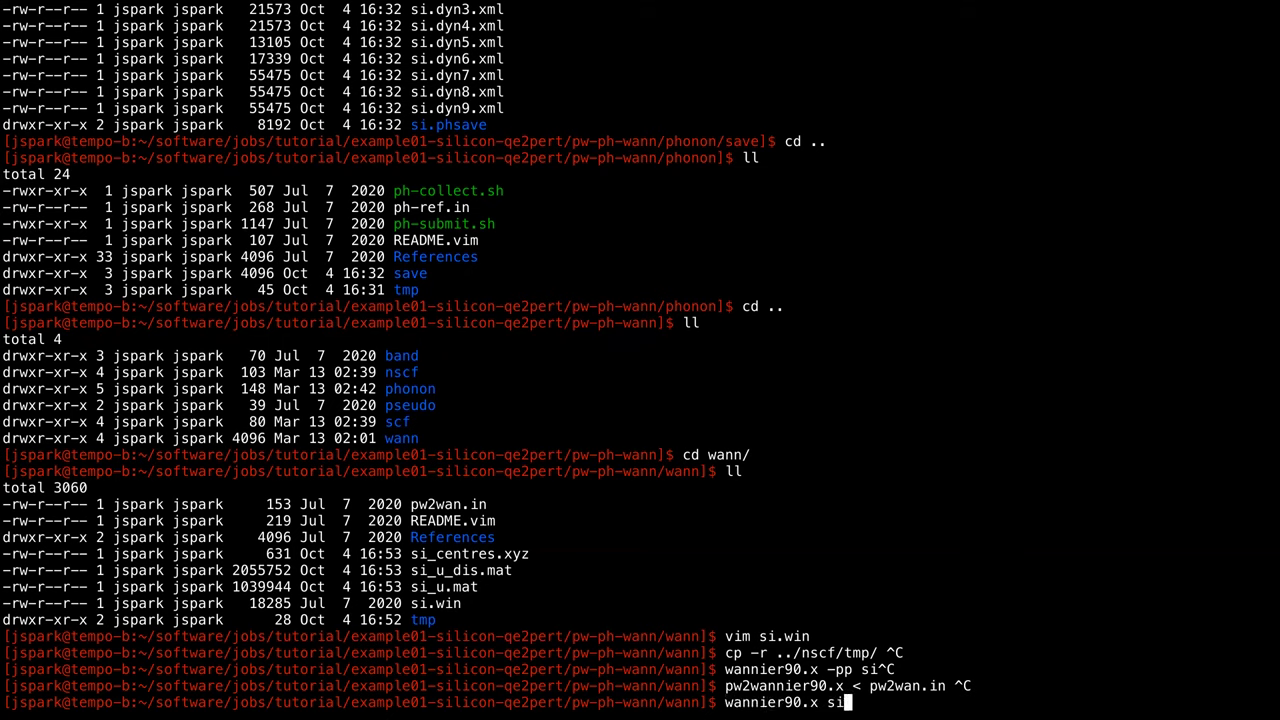
pyautogui.hotkey('ctrl', 'c')
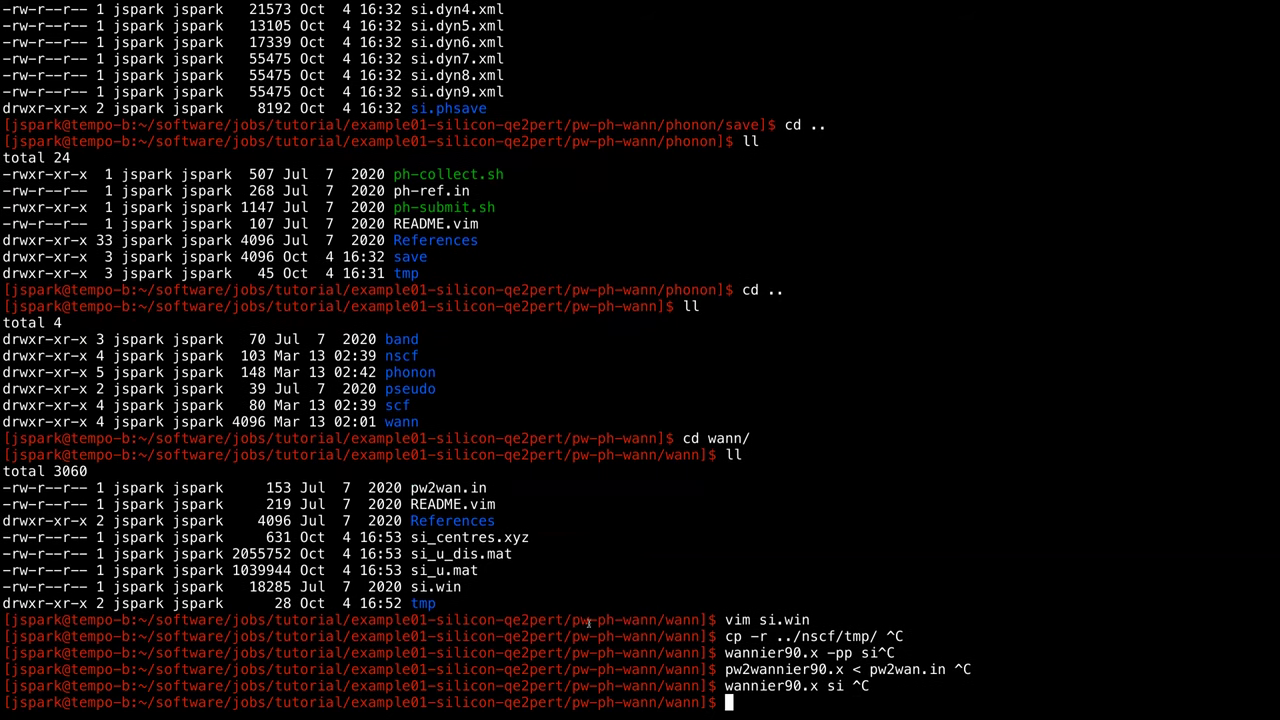
# Highlight the si_centres.xyz file name in the wann listing and list the directory again.
pyautogui.doubleClick(521, 537)
pyautogui.moveTo(411, 537); pyautogui.dragTo(497, 537)
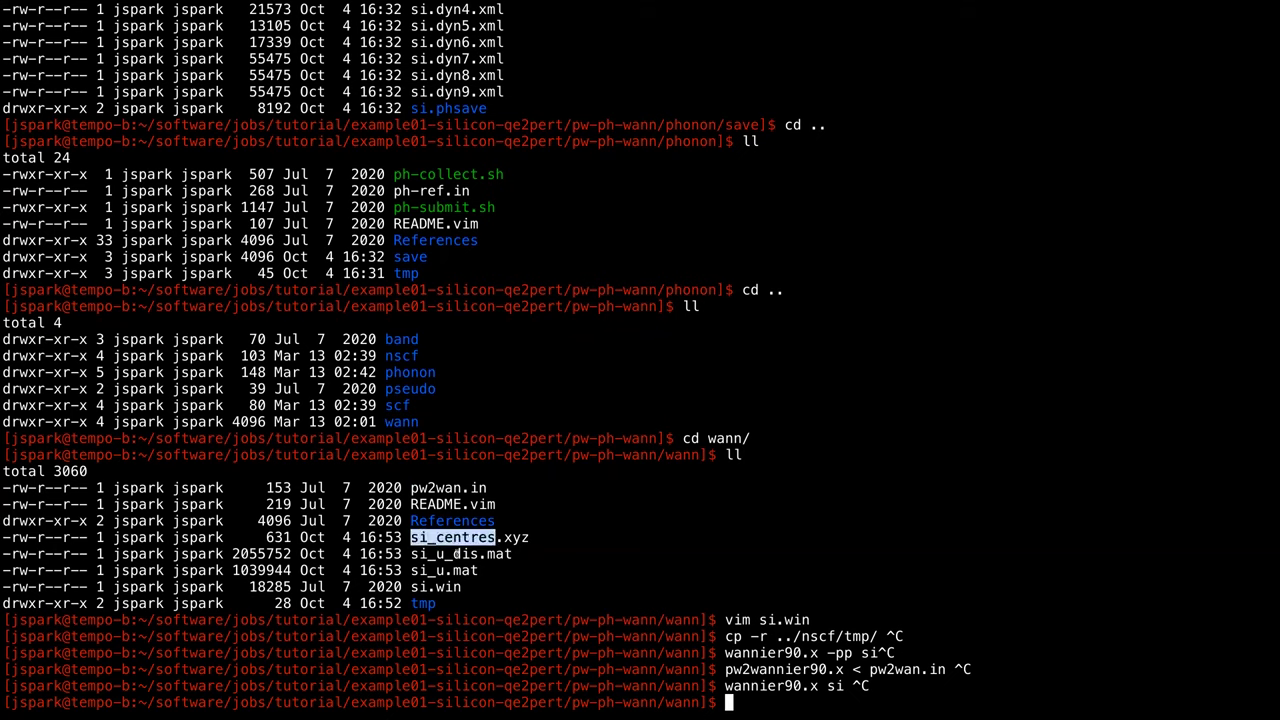
pyautogui.click(429, 557)
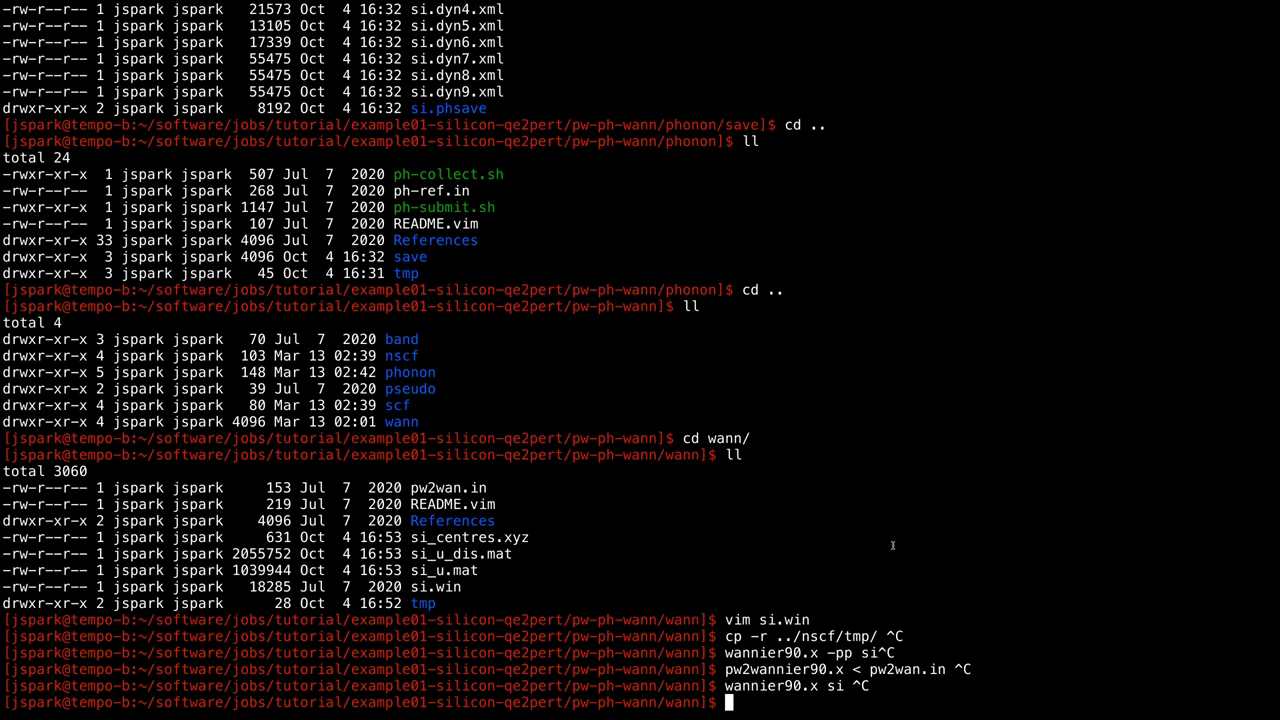
pyautogui.write('ll')
pyautogui.press('Return')
# Go up through pw-ph-wann to the example01-silicon-qe2pert directory, listing the contents at each level.
pyautogui.write('cd ..')
pyautogui.press('Return')
pyautogui.write('ll')
pyautogui.press('Return')
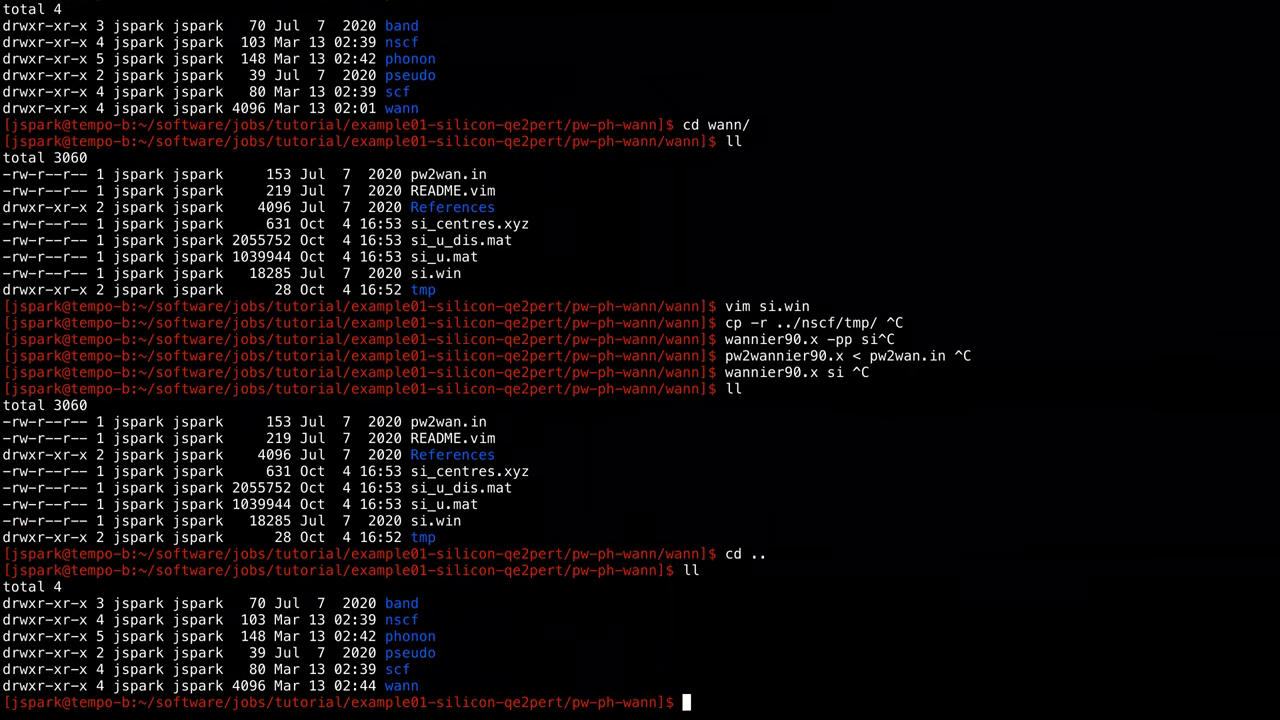
pyautogui.write('cd ..')
pyautogui.press('Return')
pyautogui.write('ll')
pyautogui.press('Return')
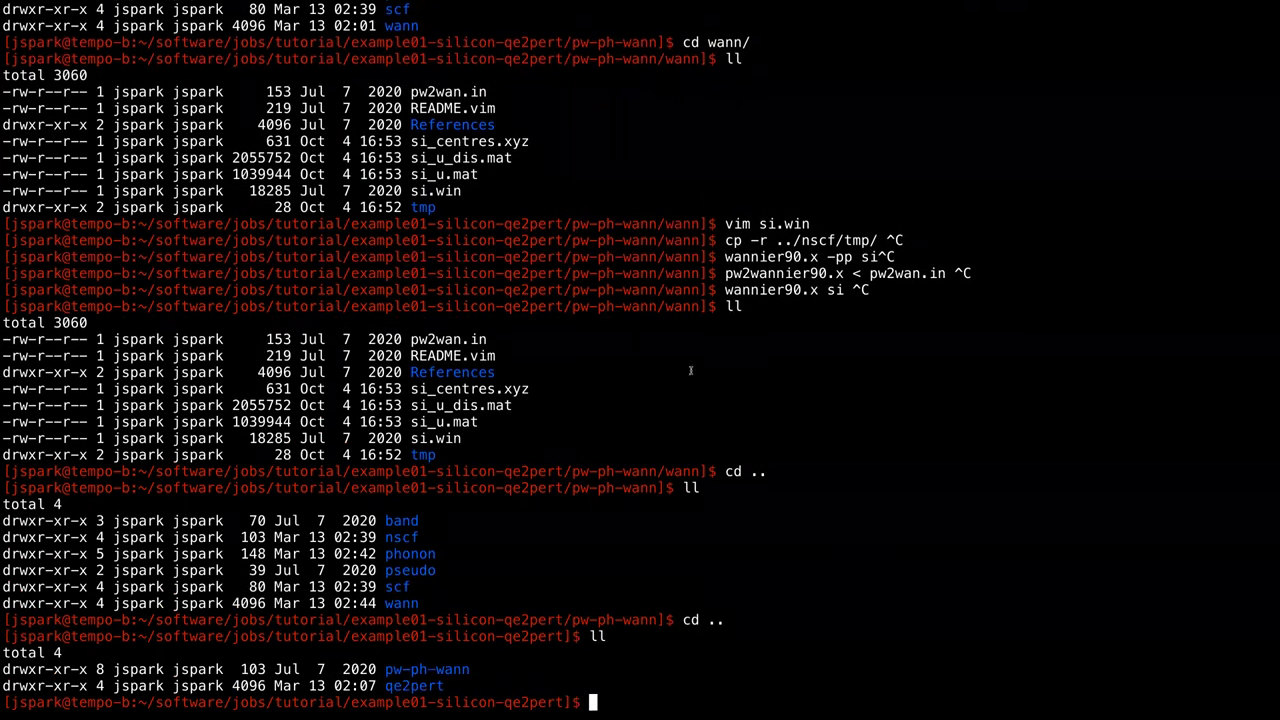
# Highlight the qe2pert folder, change into it and list its files.
pyautogui.doubleClick(400, 686)
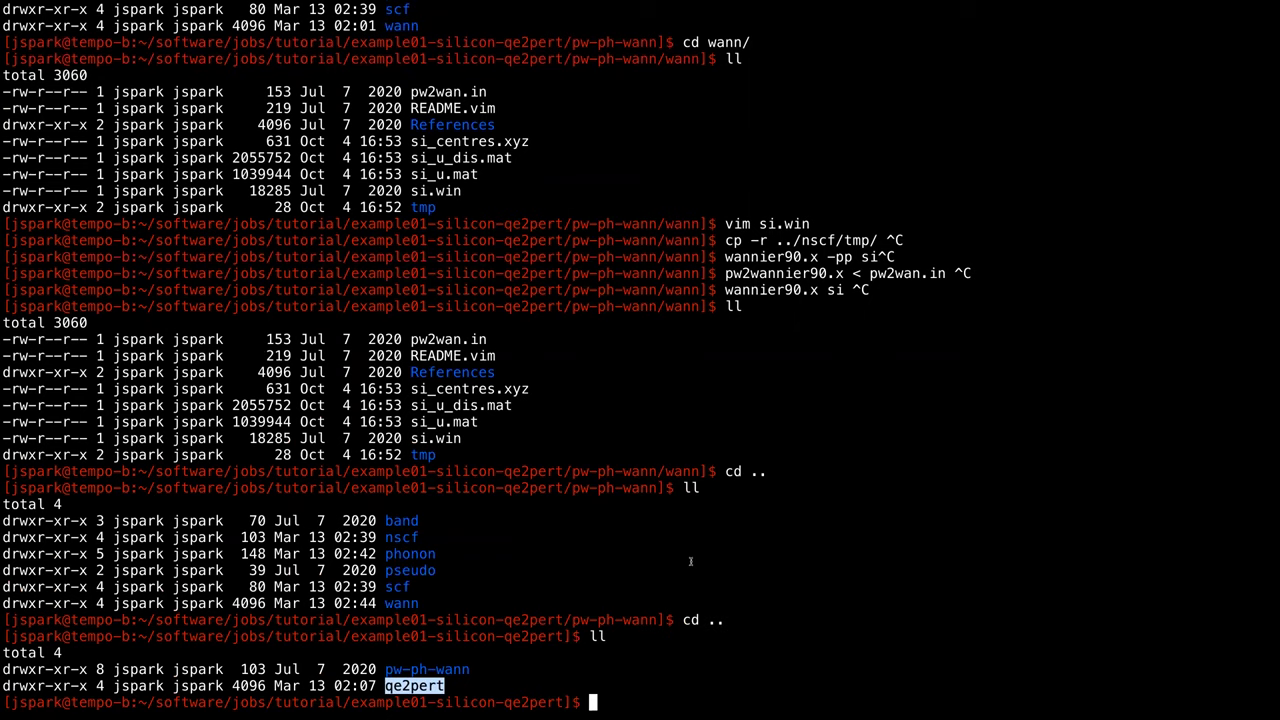
pyautogui.write('cd qe')
pyautogui.press('Tab')
pyautogui.press('Return')
pyautogui.write('ll')
pyautogui.press('Return')
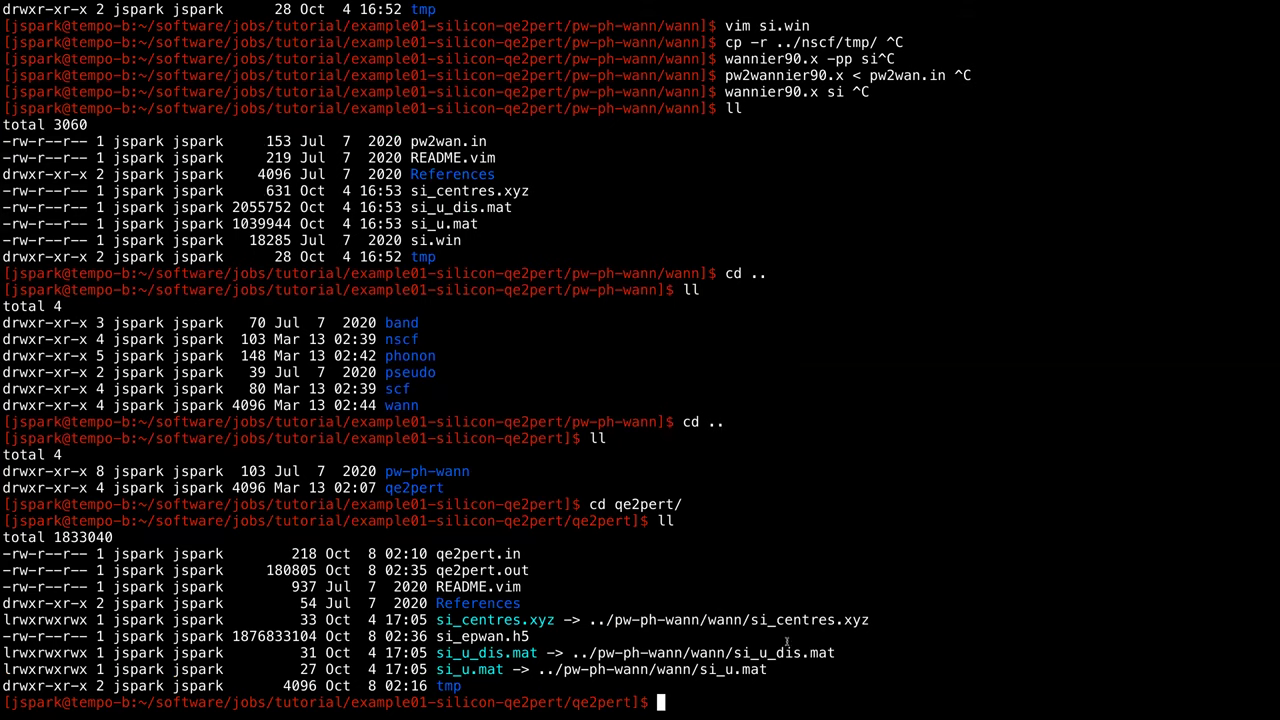
# Write out the copy command cp ../pw-ph-wann/nscf/tmp/ -r . in qe2pert and cancel it without running.
pyautogui.write('cp ../')
pyautogui.write('ns')
pyautogui.press('BackSpace')
pyautogui.press('BackSpace')
pyautogui.write('p')
pyautogui.press('Tab')
pyautogui.write('ns')
pyautogui.press('Tab')
pyautogui.write('t')
pyautogui.press('Tab')
pyautogui.write('-r .')
pyautogui.hotkey('ctrl', 'c')
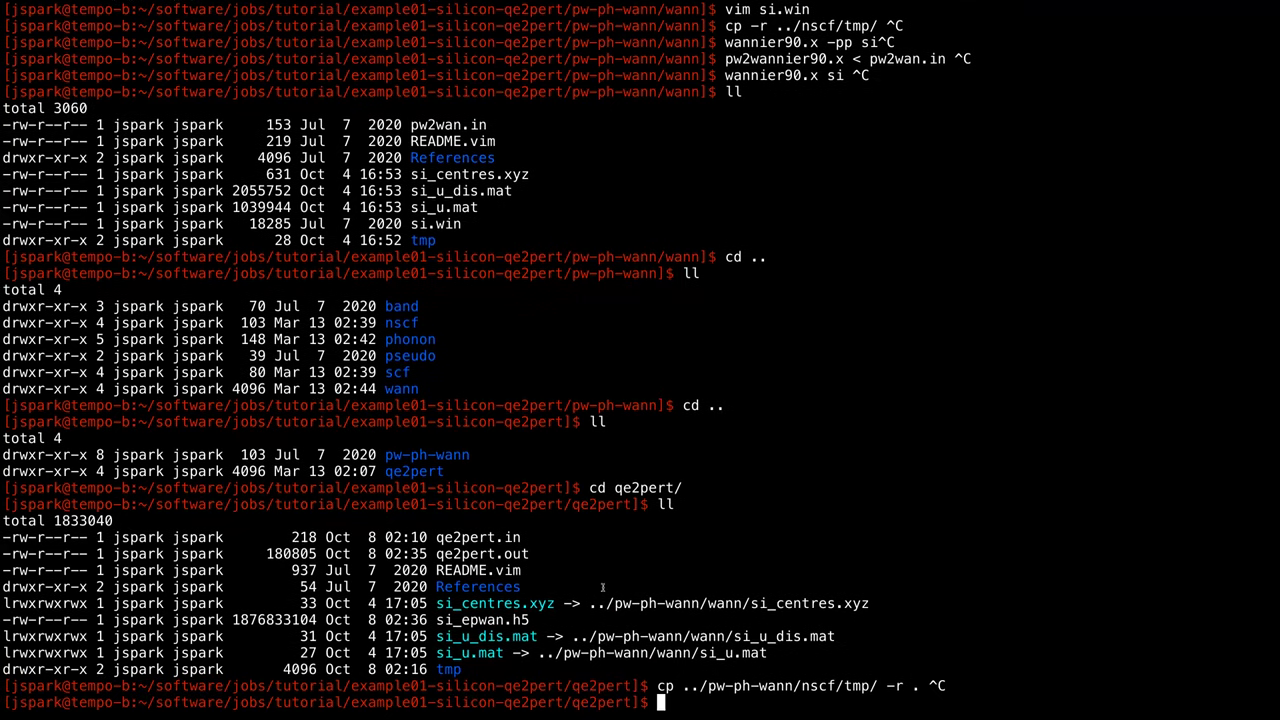
# Highlight the si_u_dis.mat and si_u.mat link targets, write out ln -s ../pw-ph-wann/wann/si_centres.xyz . and cancel it without running.
pyautogui.moveTo(590, 603); pyautogui.dragTo(856, 636)
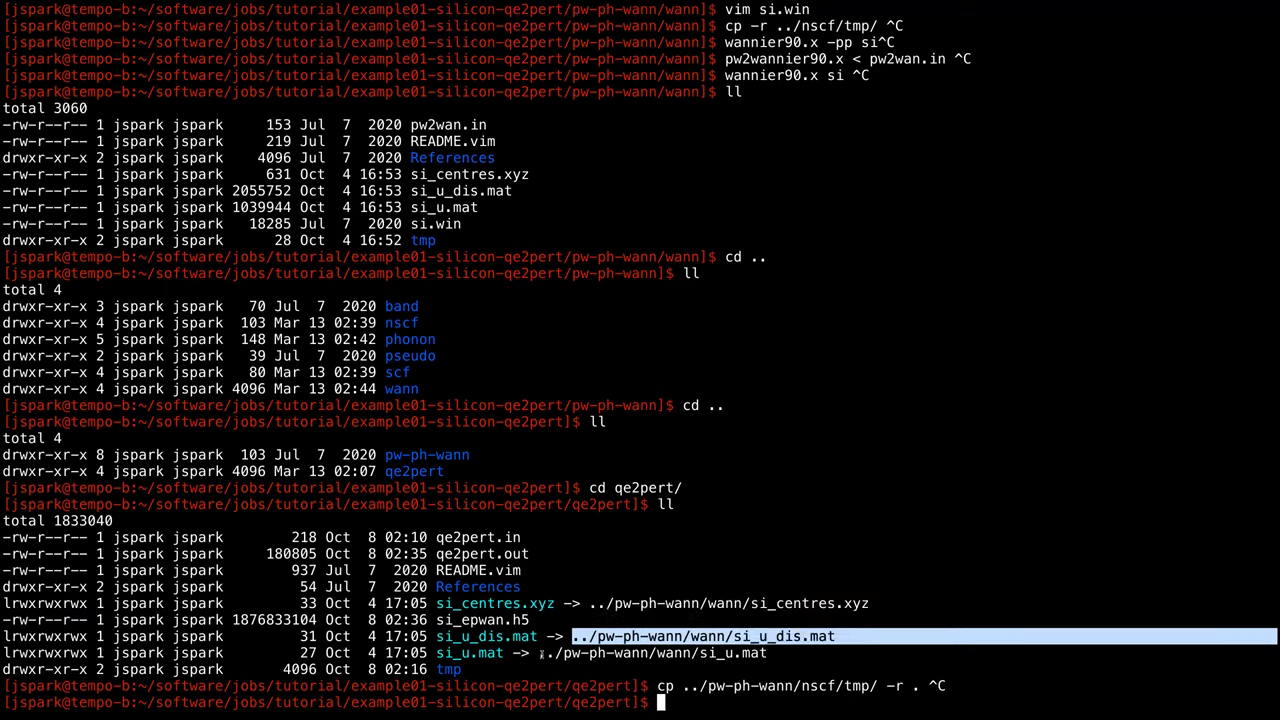
pyautogui.moveTo(540, 652); pyautogui.dragTo(790, 652)
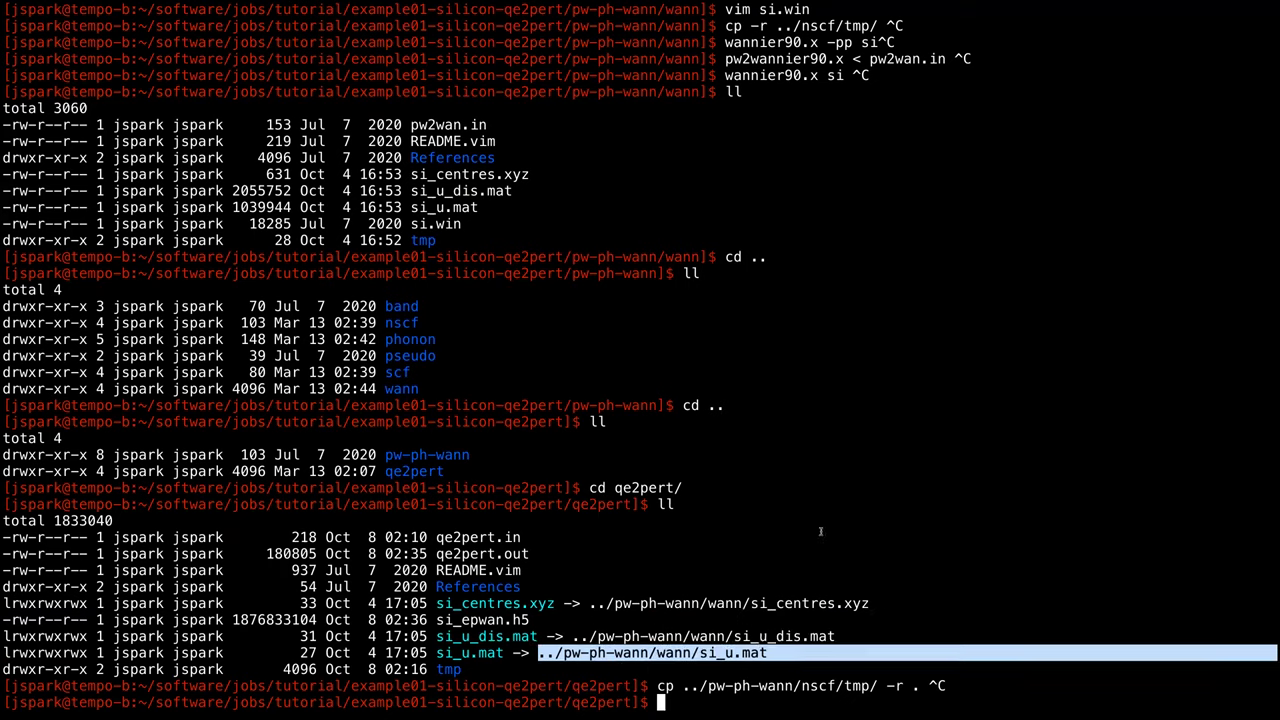
pyautogui.write('ln s-')
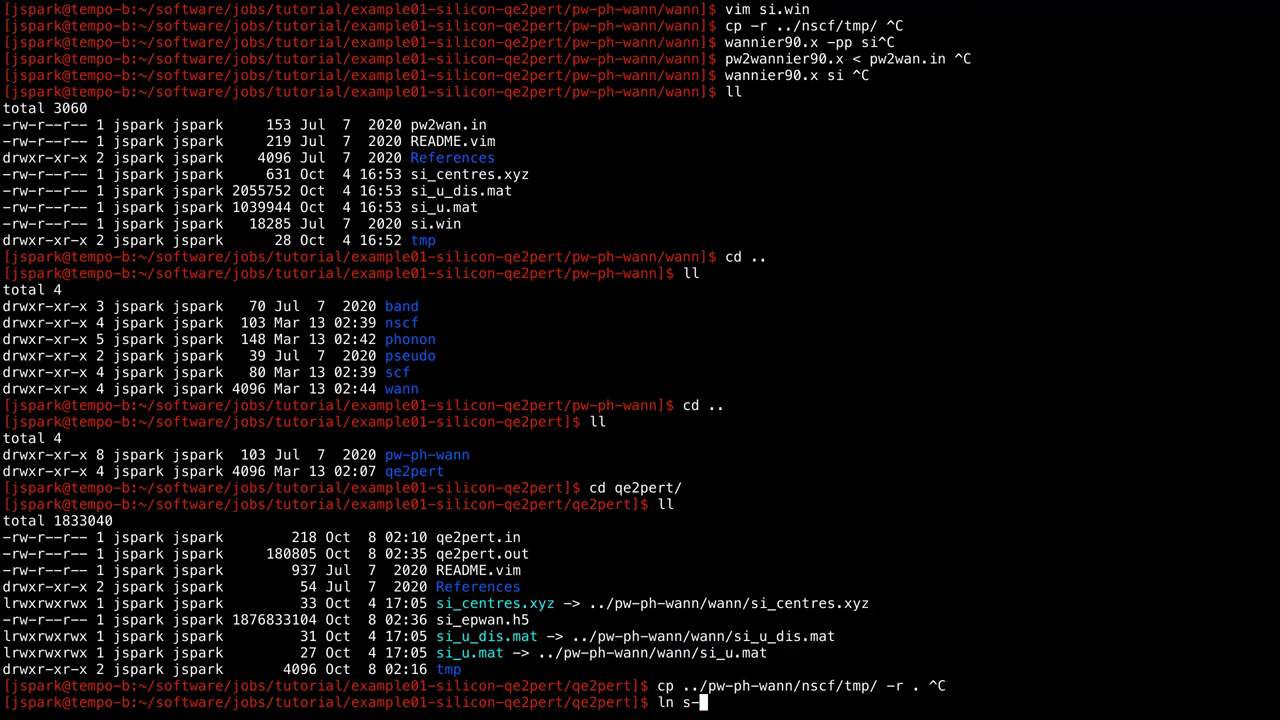
pyautogui.press('BackSpace')
pyautogui.press('BackSpace')
pyautogui.write('-s ../pw-ph-wann/wann/')
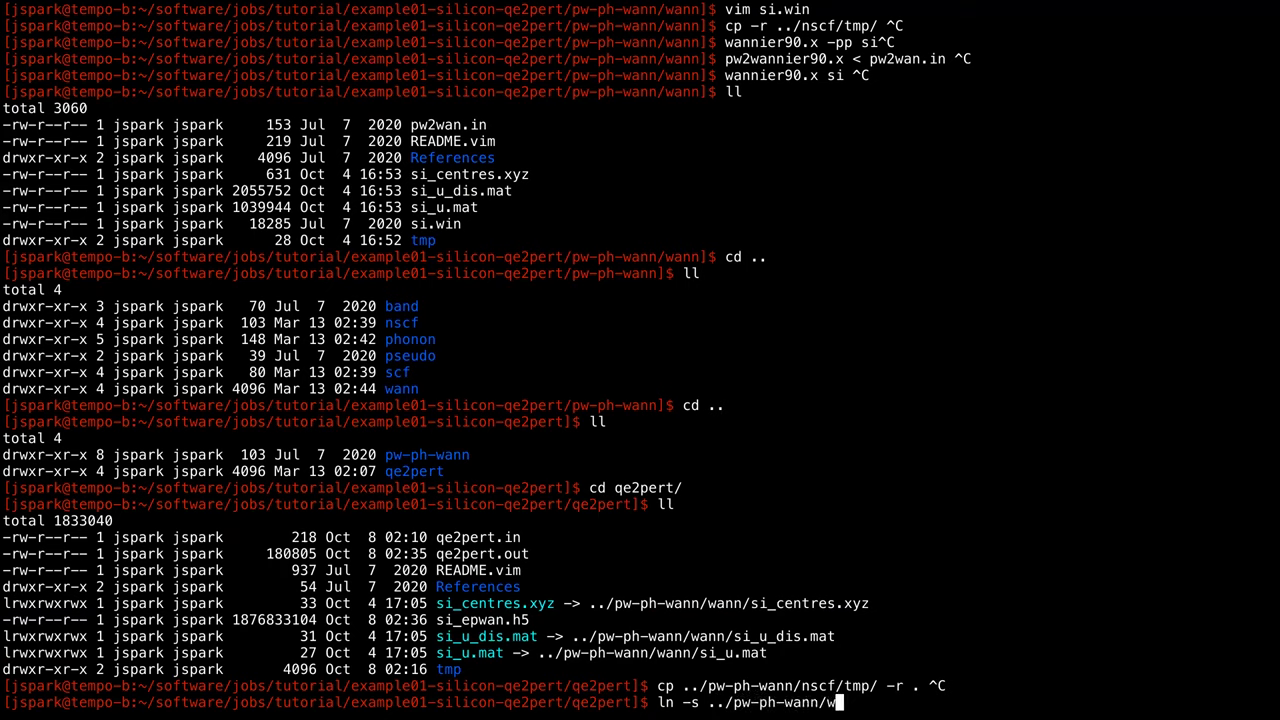
pyautogui.write('si_c')
pyautogui.press('Tab')
pyautogui.write('.')
pyautogui.hotkey('ctrl', 'c')
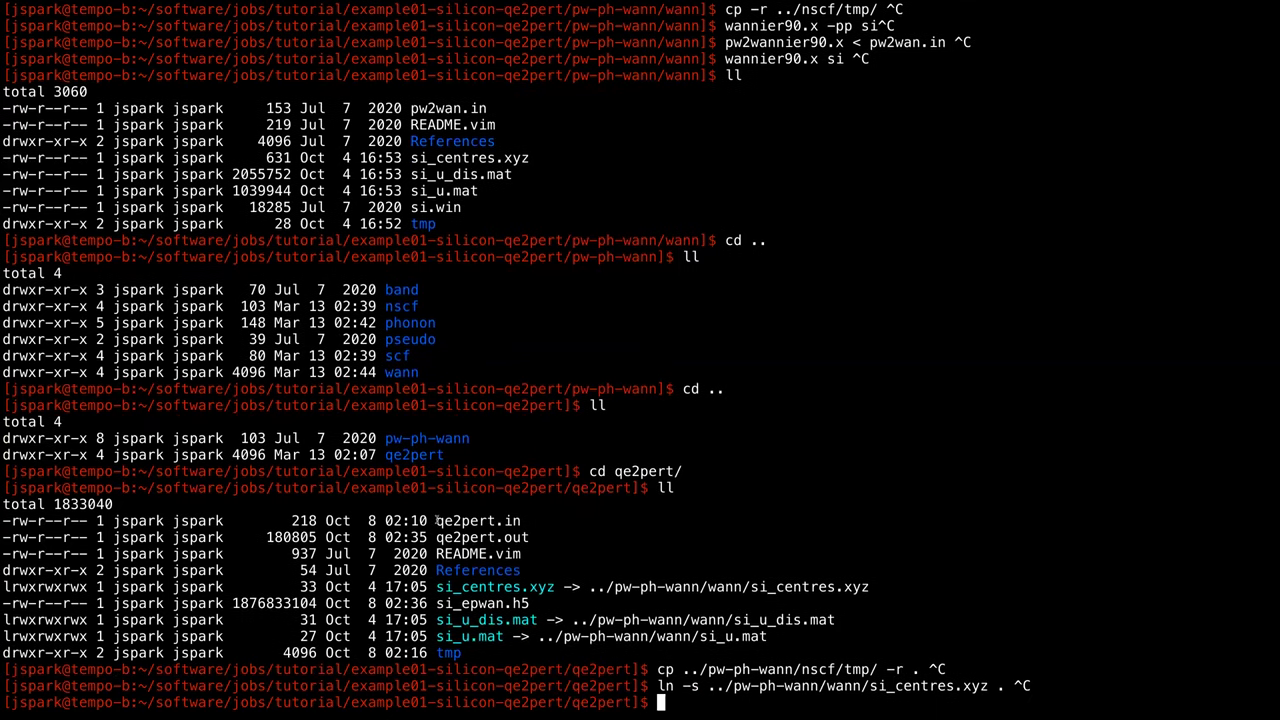
# Highlight the qe2pert.in file name in the listing and open that file in vim.
pyautogui.doubleClick(497, 520)
pyautogui.click(488, 521)
pyautogui.write('vim qe2pert.in')
pyautogui.press('Return')
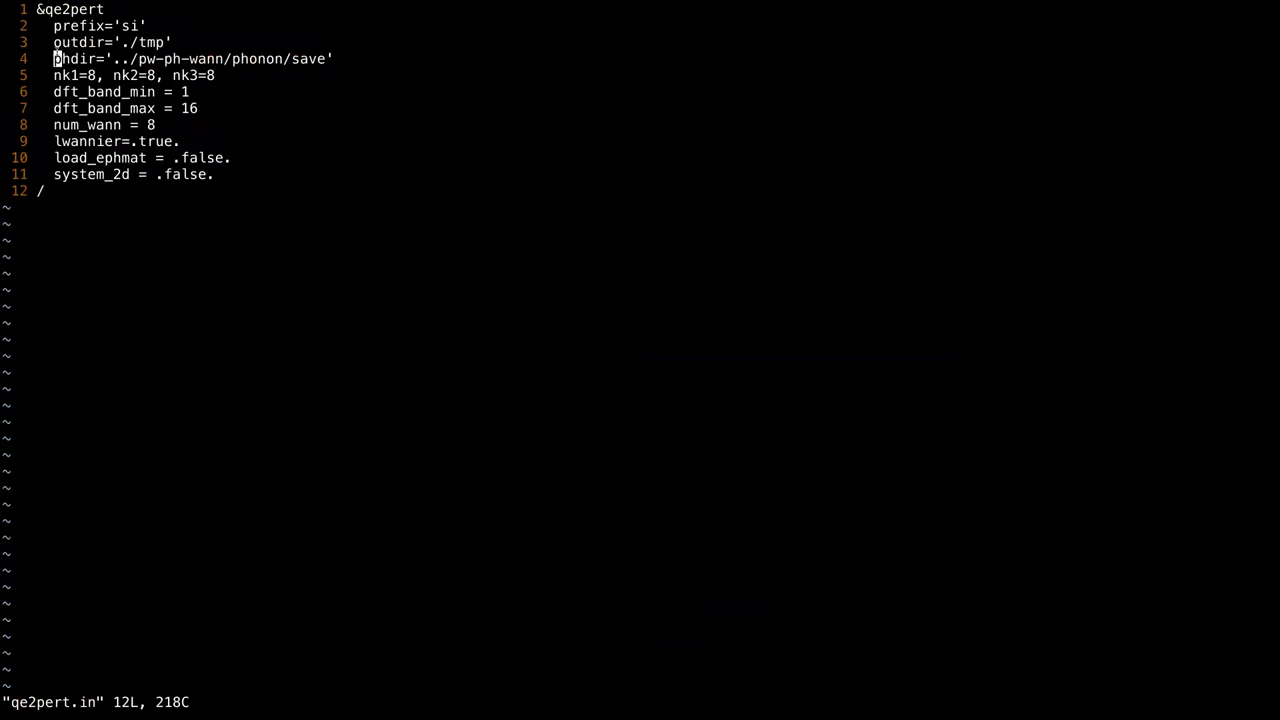
# Highlight the prefix, outdir and phdir settings in qe2pert.in, including the save folder in the phonon path.
pyautogui.moveTo(52, 25); pyautogui.dragTo(145, 23)
pyautogui.click(147, 21)
pyautogui.moveTo(53, 42); pyautogui.dragTo(174, 40)
pyautogui.click(168, 45)
pyautogui.doubleClick(75, 59)
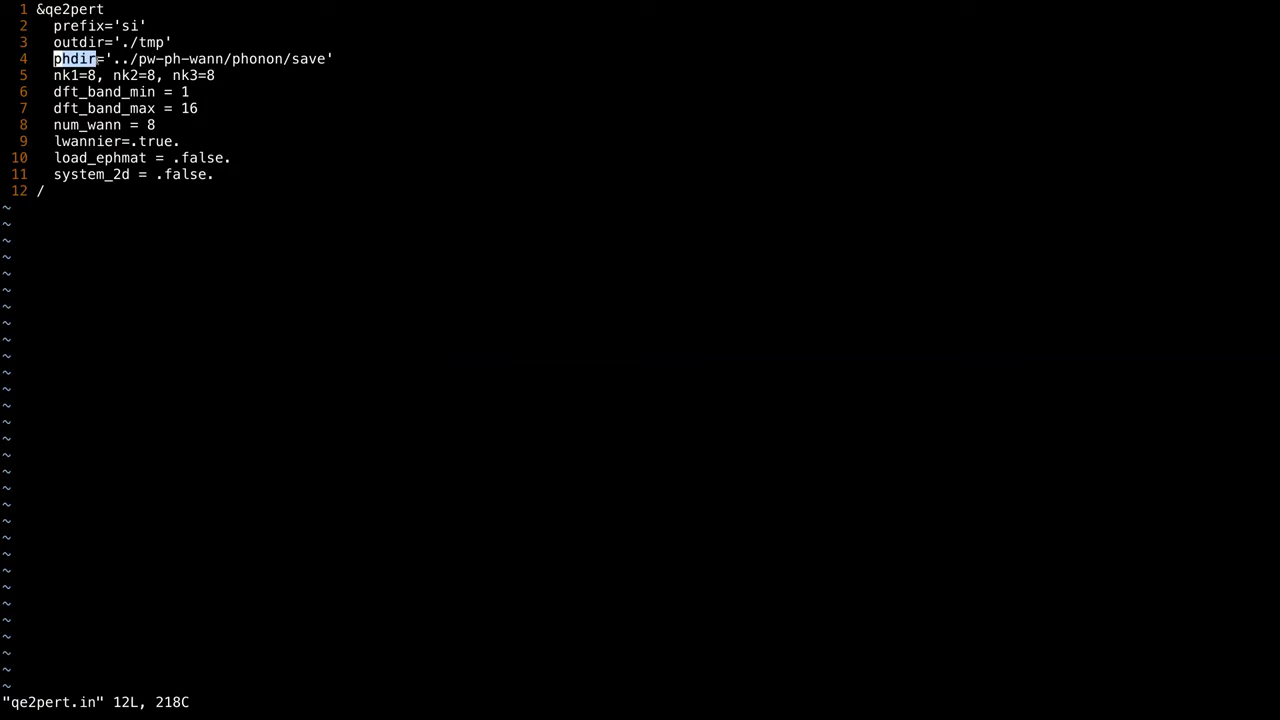
pyautogui.doubleClick(305, 59)
pyautogui.click(305, 59)
pyautogui.press('j')
# Highlight the nk grid, dft_band_min, dft_band_max and num_wann settings in qe2pert.in one after another.
pyautogui.moveTo(127, 75); pyautogui.dragTo(229, 72)
pyautogui.click(229, 71)
pyautogui.moveTo(51, 91); pyautogui.dragTo(219, 88)
pyautogui.click(139, 107)
pyautogui.tripleClick(219, 101)
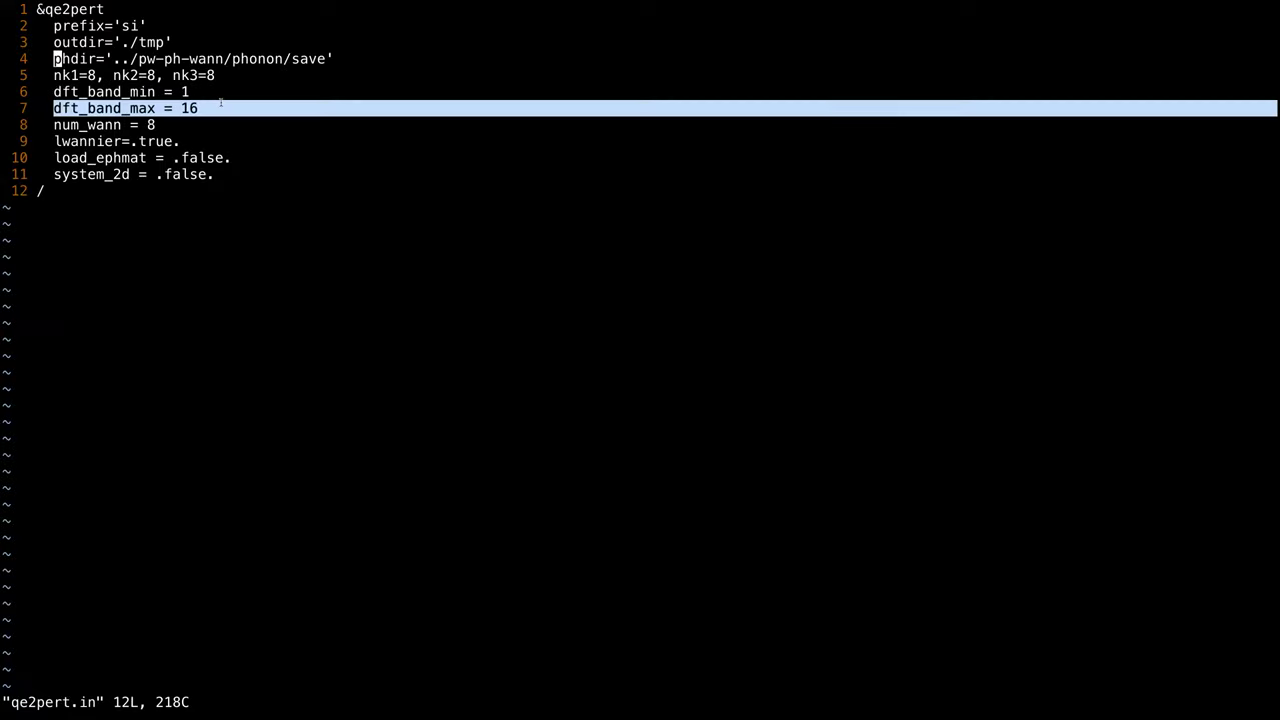
pyautogui.click(219, 101)
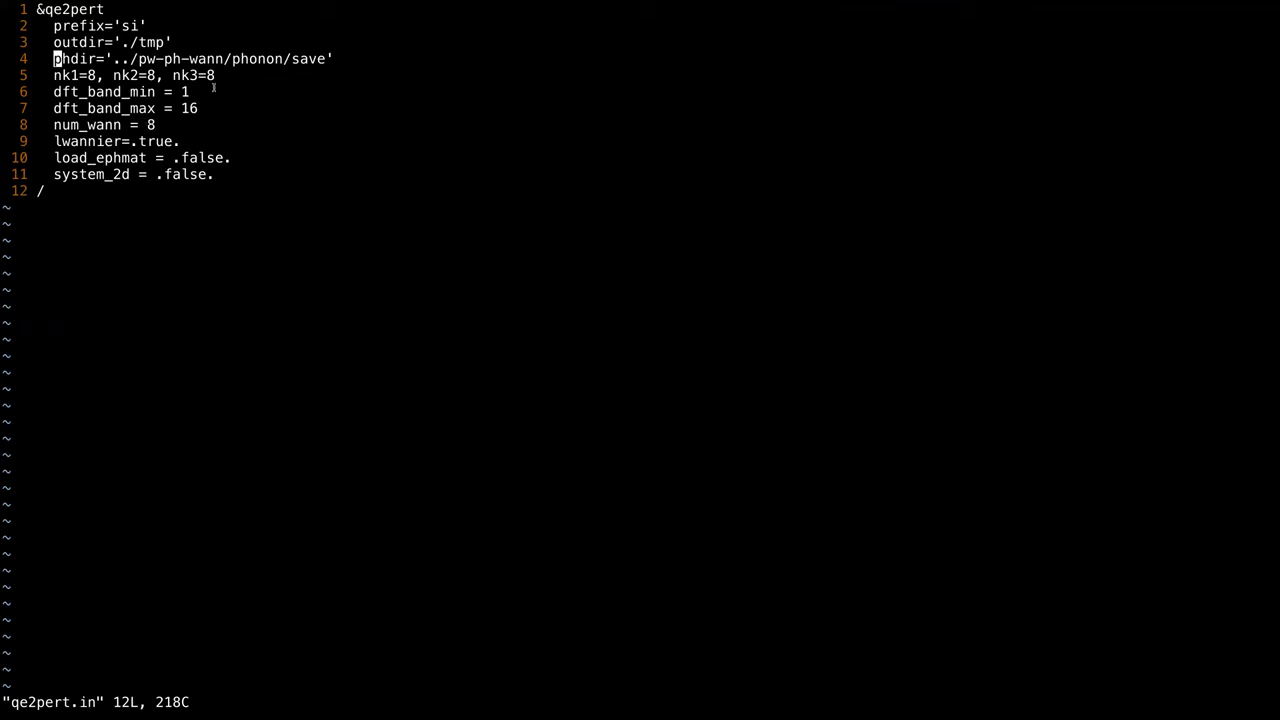
pyautogui.moveTo(54, 125); pyautogui.dragTo(125, 125)
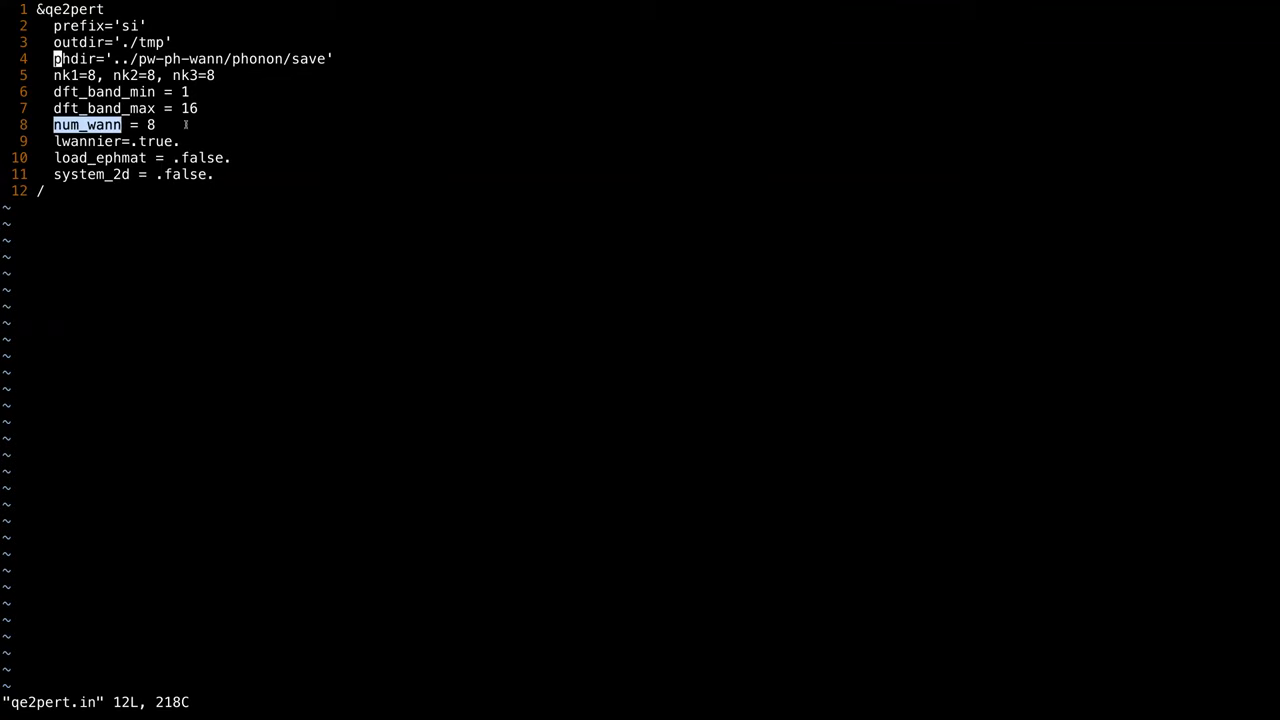
pyautogui.click(185, 125)
# Highlight the lwannier, load_ephmat and system_2d parameter names in qe2pert.in.
pyautogui.moveTo(53, 141); pyautogui.dragTo(122, 141)
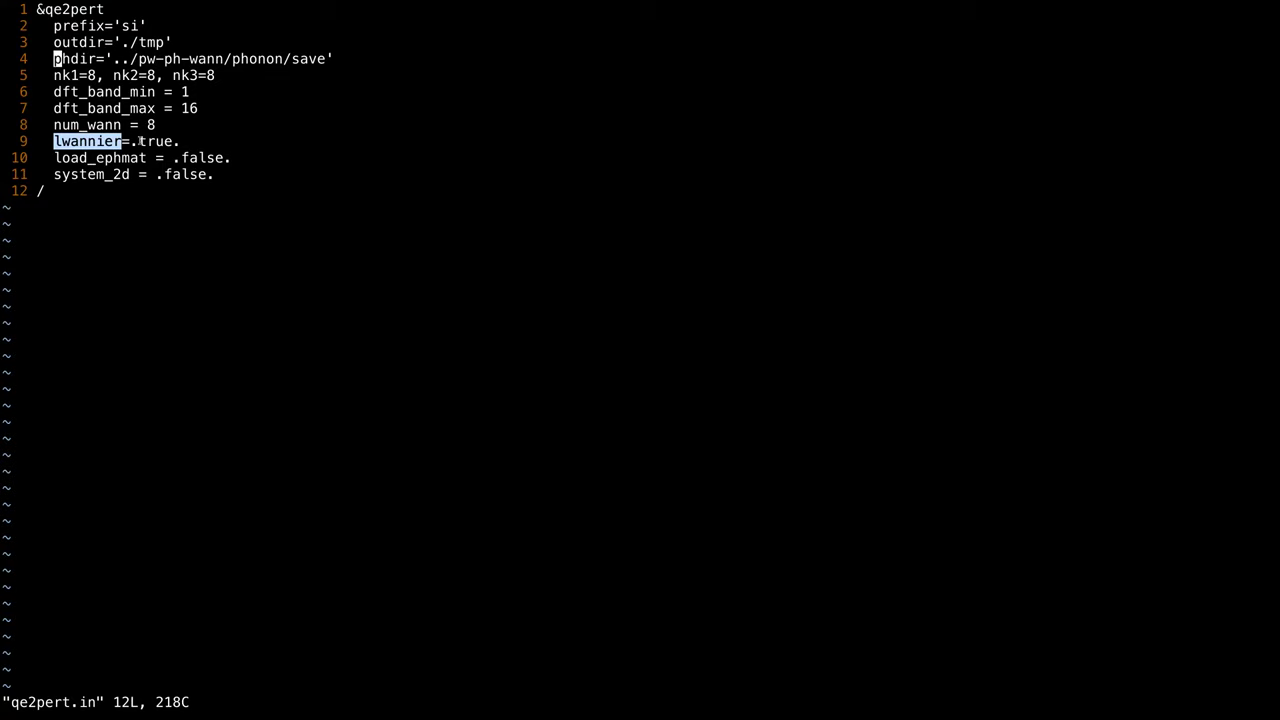
pyautogui.click(139, 141)
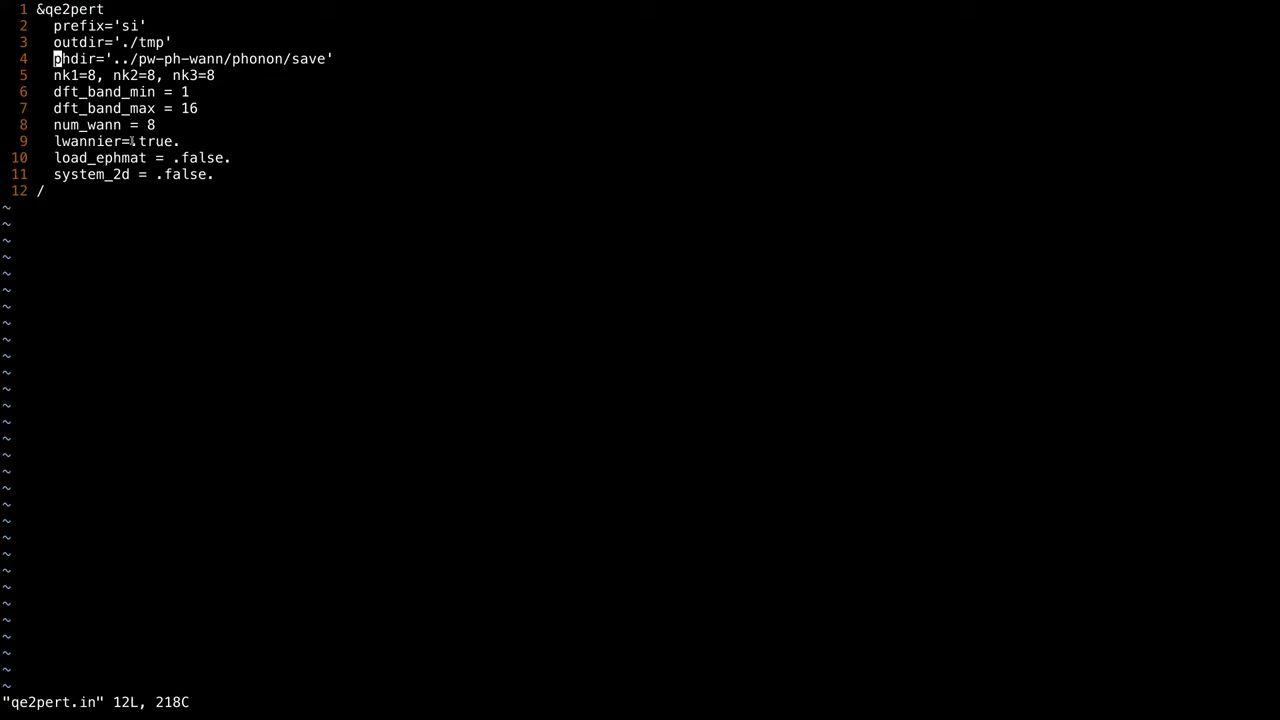
pyautogui.moveTo(58, 155); pyautogui.dragTo(147, 157)
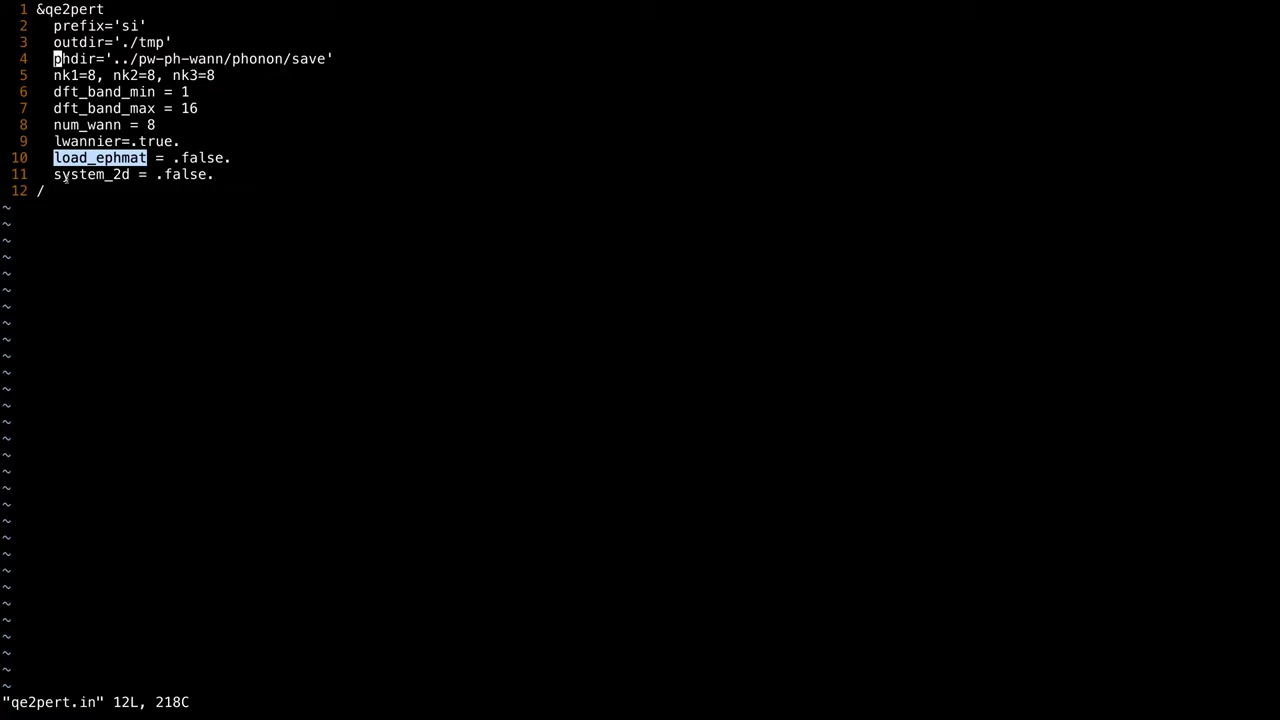
pyautogui.click(47, 174)
pyautogui.moveTo(52, 174); pyautogui.dragTo(138, 174)
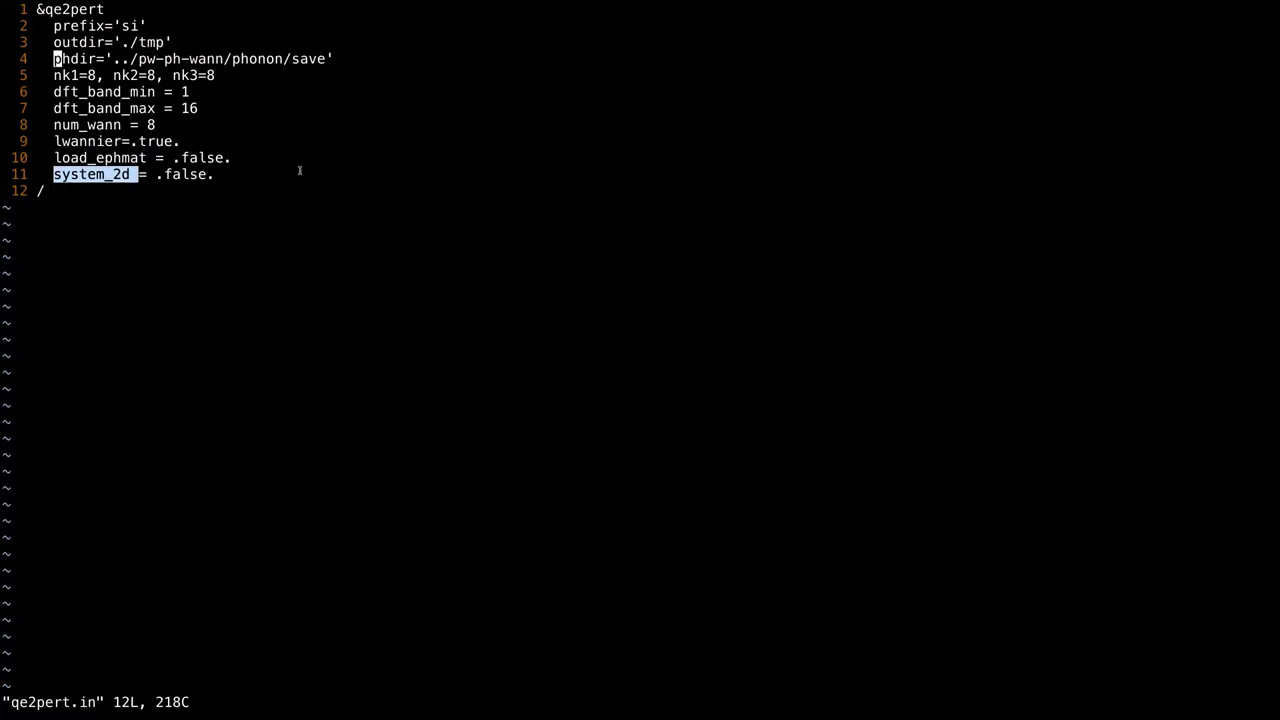
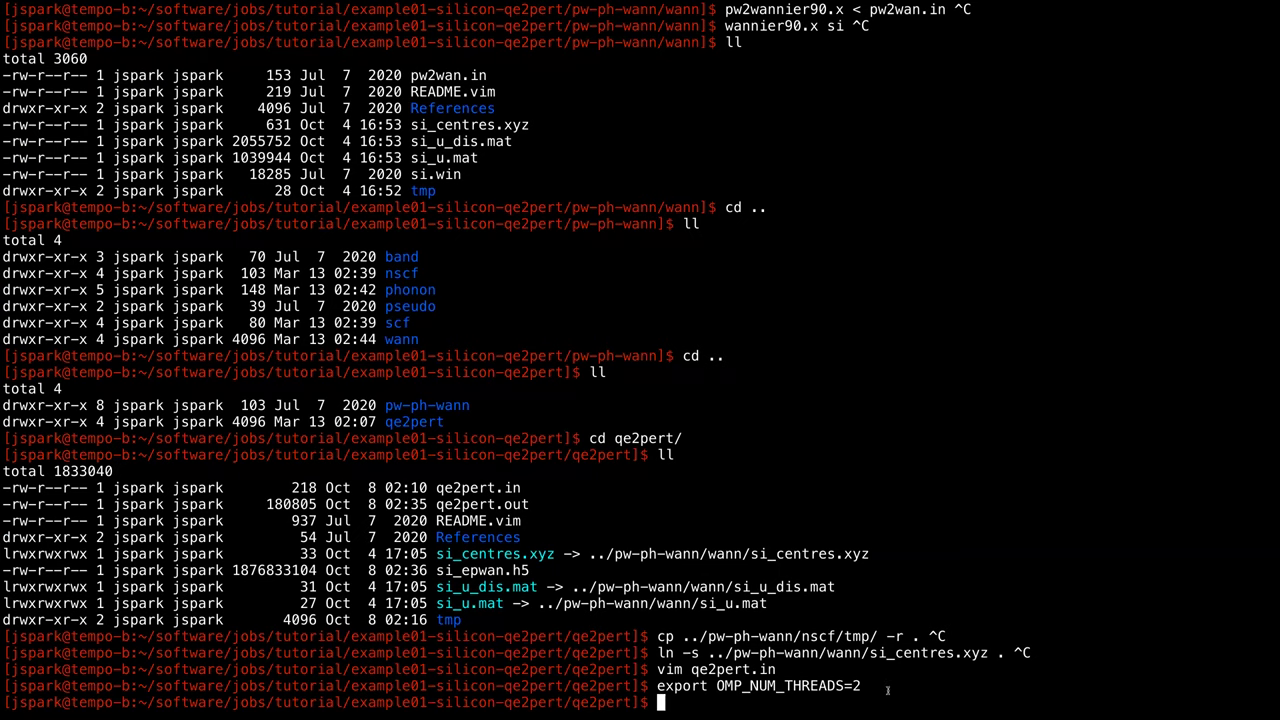
# Highlight the OMP_NUM_THREADS value, write out mpirun -np 2 qe2pert.x -npools 2 < qe2pert.in > qe2pert.out and cancel it without running.
pyautogui.doubleClick(856, 686)
pyautogui.click(802, 437)
pyautogui.write('mpirun -np 2 qe2')
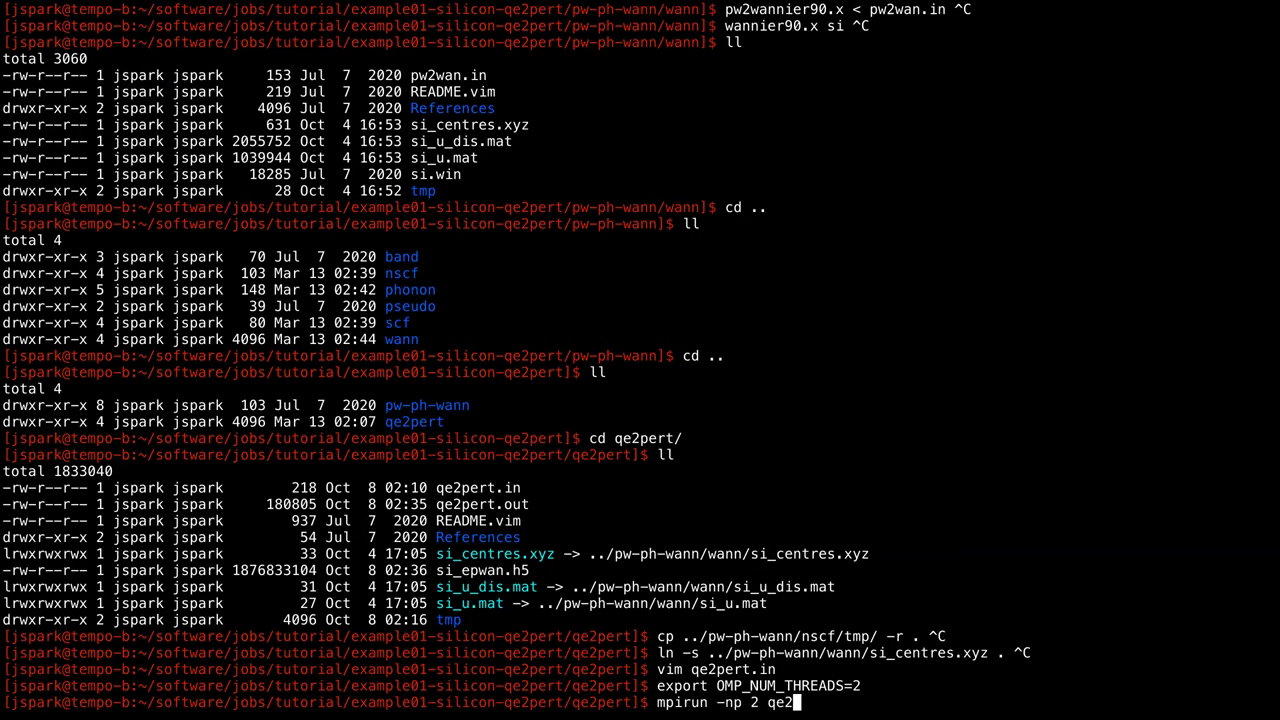
pyautogui.write('pert.x < qe2per')
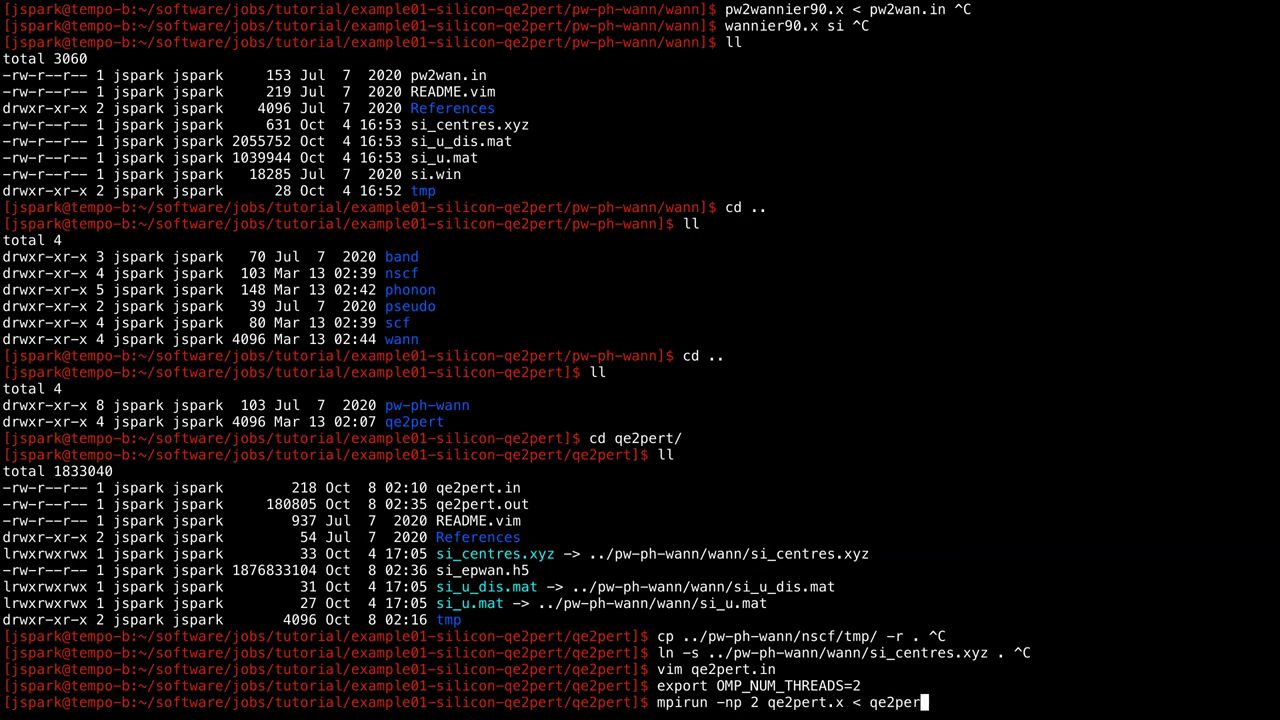
pyautogui.write('t.in > qe2')
pyautogui.press('BackSpace')
pyautogui.press('BackSpace')
pyautogui.press('BackSpace')
pyautogui.press('Left')
pyautogui.press('Left')
pyautogui.press('Left')
pyautogui.press('Left')
pyautogui.press('Left')
pyautogui.press('Left')
pyautogui.press('Left')
pyautogui.press('Left')
pyautogui.press('Left')
pyautogui.press('Left')
pyautogui.press('Left')
pyautogui.press('Left')
pyautogui.press('Left')
pyautogui.press('Left')
pyautogui.press('Left')
pyautogui.write('-npools 2')
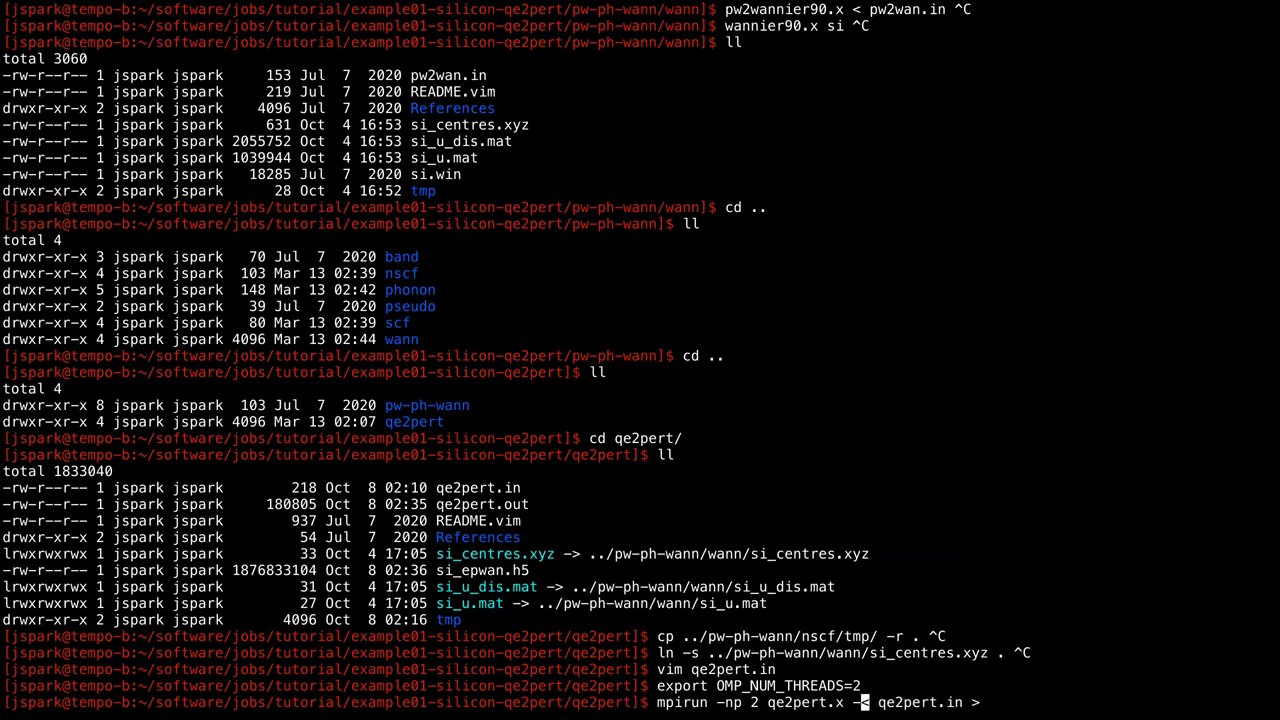
pyautogui.press('Right')
pyautogui.press('Right')
pyautogui.press('Right')
pyautogui.press('Right')
pyautogui.press('Right')
pyautogui.press('Right')
pyautogui.press('Right')
pyautogui.press('Right')
pyautogui.press('Right')
pyautogui.press('Right')
pyautogui.press('Right')
pyautogui.press('Right')
pyautogui.press('Right')
pyautogui.press('Right')
pyautogui.press('Right')
pyautogui.write('qe2pert.out')
pyautogui.hotkey('ctrl', 'c')
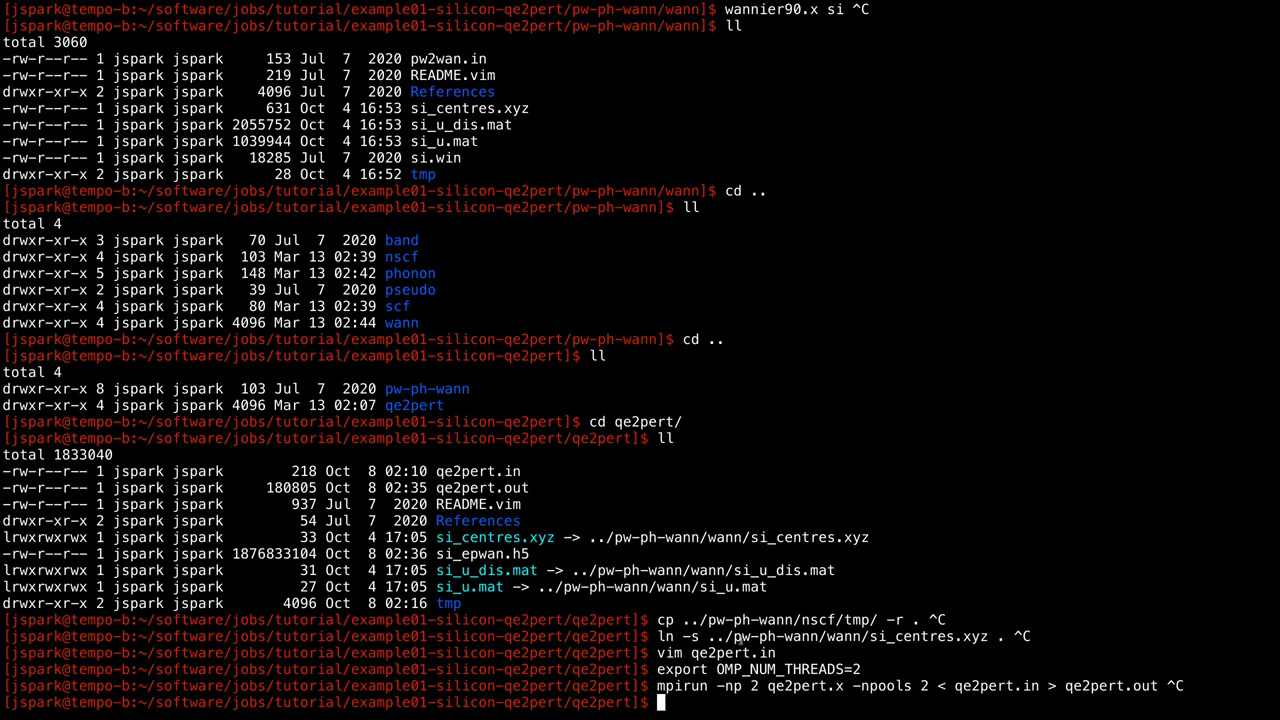
# Examine the process count and -npools value in the mpirun line against the OMP_NUM_THREADS setting by highlighting each of them.
pyautogui.doubleClick(755, 686)
pyautogui.click(935, 682)
pyautogui.doubleClick(925, 686)
pyautogui.doubleClick(874, 686)
pyautogui.click(727, 686)
pyautogui.doubleClick(735, 686)
pyautogui.click(930, 686)
pyautogui.doubleClick(925, 686)
pyautogui.click(837, 668)
pyautogui.moveTo(717, 668); pyautogui.dragTo(862, 668)
pyautogui.click(847, 668)
pyautogui.doubleClick(755, 686)
pyautogui.doubleClick(857, 669)
pyautogui.click(552, 467)
# View qe2pert.out in vim, quit it, and highlight the si_epwan.h5 file name in the listing.
pyautogui.write('vim qe2pert.out')
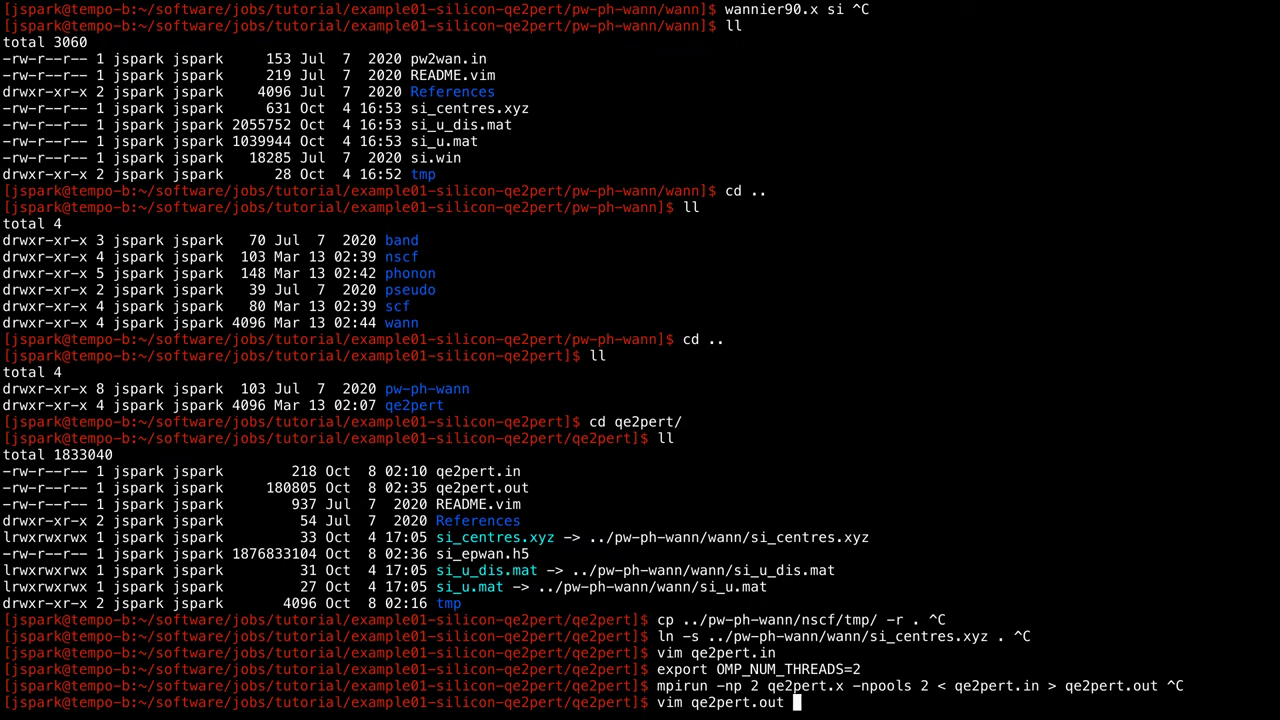
pyautogui.press('Return')
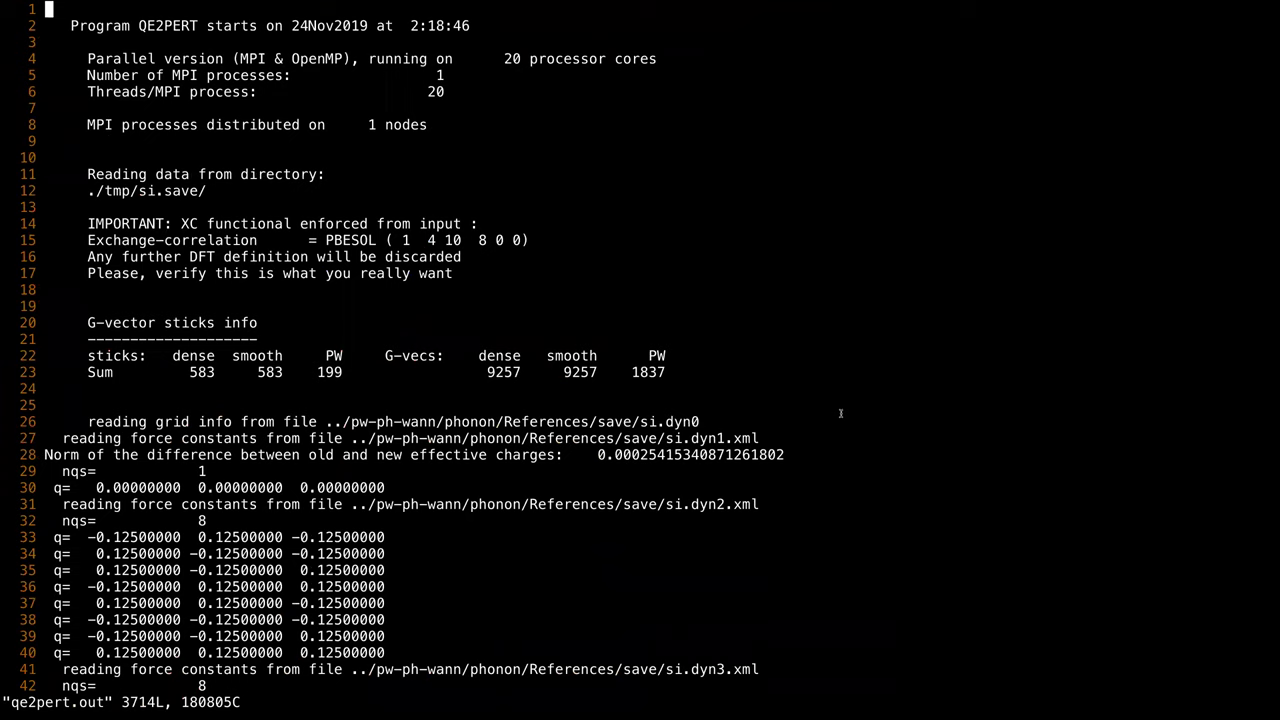
pyautogui.write(':q')
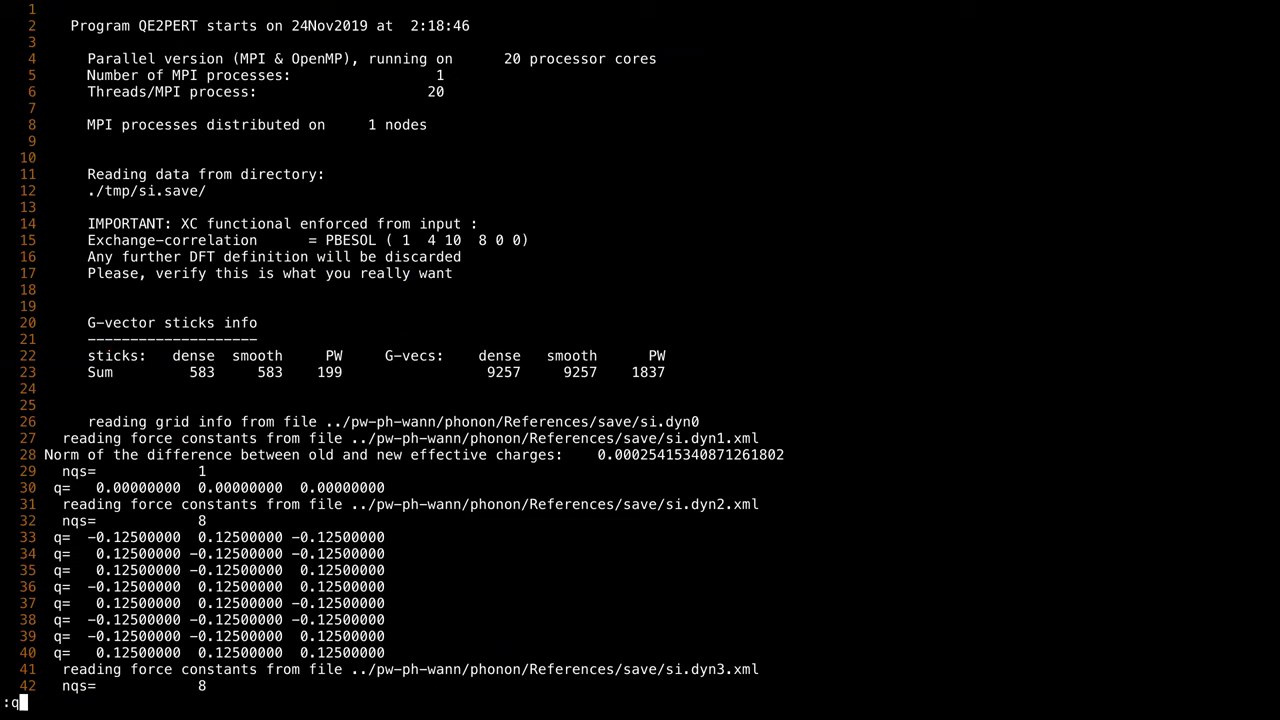
pyautogui.press('Return')
pyautogui.moveTo(436, 537); pyautogui.dragTo(533, 537)
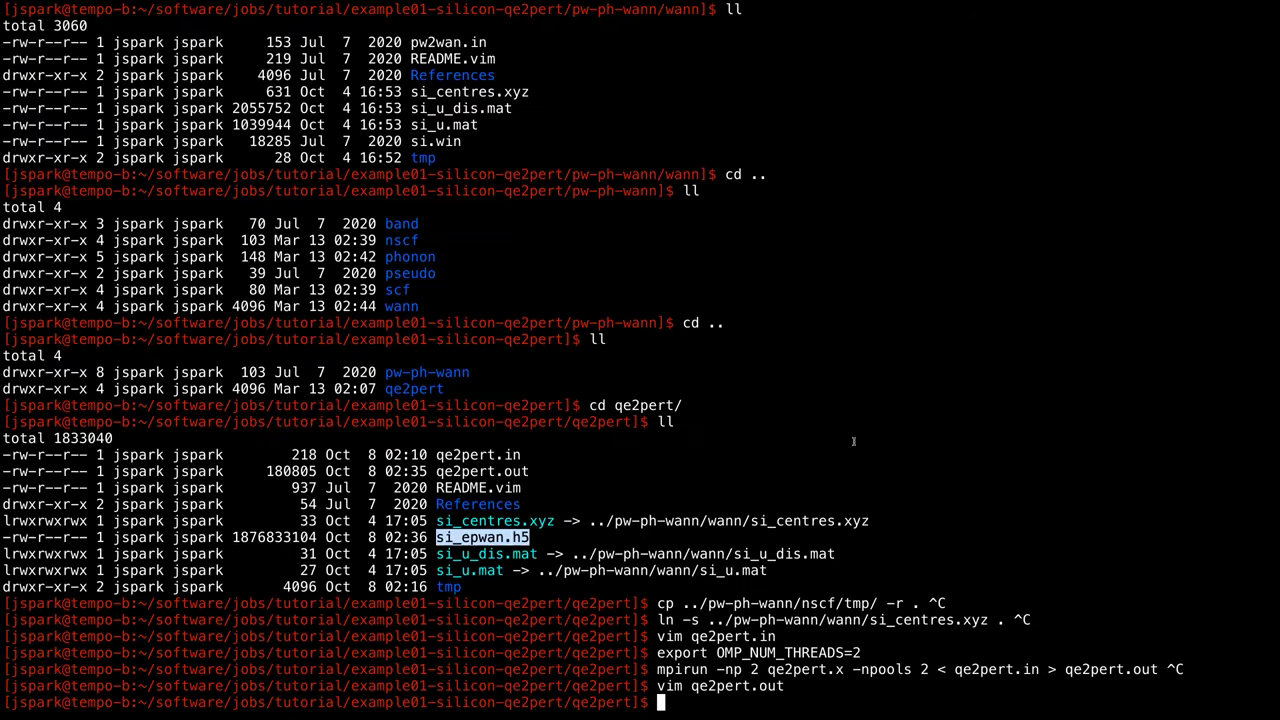
pyautogui.click(648, 502)
# Go up two levels to the tutorial directory, change into example02-silicon-perturbo and list its contents.
pyautogui.write('cd ../..')
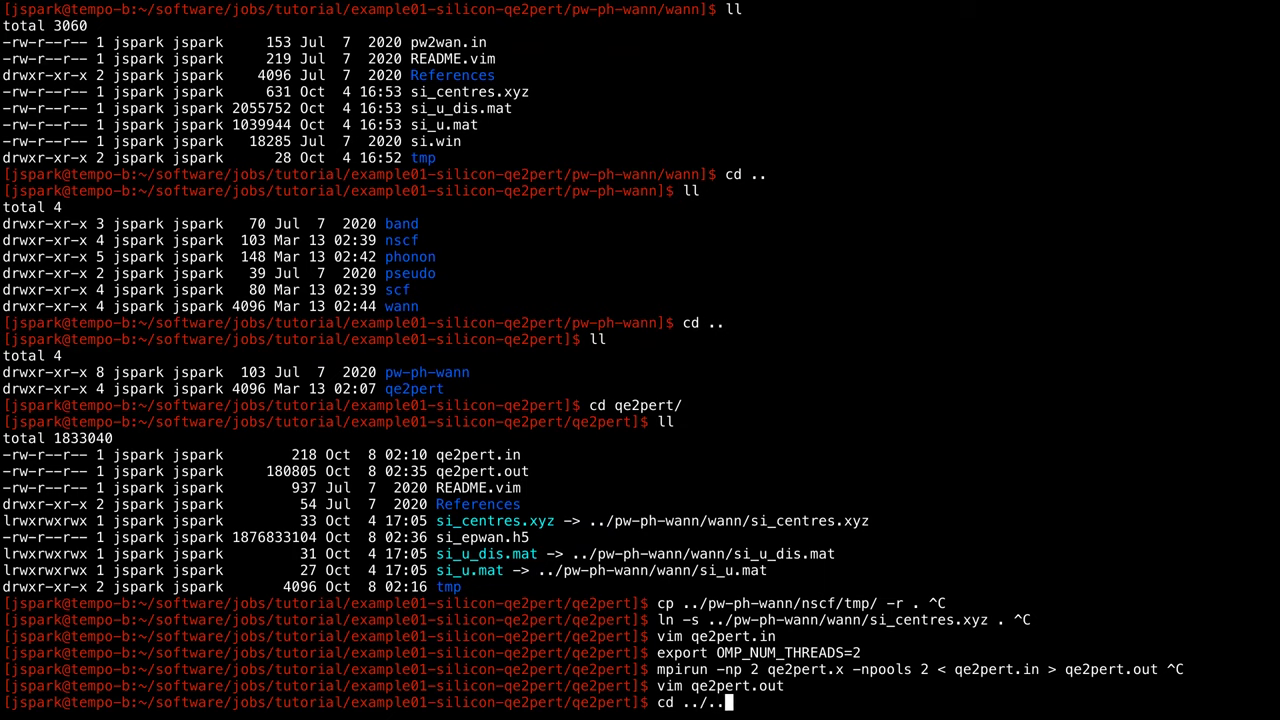
pyautogui.press('Return')
pyautogui.write('cd example02-silicon-perturbo/')
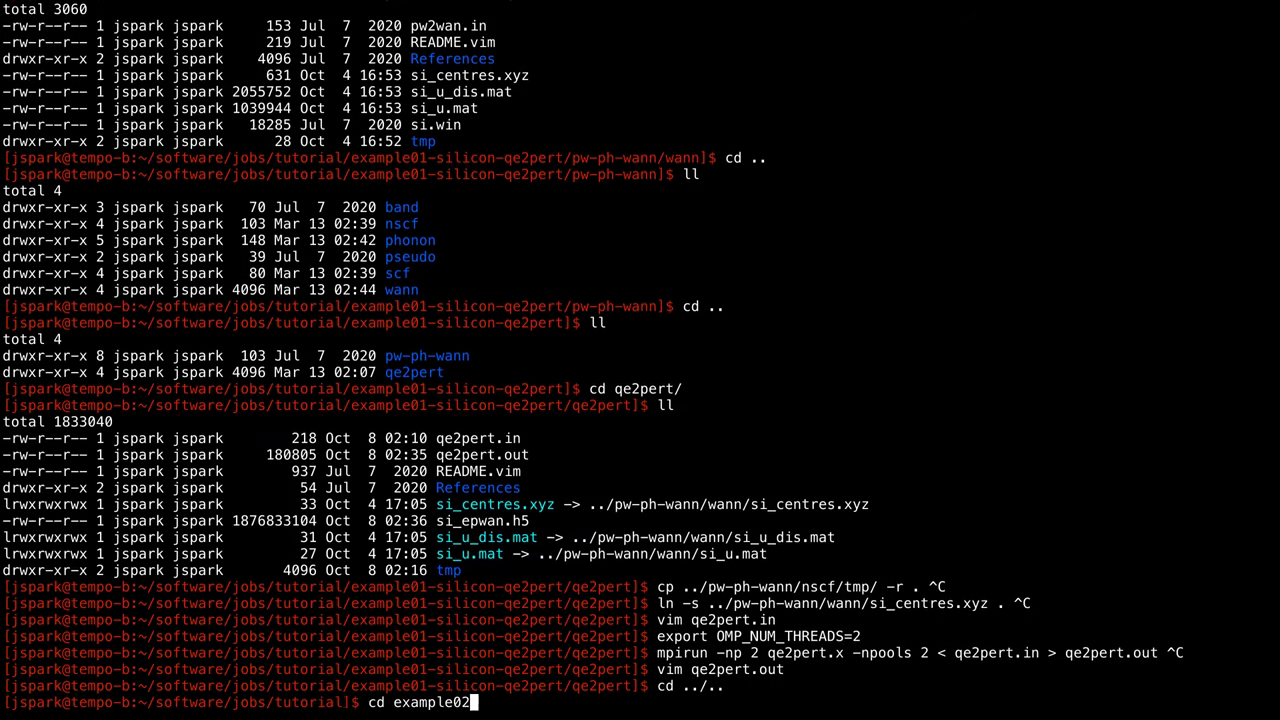
pyautogui.press('Tab')
pyautogui.press('Return')
pyautogui.write('l')
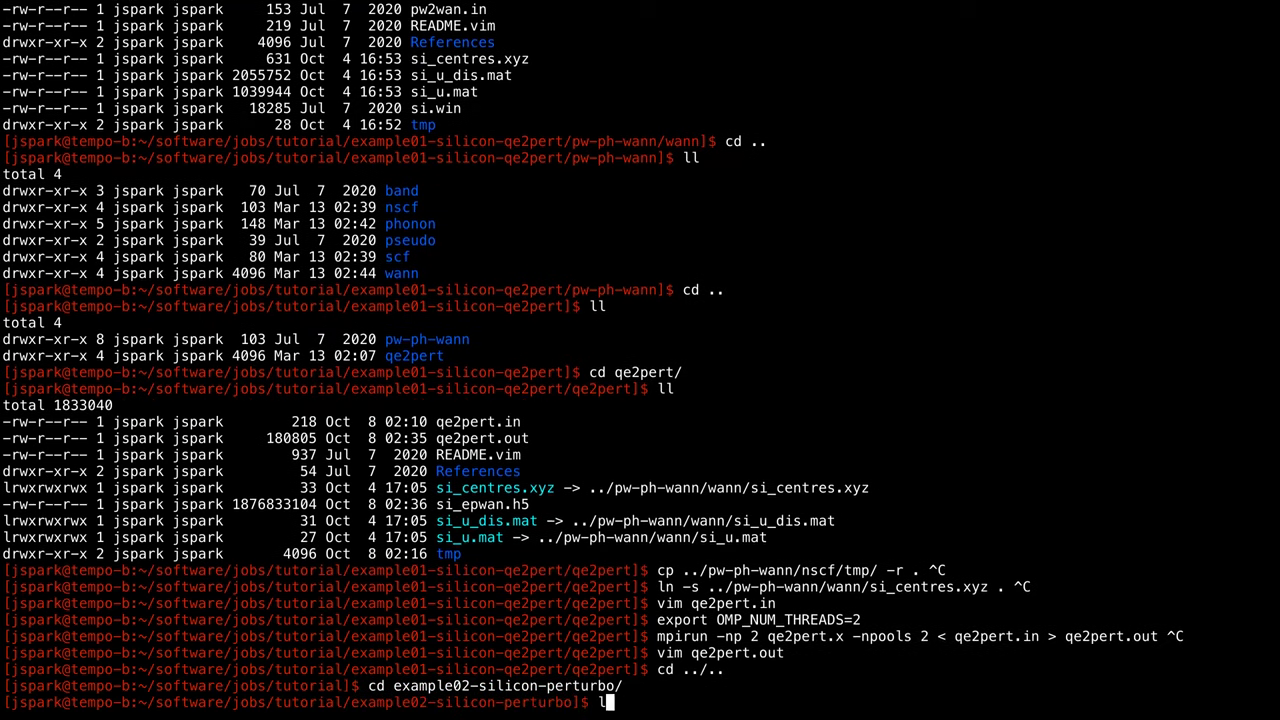
pyautogui.write('l')
pyautogui.press('Return')
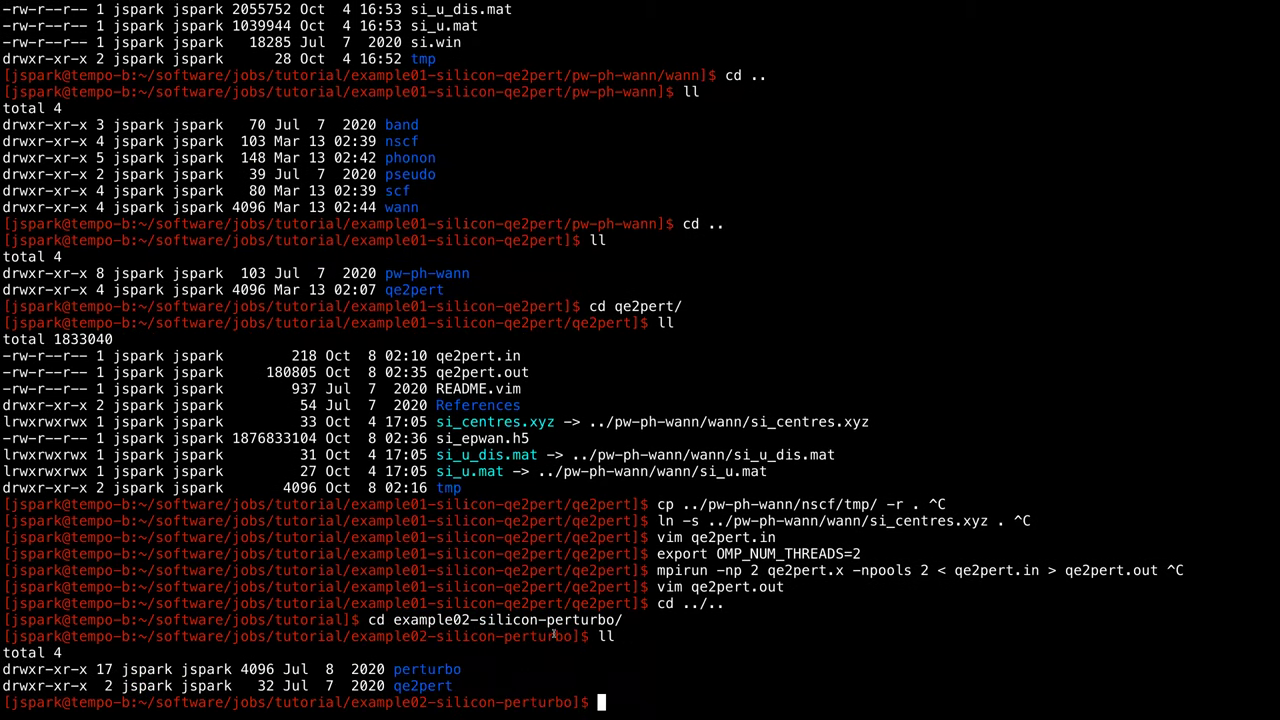
# Highlight the qe2pert folder of example02-silicon-perturbo, change into it and list its files.
pyautogui.doubleClick(424, 686)
pyautogui.click(424, 686)
pyautogui.write('cd qe')
pyautogui.press('Tab')
pyautogui.press('Return')
pyautogui.write('ll')
pyautogui.press('Return')
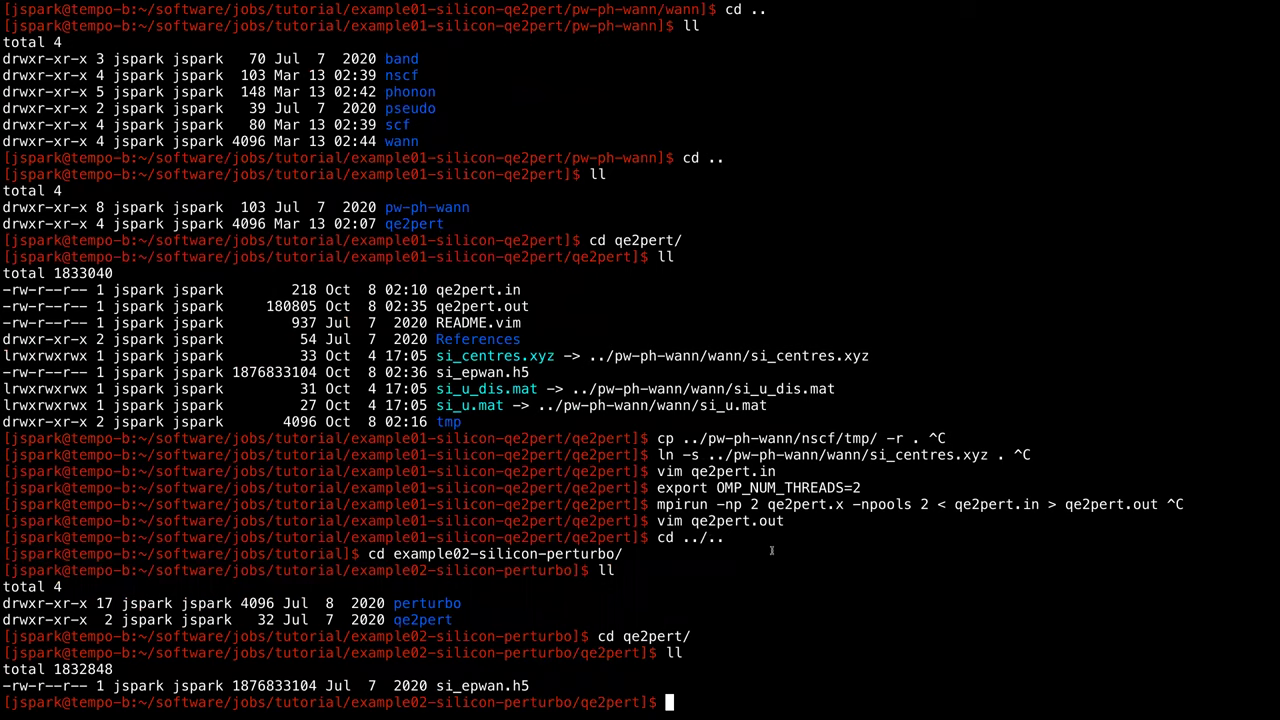
# Change to the sibling directory ../perturbo/ and list its contents.
pyautogui.write('cd ../pe')
pyautogui.press('Tab')
pyautogui.press('Return')
pyautogui.write('ll')
pyautogui.press('Return')
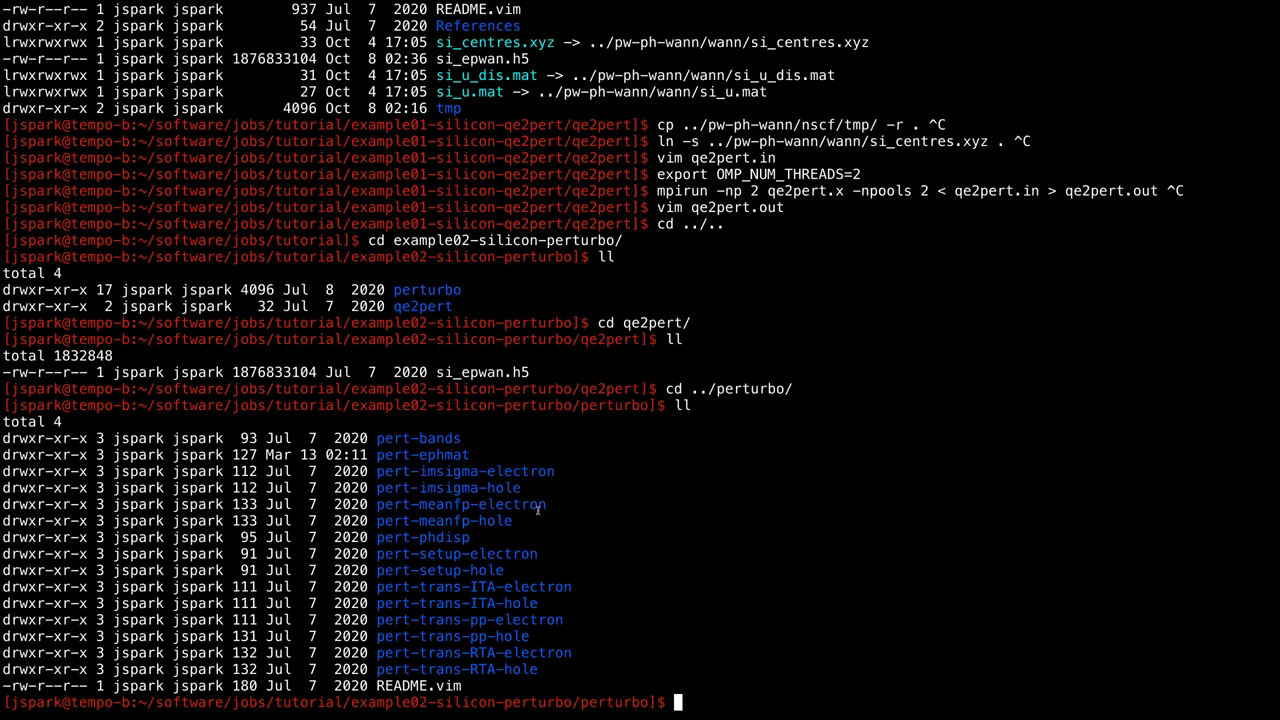
# Highlight the calculation folders in the perturbo listing one after another, from pert-bands through pert-trans-RTA-hole.
pyautogui.doubleClick(425, 438)
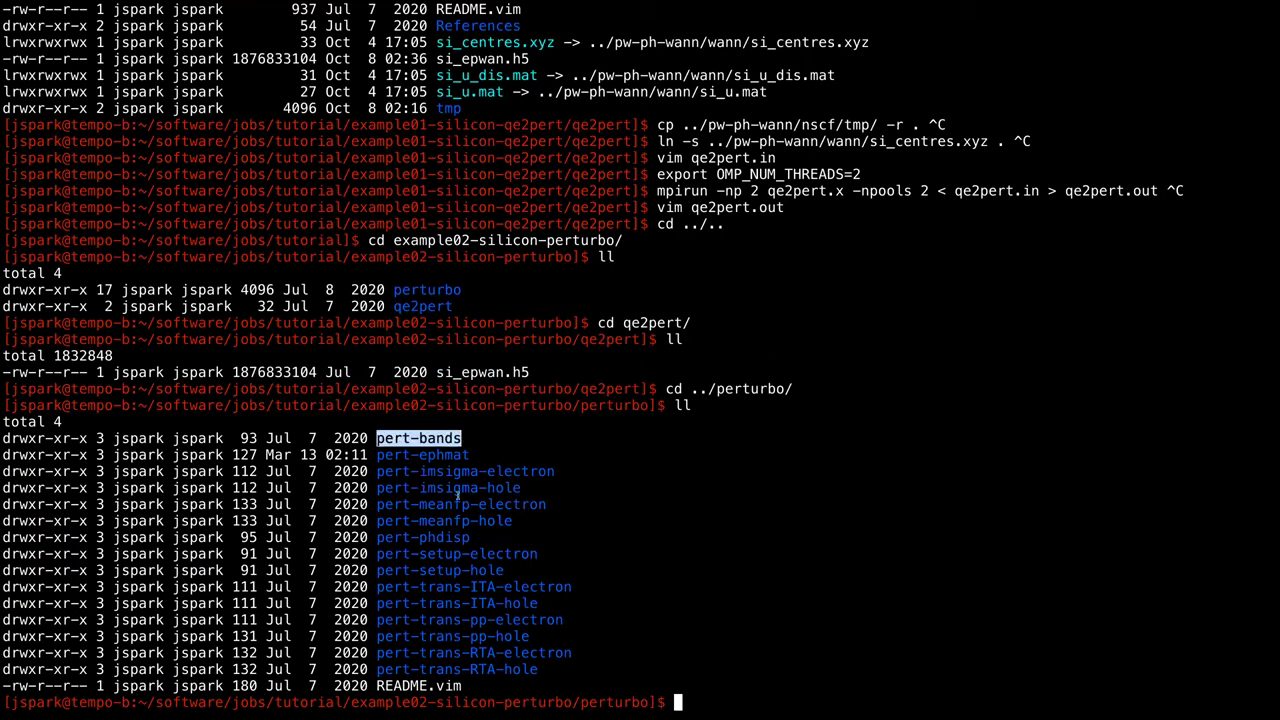
pyautogui.doubleClick(430, 454)
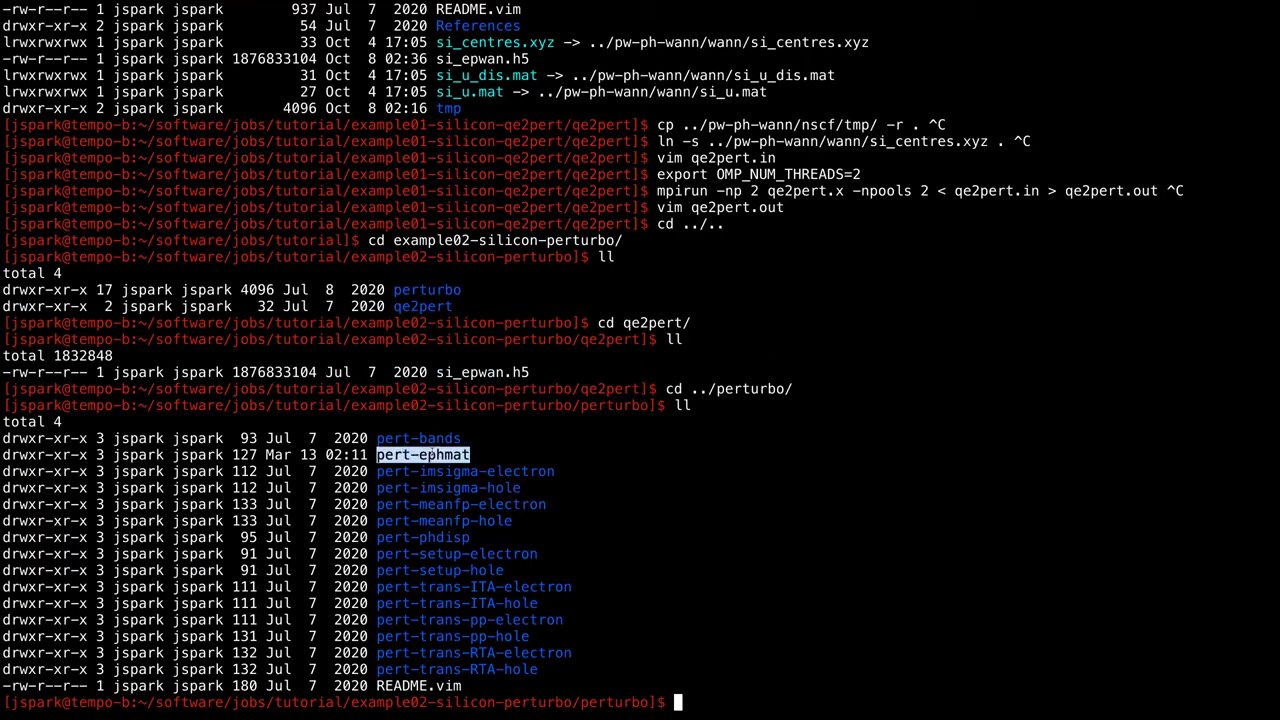
pyautogui.click(453, 467)
pyautogui.doubleClick(453, 467)
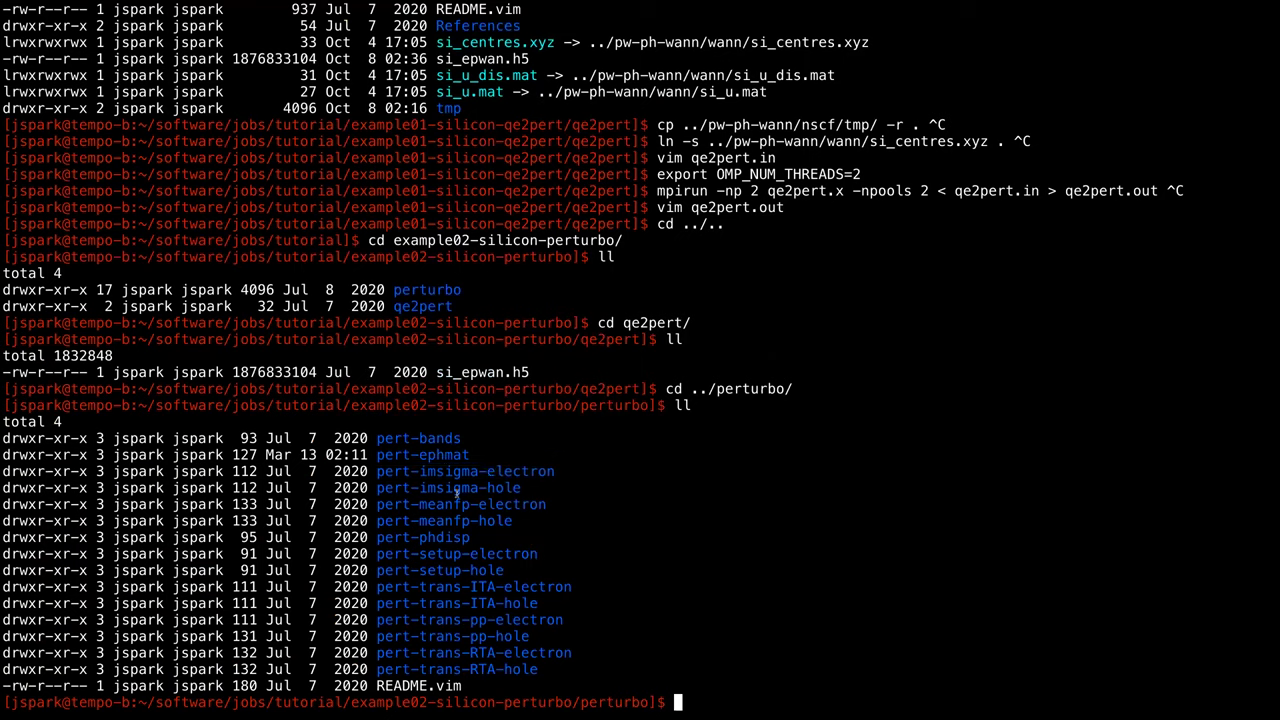
pyautogui.doubleClick(457, 490)
pyautogui.doubleClick(453, 505)
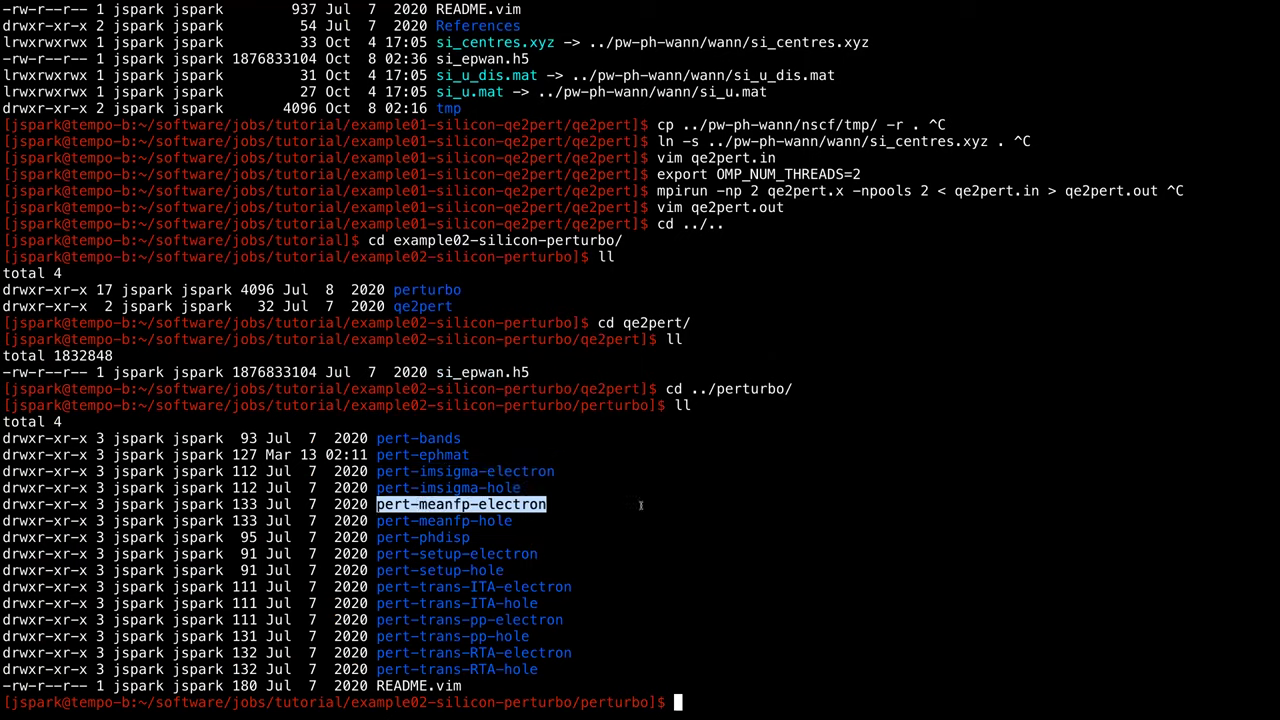
pyautogui.doubleClick(508, 521)
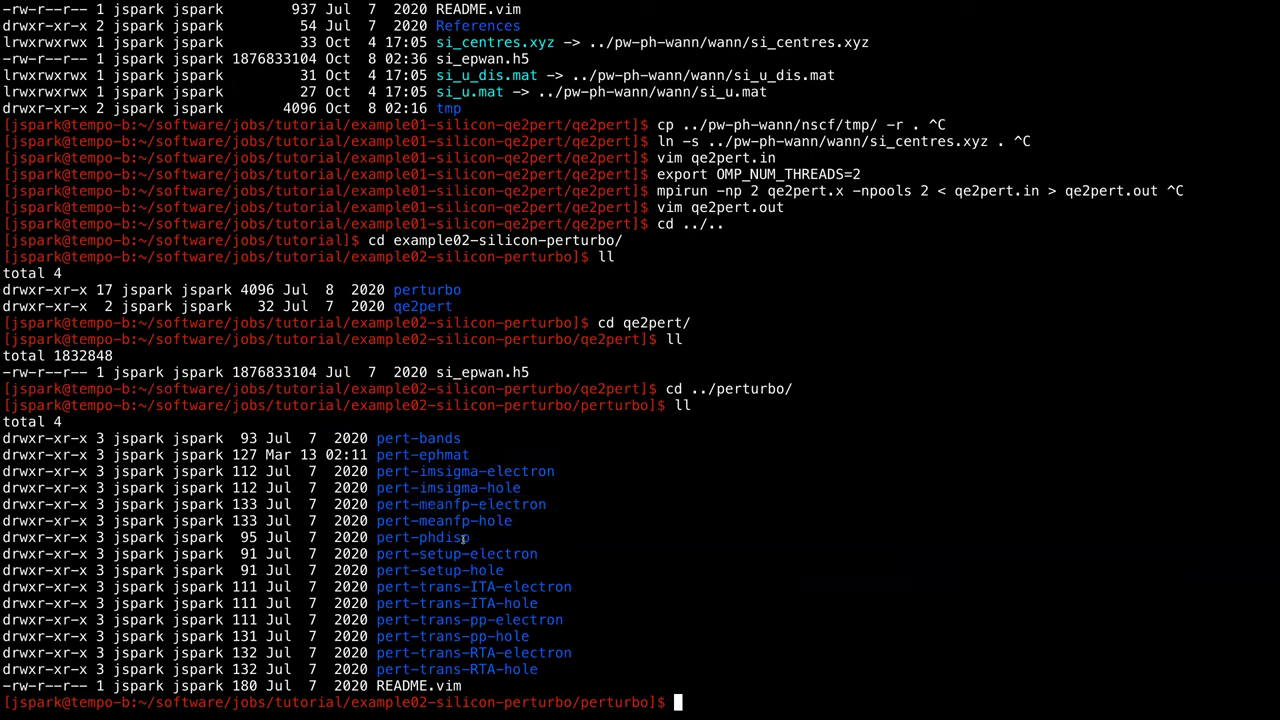
pyautogui.doubleClick(465, 538)
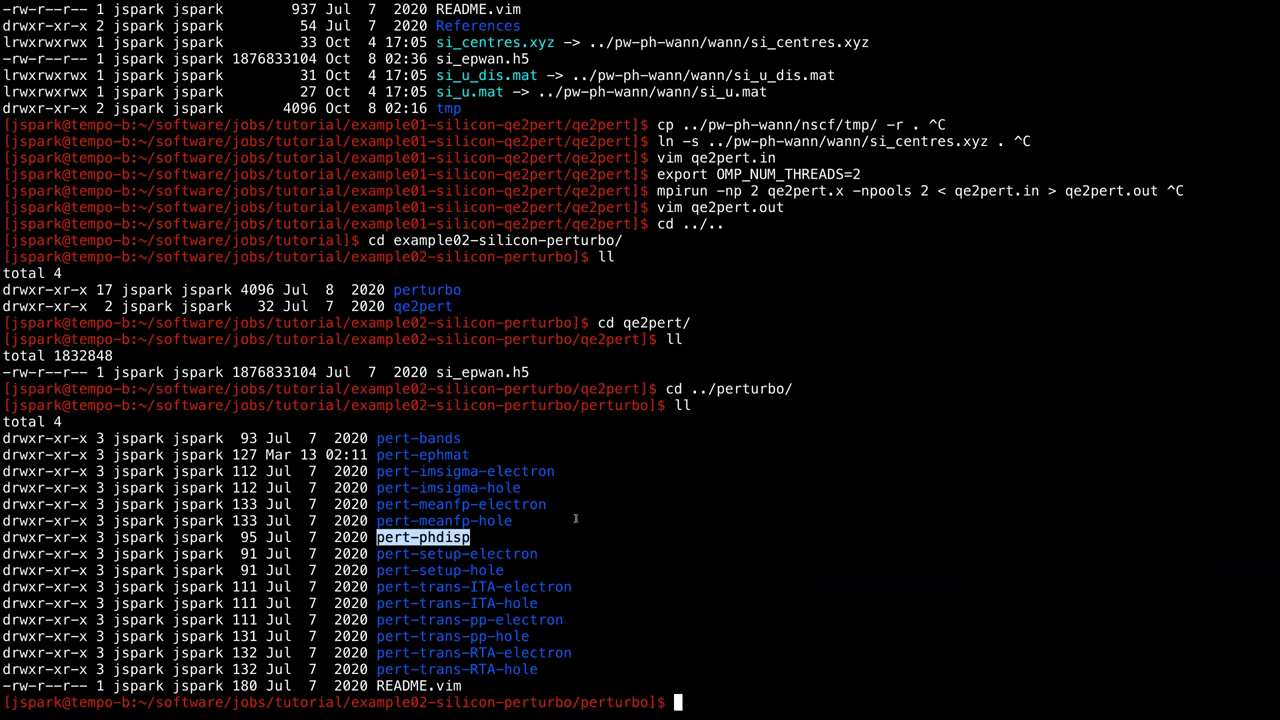
pyautogui.doubleClick(494, 553)
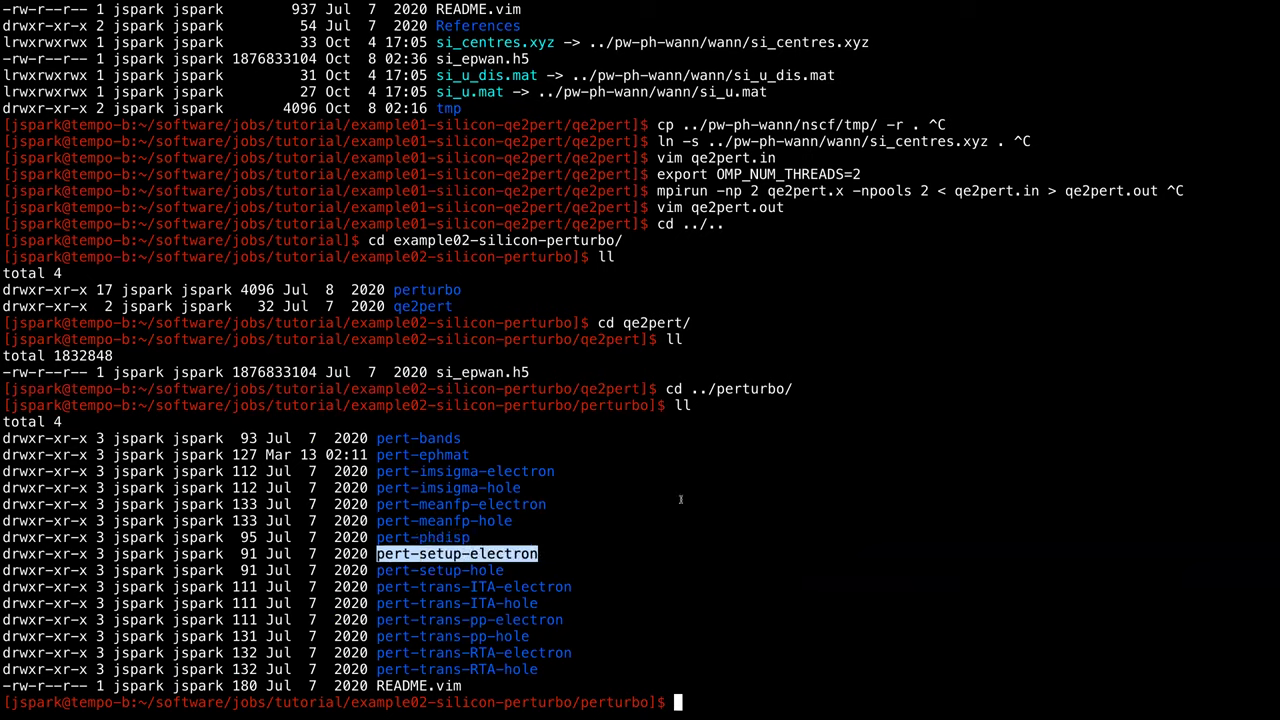
pyautogui.doubleClick(472, 568)
pyautogui.doubleClick(468, 588)
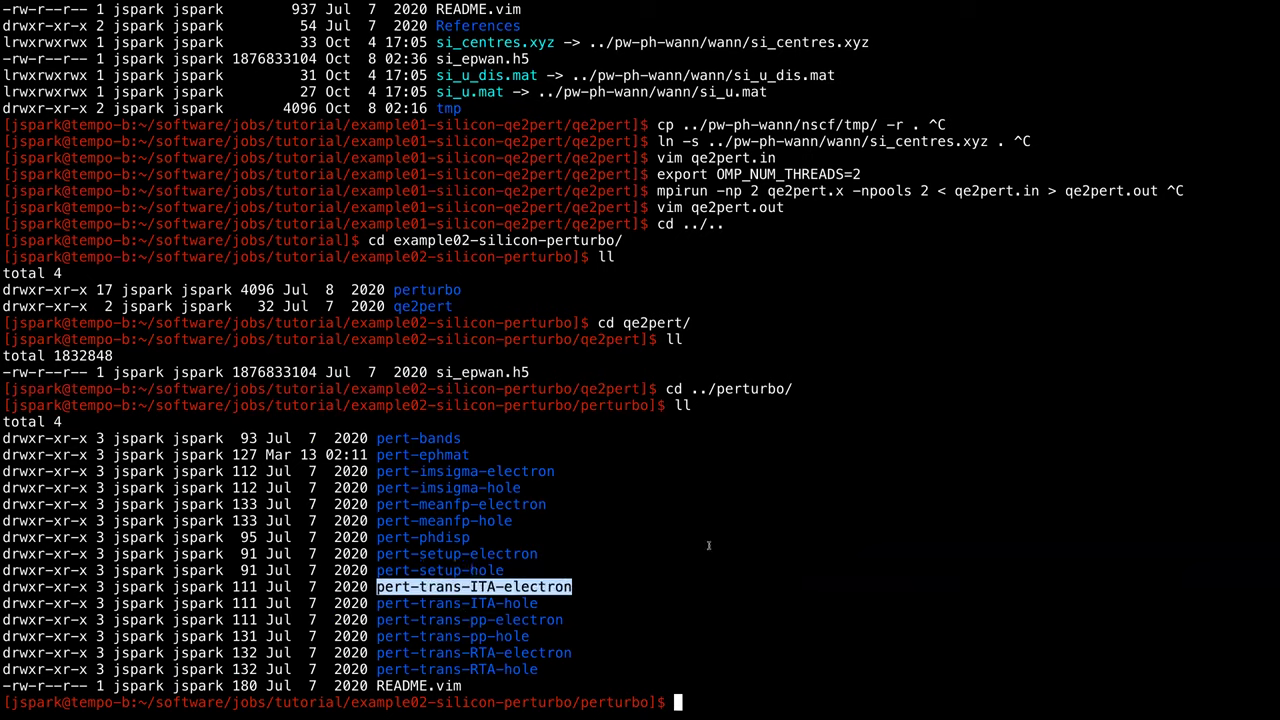
pyautogui.doubleClick(510, 604)
pyautogui.doubleClick(494, 620)
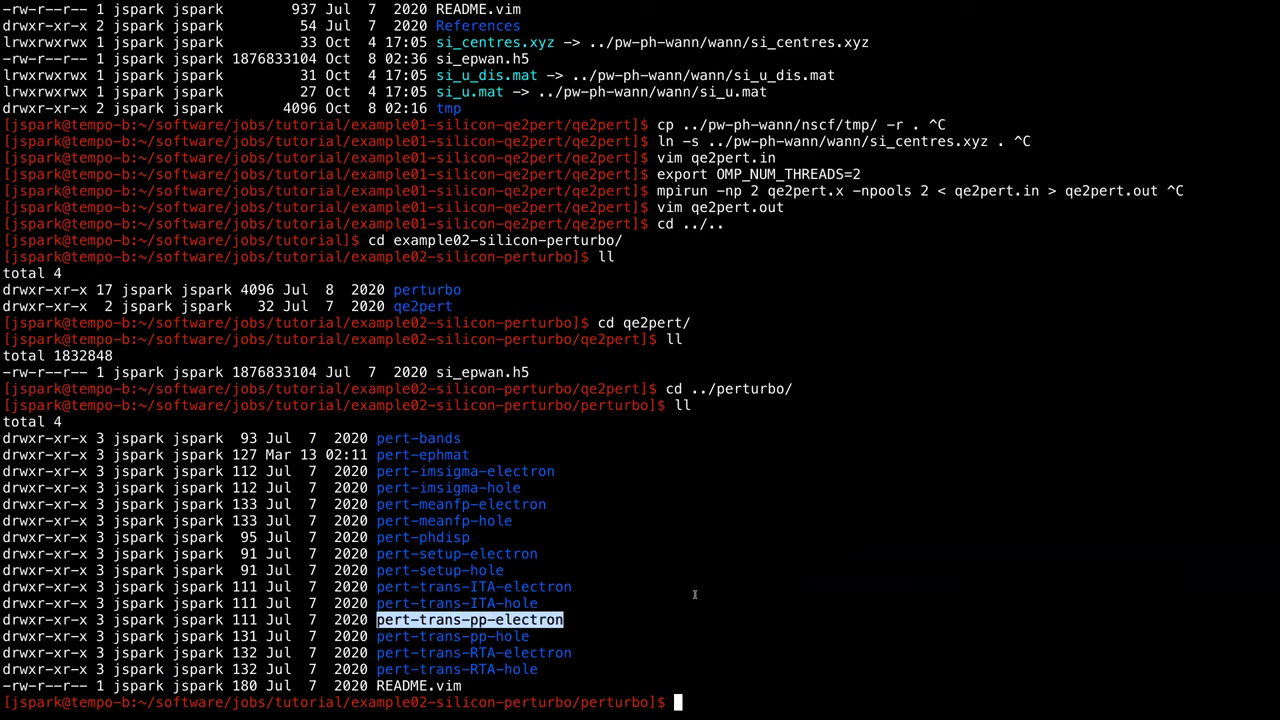
pyautogui.doubleClick(510, 638)
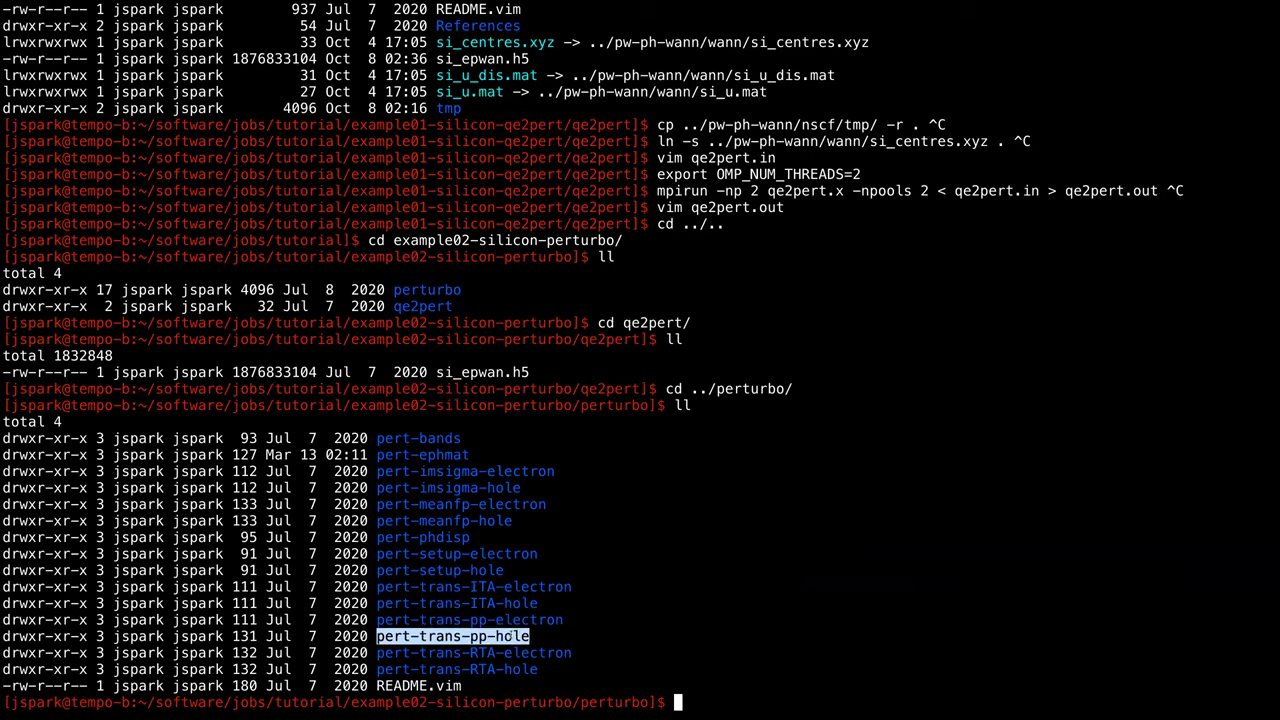
pyautogui.doubleClick(433, 652)
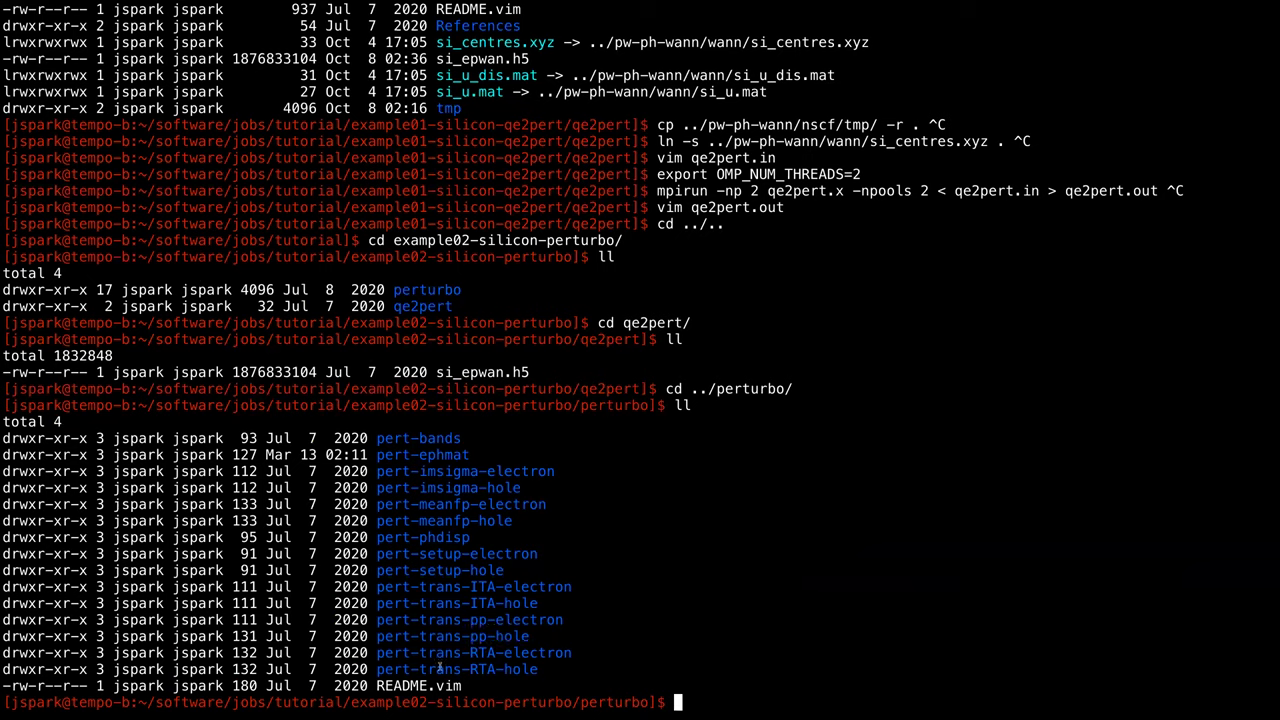
pyautogui.doubleClick(441, 669)
pyautogui.click(812, 530)
# Change into the pert-ephmat directory using its name copied from the listing, and list its files.
pyautogui.doubleClick(405, 456)
pyautogui.press('super+c')
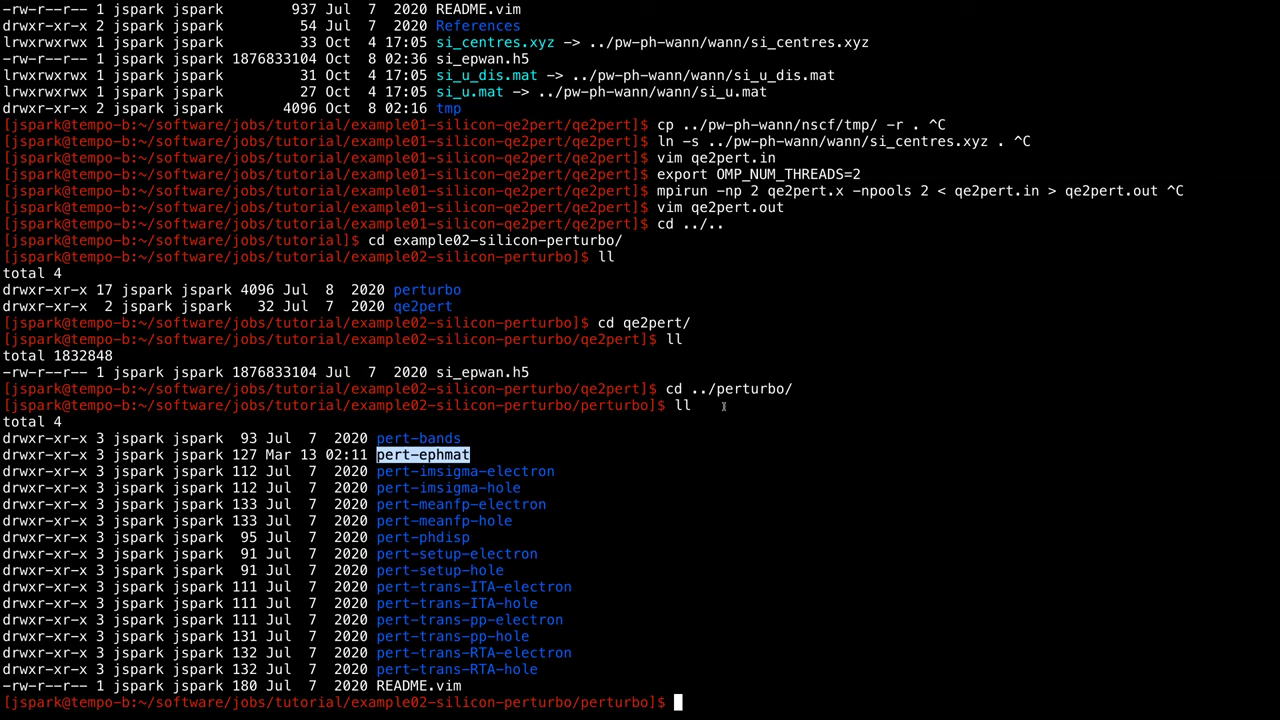
pyautogui.write('cd')
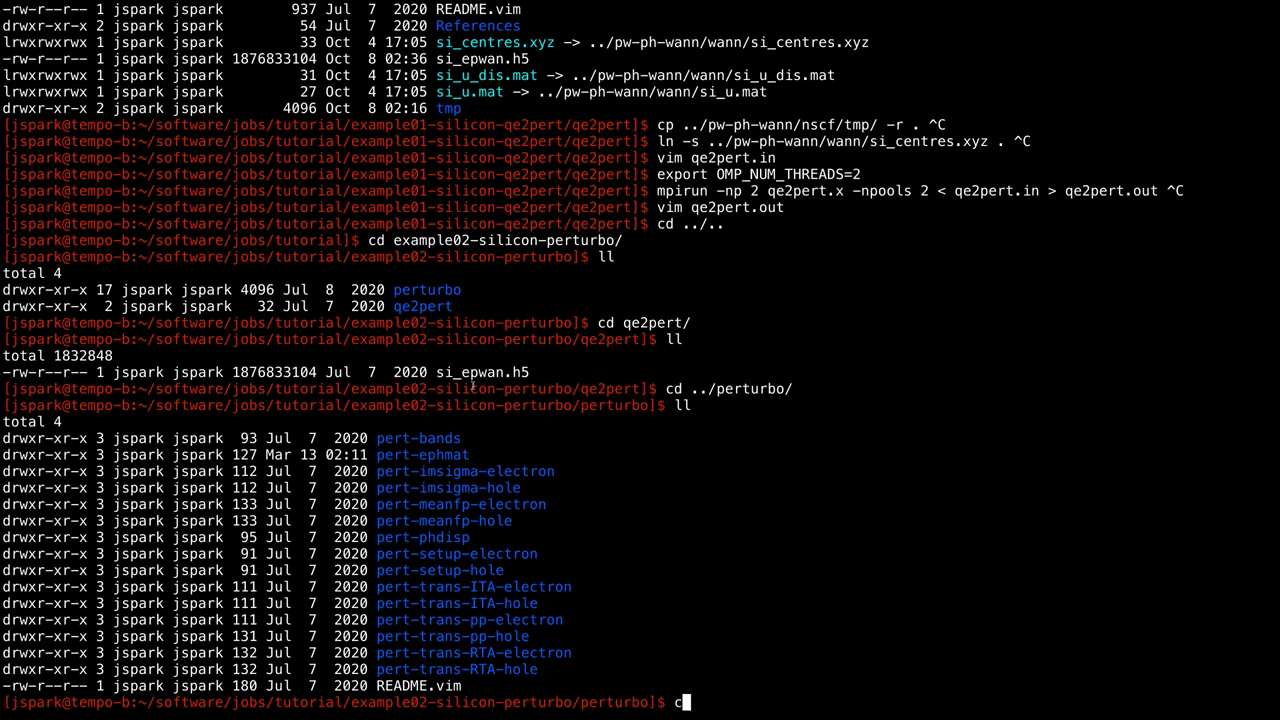
pyautogui.middleClick(873, 487)
pyautogui.press('Return')
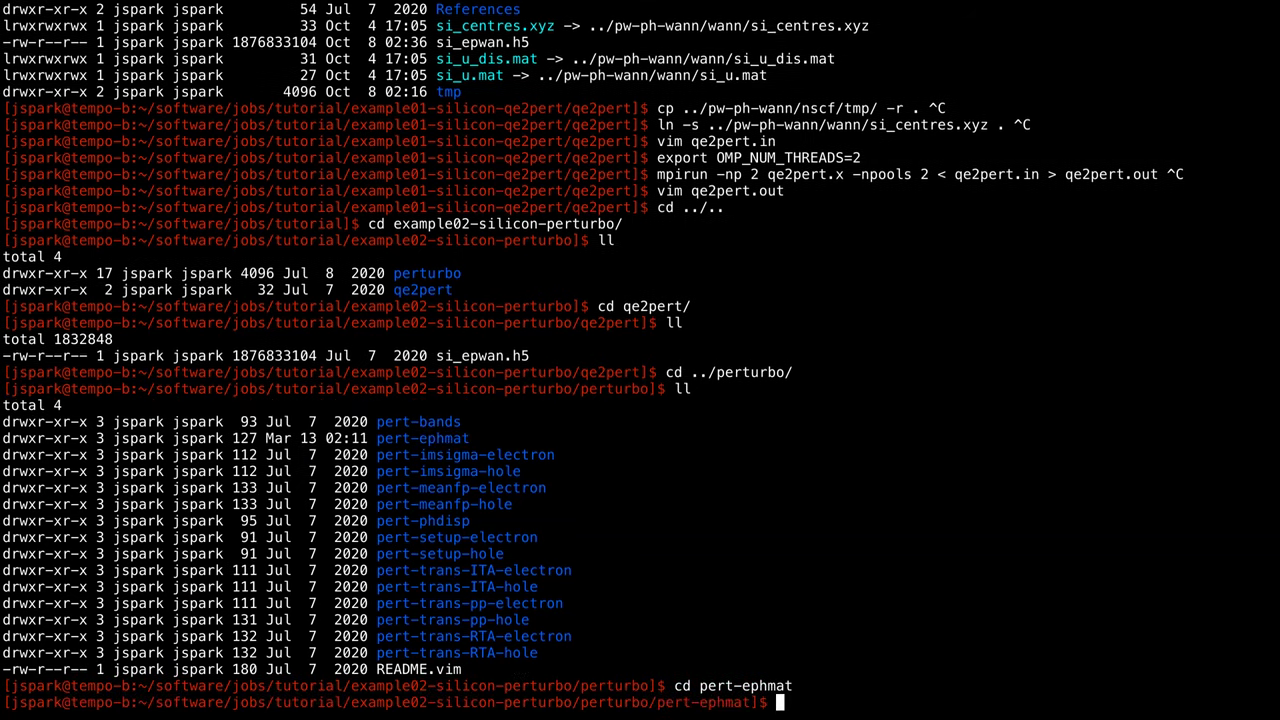
pyautogui.write('ll')
pyautogui.press('Return')
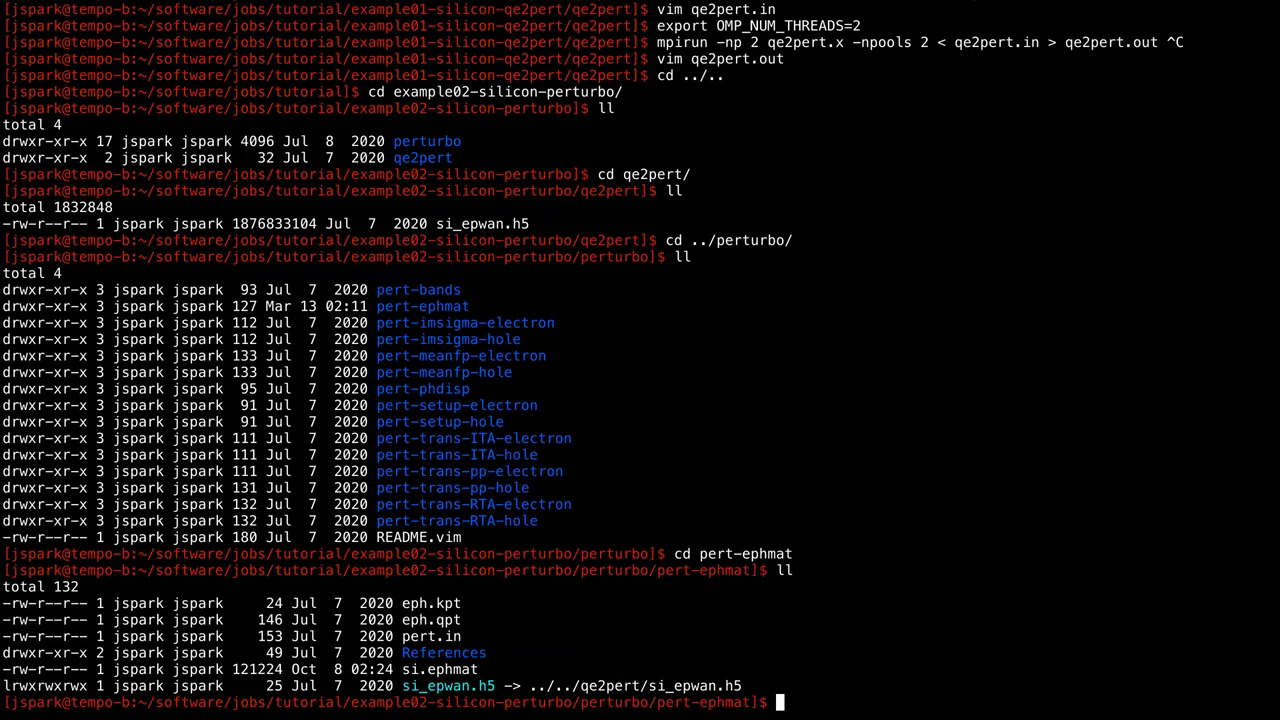
# Open pert.in in vim and highlight the calc_mode parameter, its value 'ephmat', and the fklist and fqlist parameters.
pyautogui.doubleClick(432, 636)
pyautogui.write('vim p')
pyautogui.press('Tab')
pyautogui.press('Return')
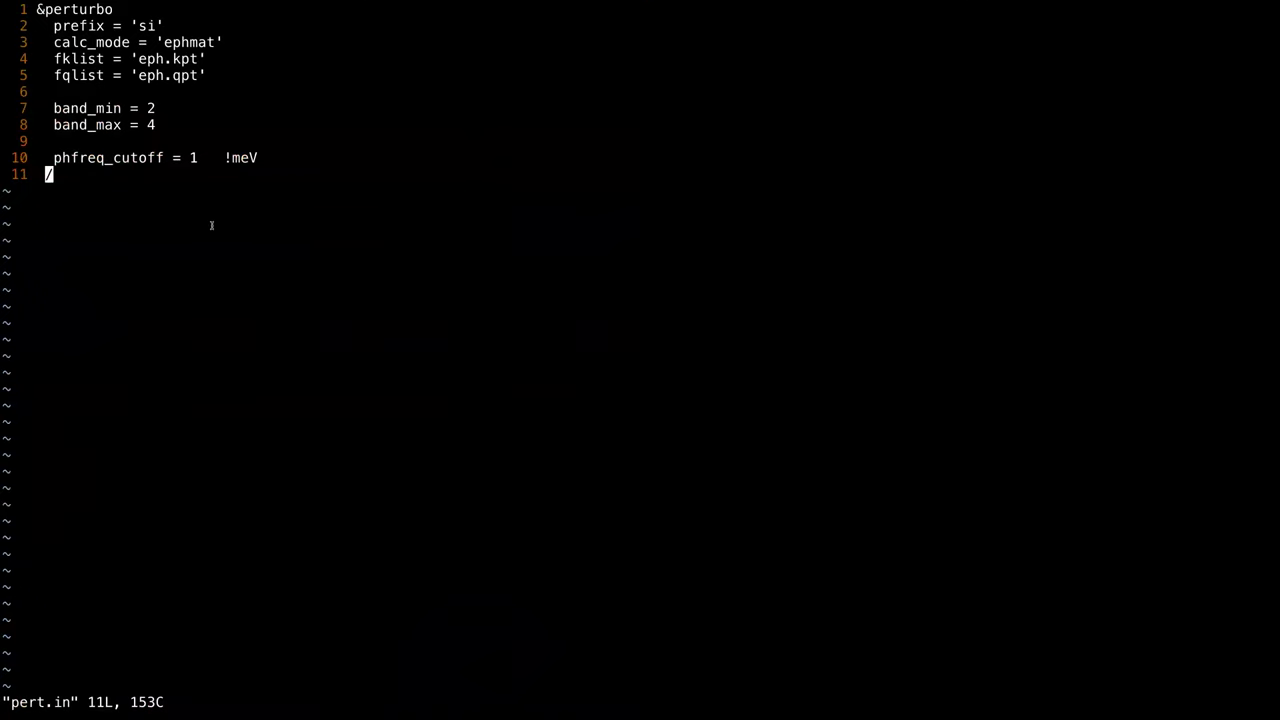
pyautogui.moveTo(52, 26); pyautogui.dragTo(130, 42)
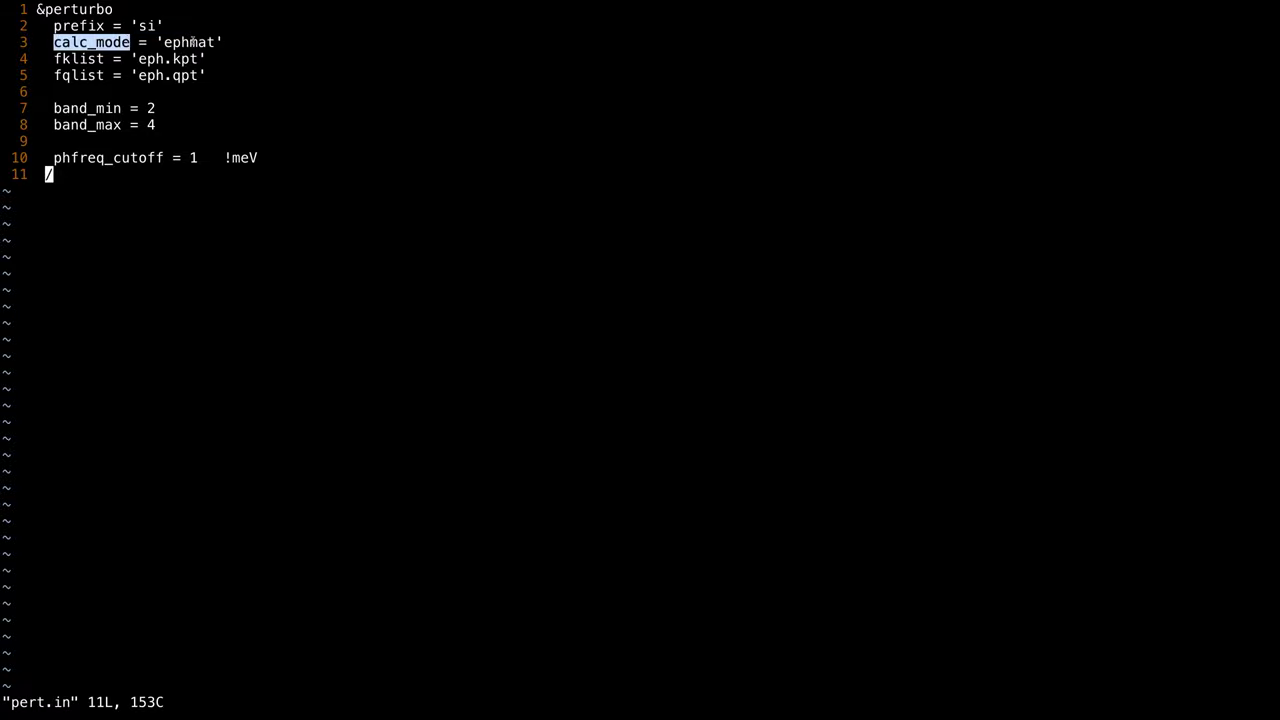
pyautogui.doubleClick(193, 42)
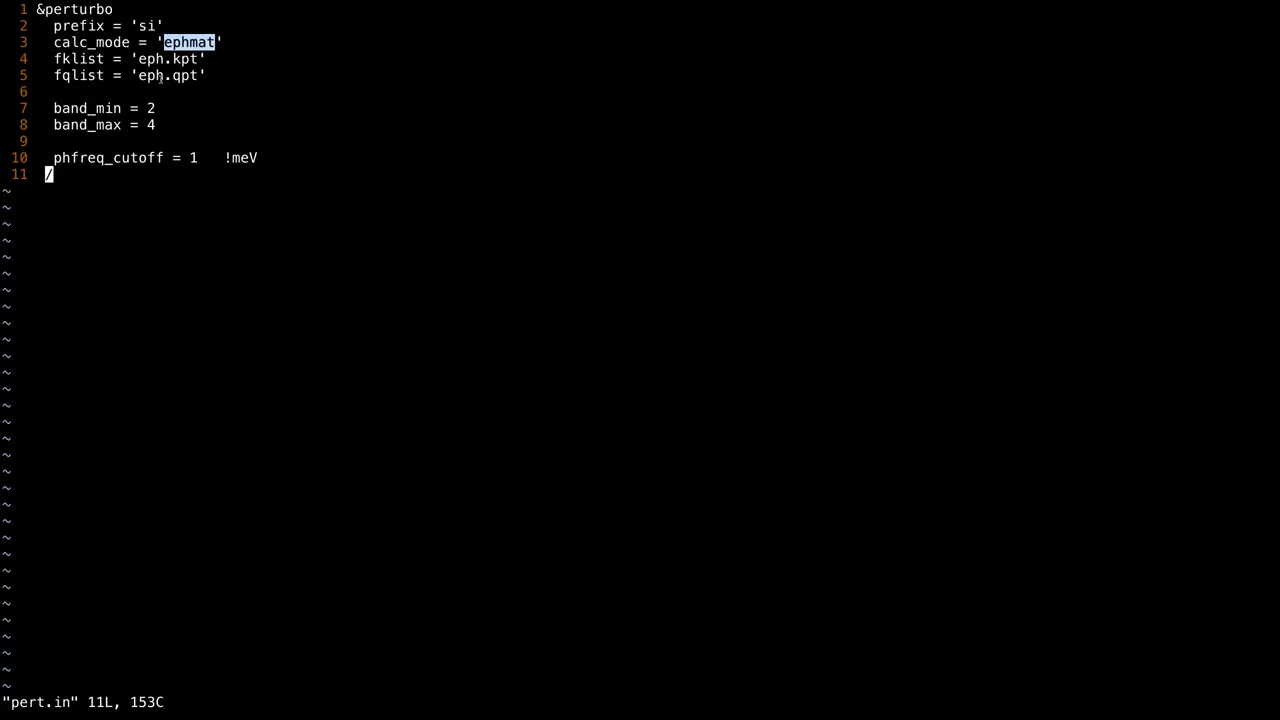
pyautogui.doubleClick(57, 58)
pyautogui.moveTo(56, 75); pyautogui.dragTo(104, 75)
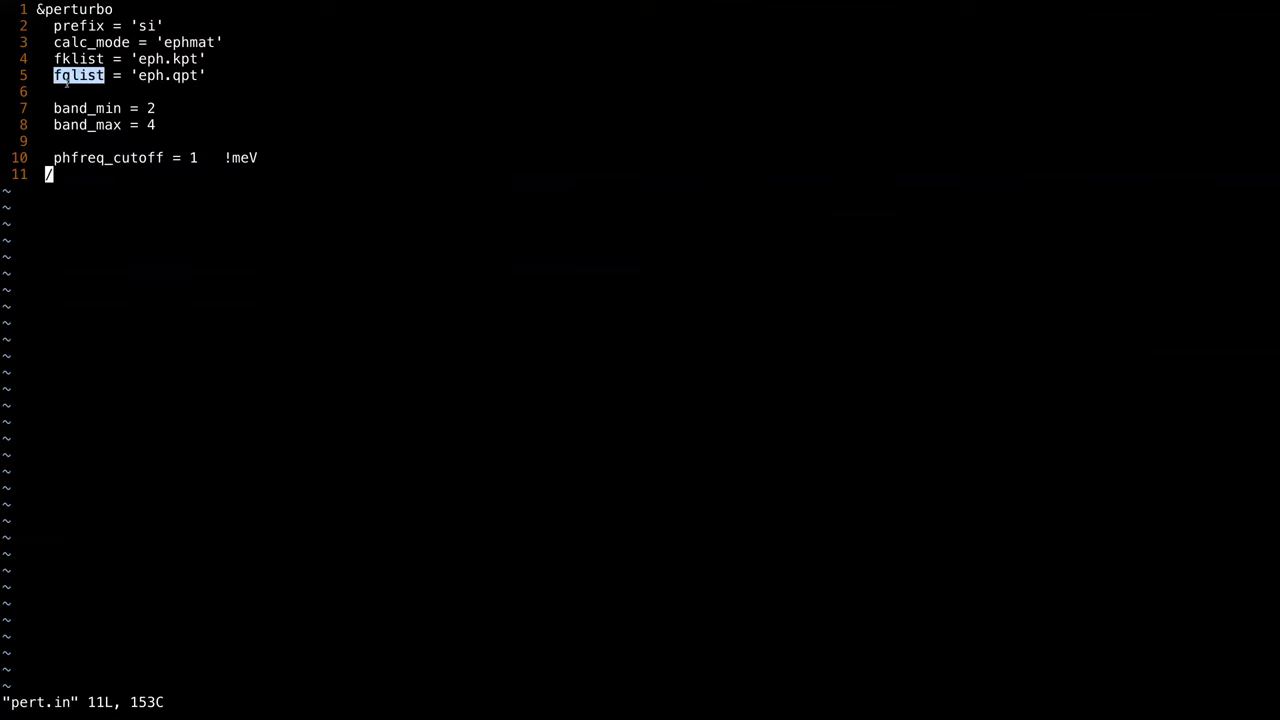
# Highlight the band_min, band_max and phfreq_cutoff parameters in pert.in and quit vim.
pyautogui.moveTo(56, 108); pyautogui.dragTo(122, 124)
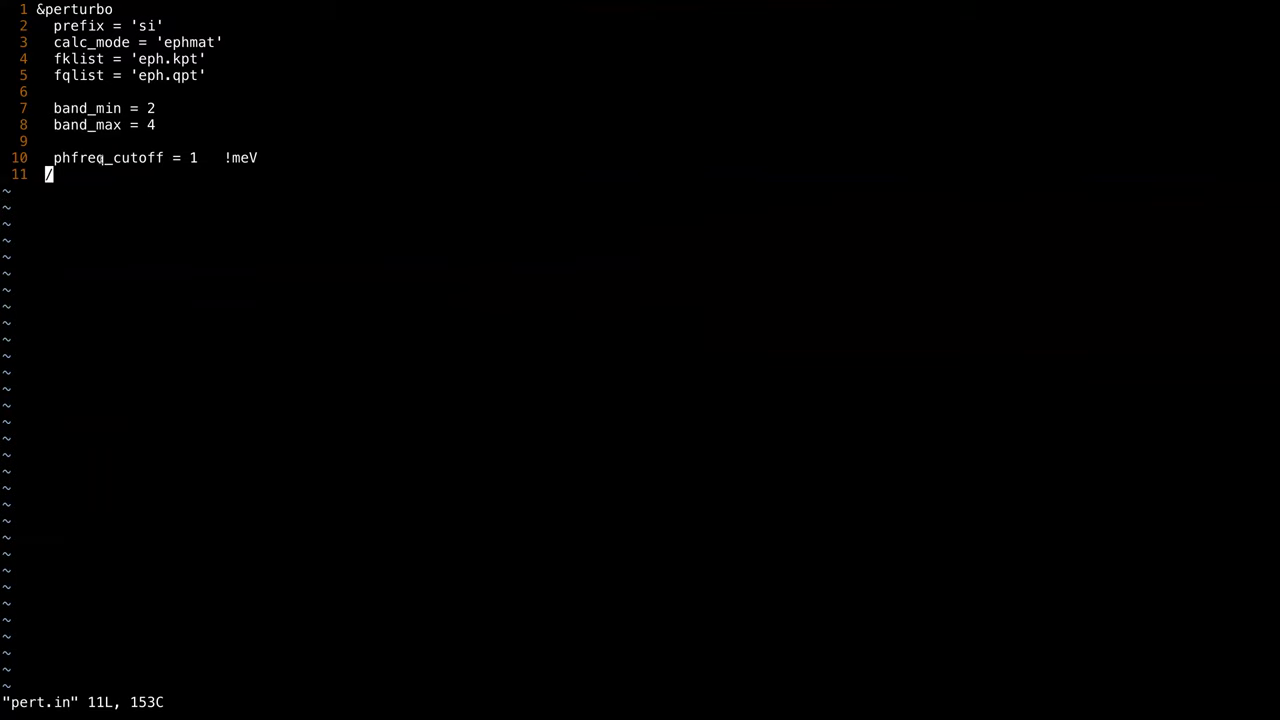
pyautogui.moveTo(53, 157); pyautogui.dragTo(164, 157)
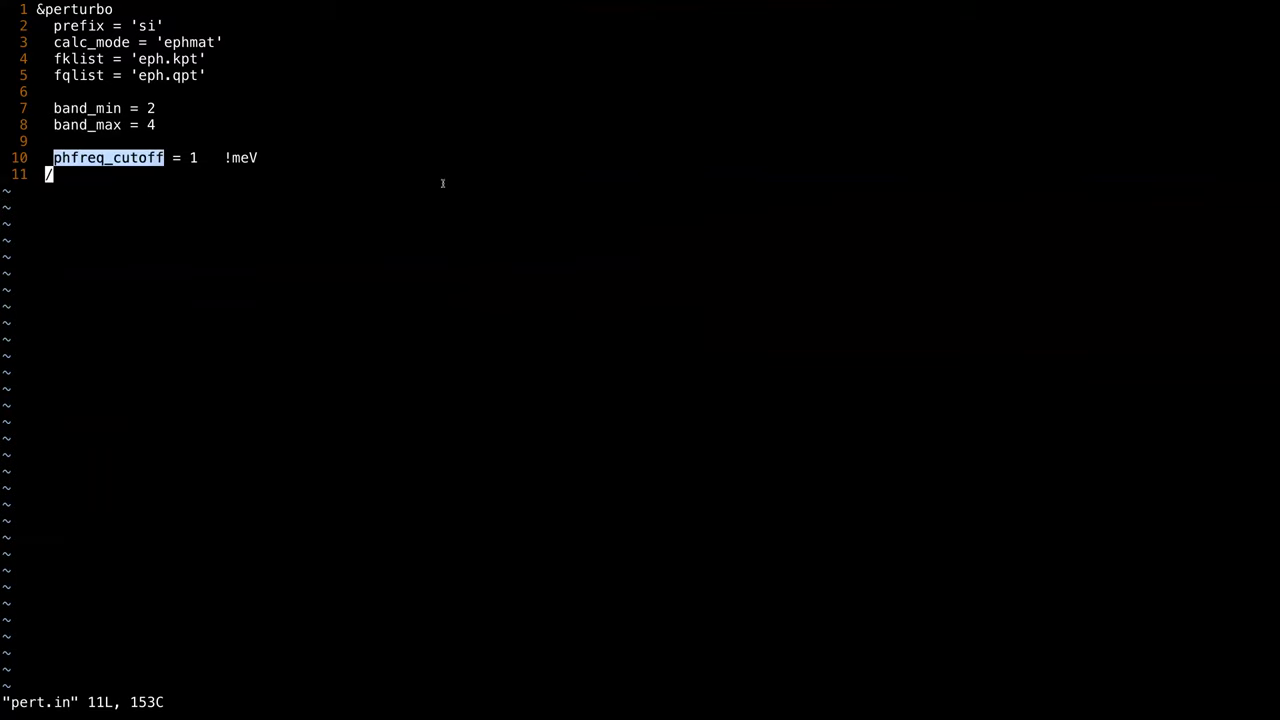
pyautogui.moveTo(269, 157); pyautogui.dragTo(220, 165)
pyautogui.click(220, 165)
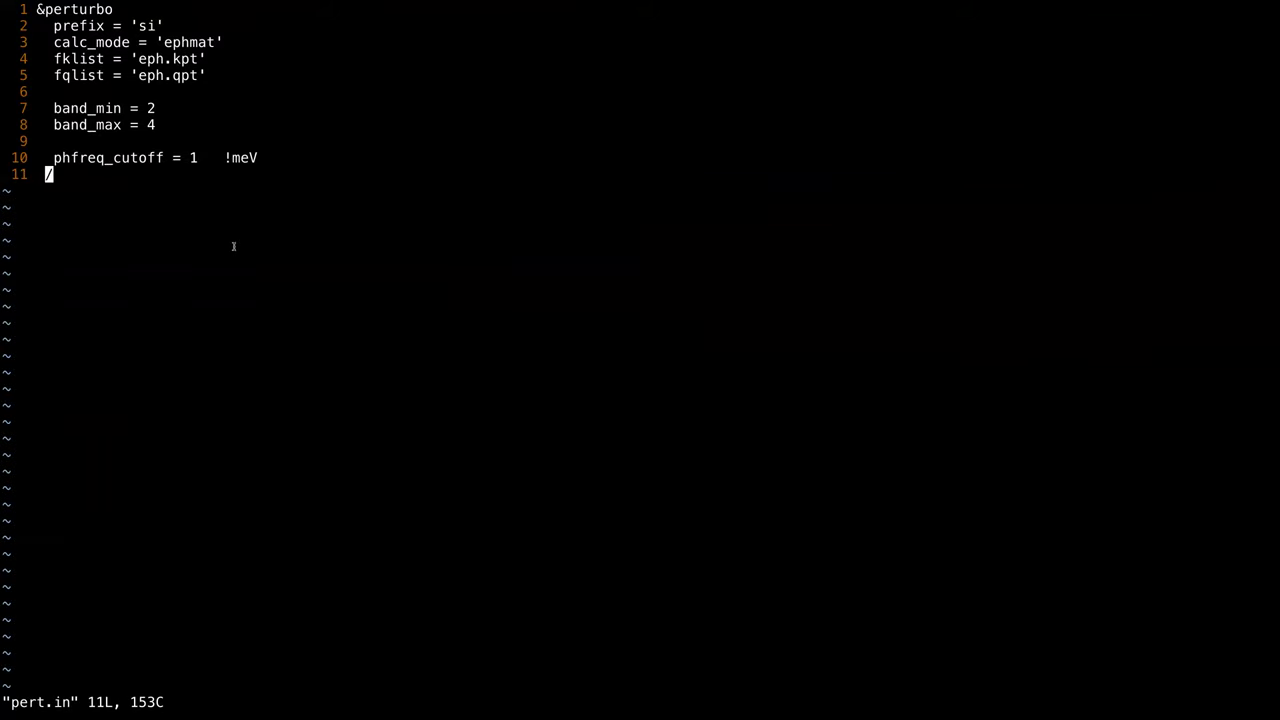
pyautogui.moveTo(503, 219); pyautogui.dragTo(504, 212)
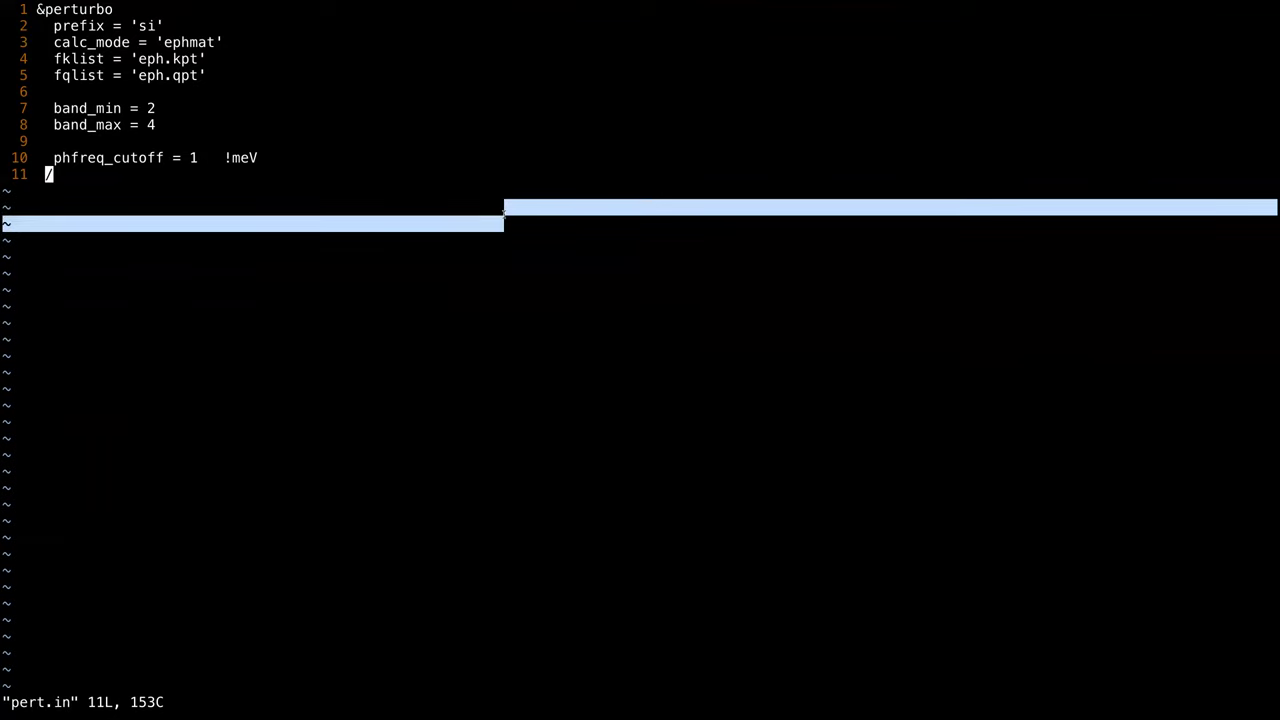
pyautogui.click(504, 212)
pyautogui.write(':q')
pyautogui.press('Return')
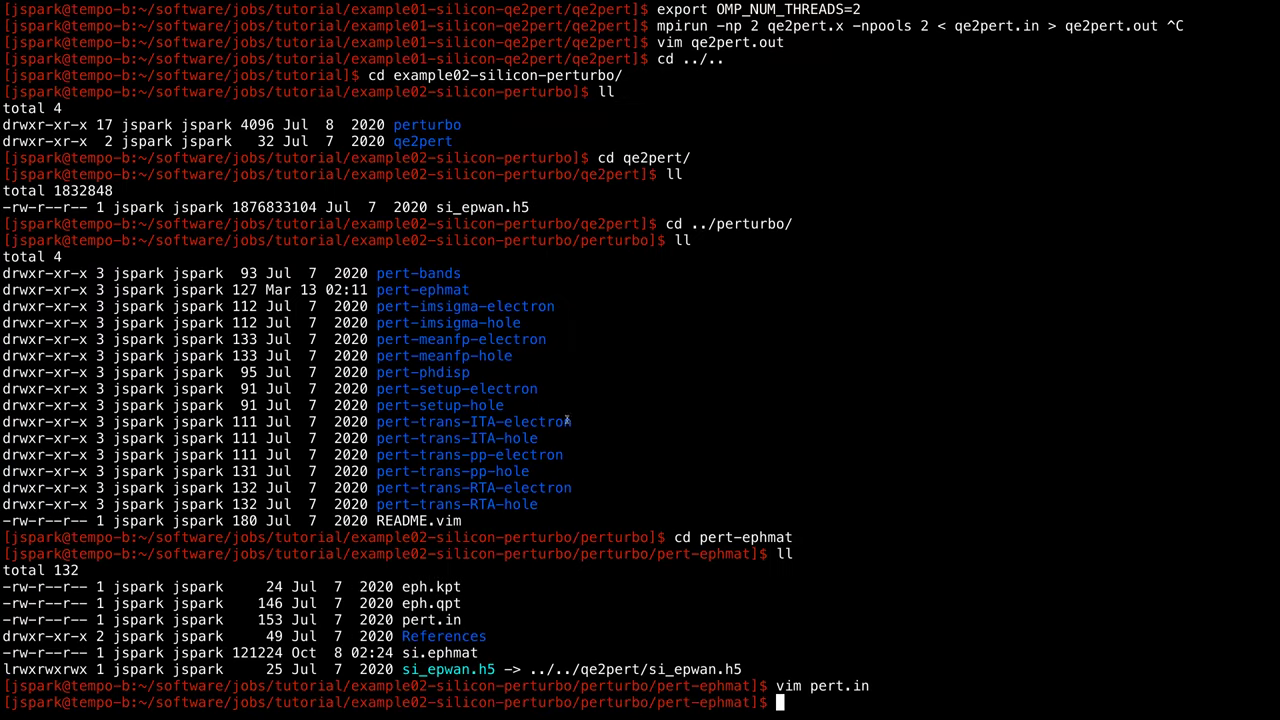
# Highlight the si_epwan.h5 link target in the listing and run export OMP_NUM_THREADS=2 from the command history.
pyautogui.moveTo(530, 669); pyautogui.dragTo(744, 669)
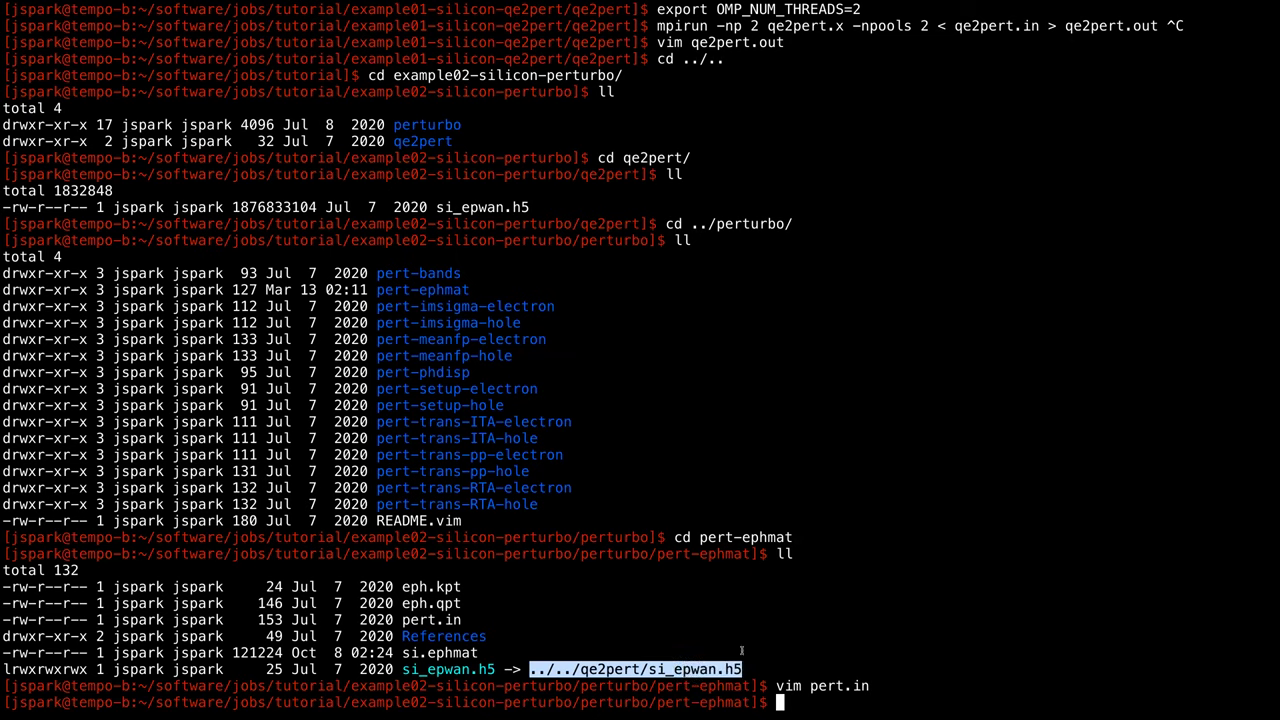
pyautogui.click(765, 671)
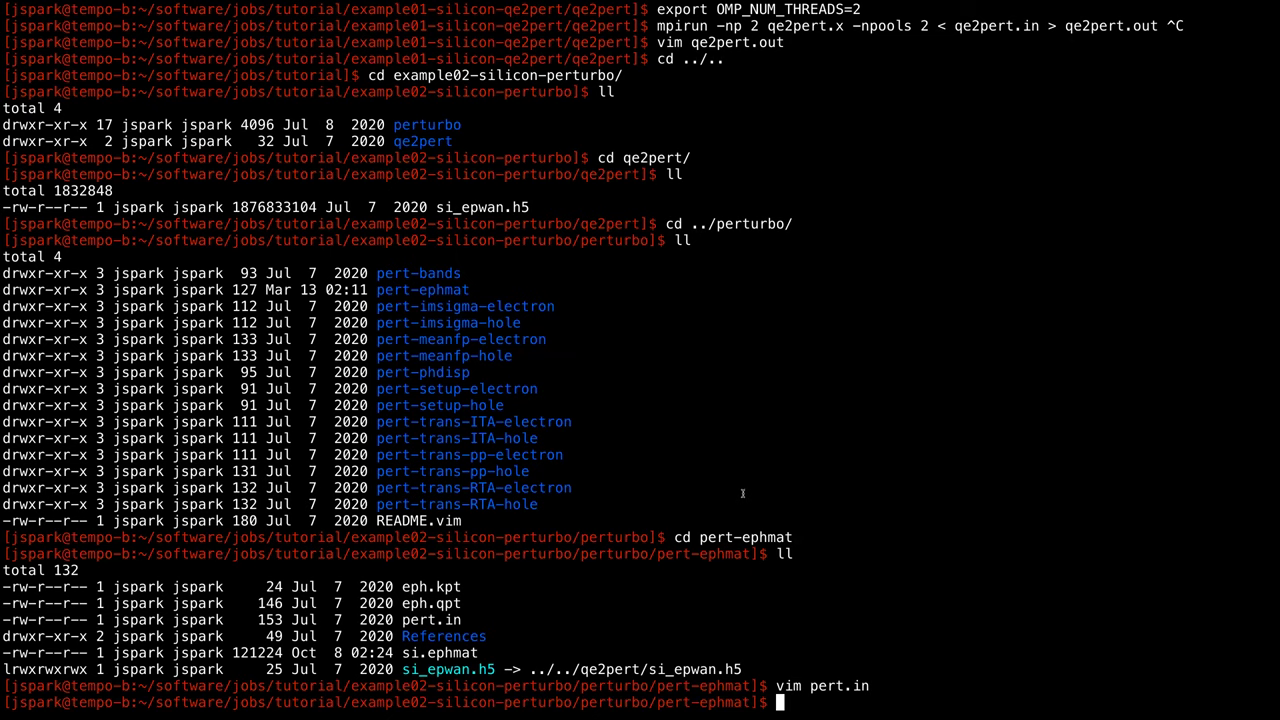
pyautogui.hotkey('ctrl', 'r')
pyautogui.write('expor')
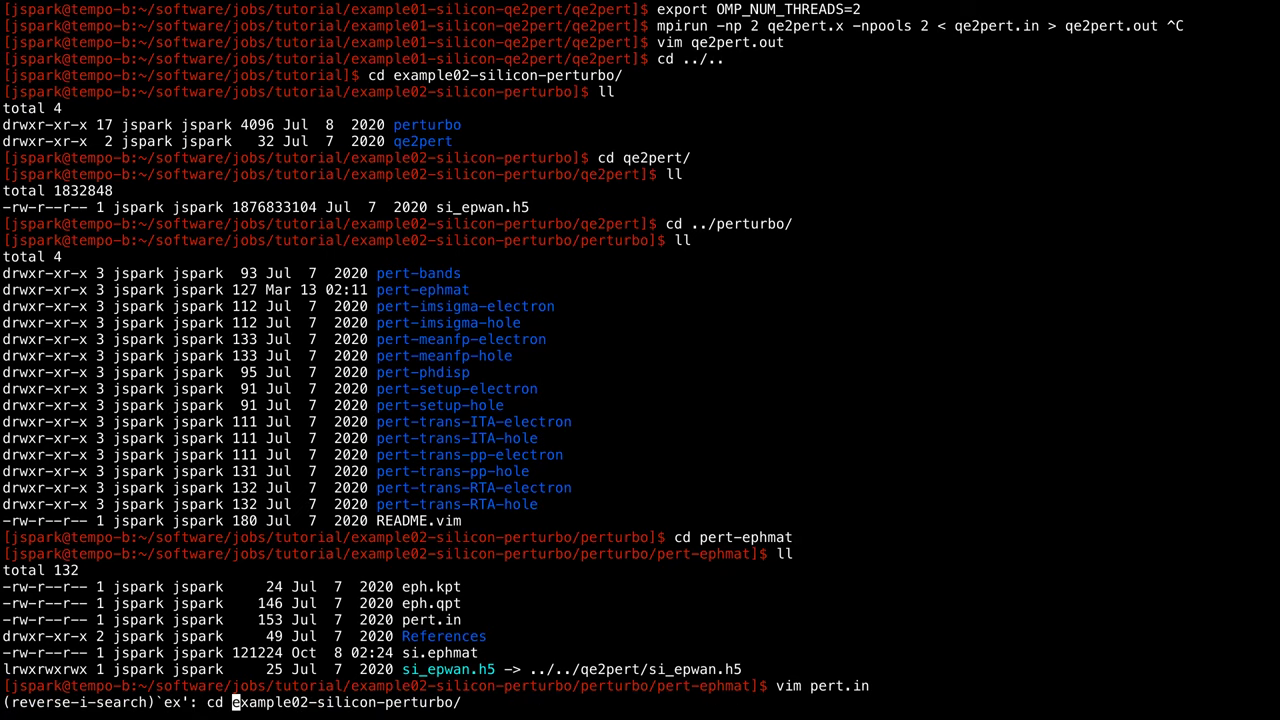
pyautogui.press('Return')
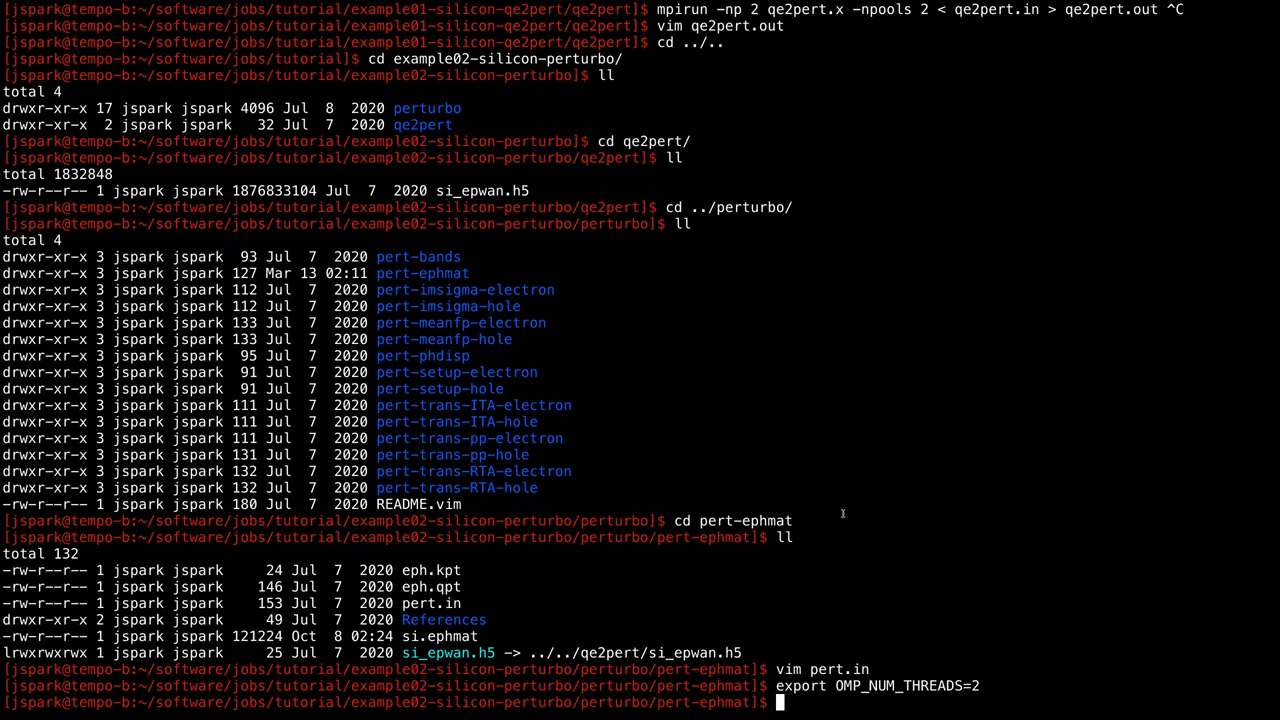
pyautogui.hotkey('ctrl', 'r')
pyautogui.write('mpirun')
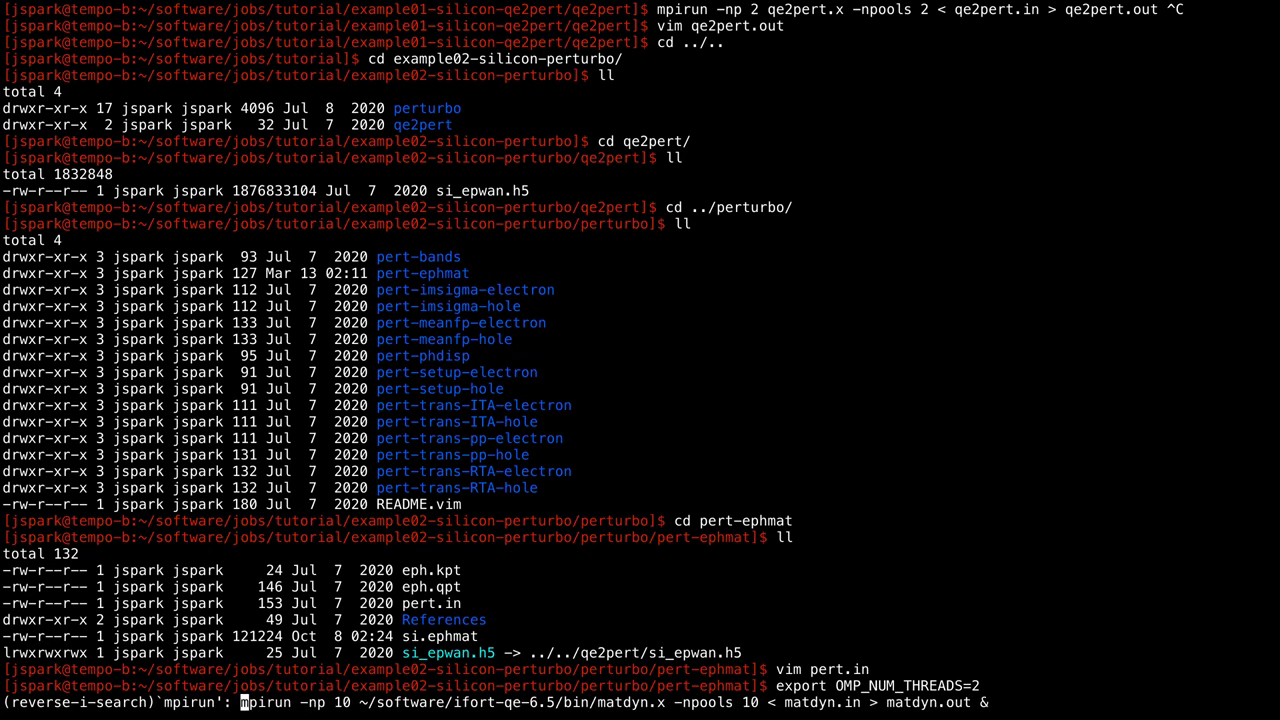
pyautogui.hotkey('ctrl', 'c')
# List the files of the pert-ephmat directory again.
pyautogui.write('ll')
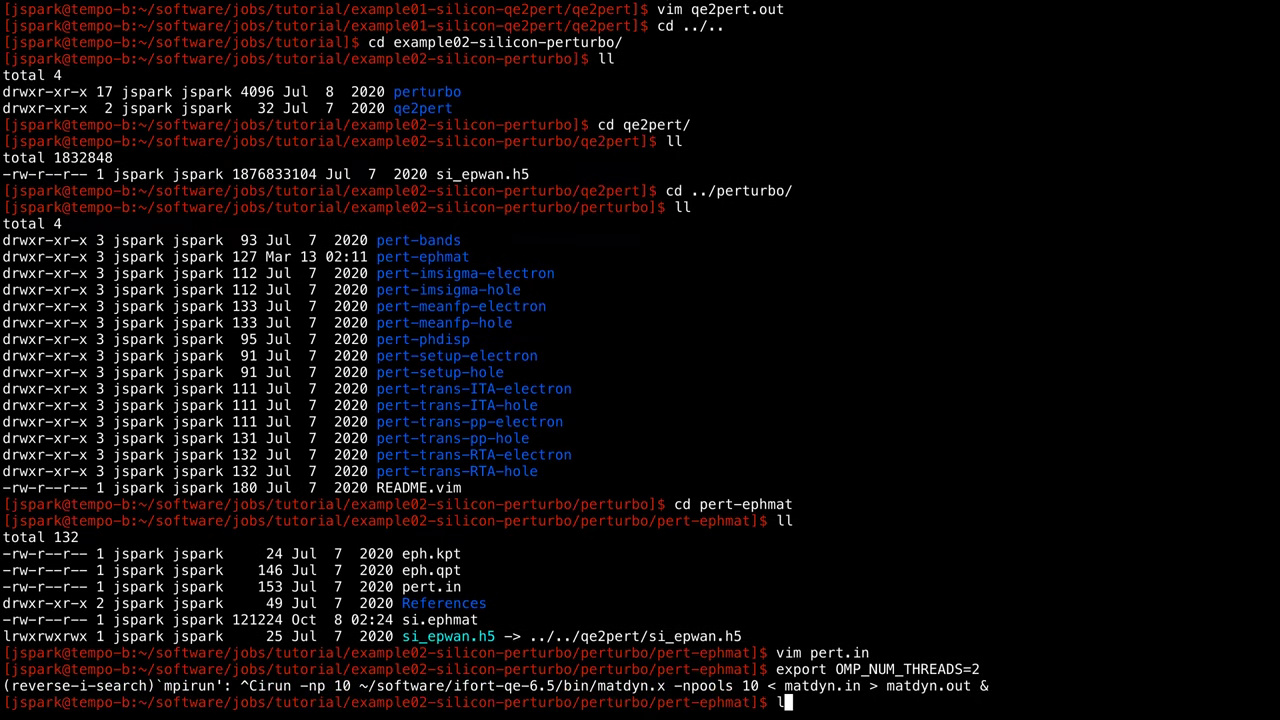
pyautogui.press('Return')
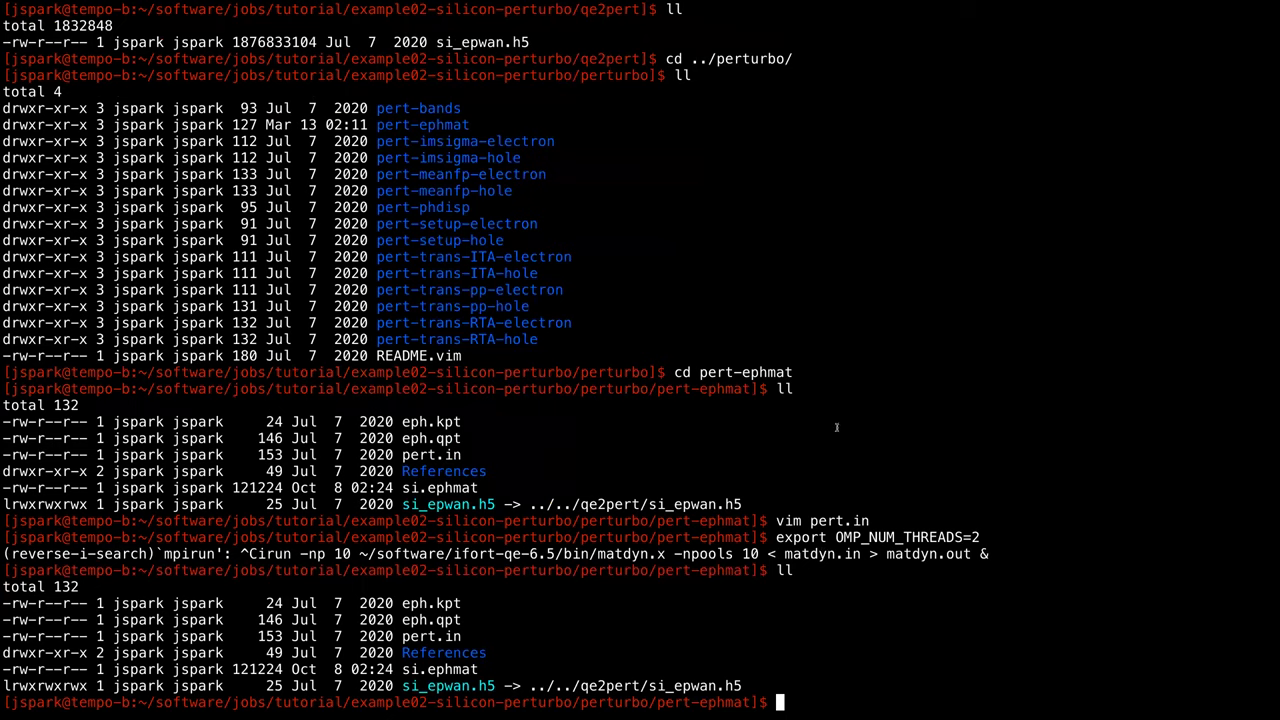
pyautogui.write('cd')
pyautogui.press('BackSpace')
pyautogui.press('BackSpace')
pyautogui.write('mpiru')
pyautogui.press('BackSpace')
pyautogui.press('BackSpace')
pyautogui.press('BackSpace')
pyautogui.press('BackSpace')
pyautogui.press('BackSpace')
pyautogui.press('BackSpace')
# Write out the command mpirun -np 2 perturbo.x -npools 2 < pert.in > pert.out and abandon it without running it.
pyautogui.write('mpirun -np 2 ')
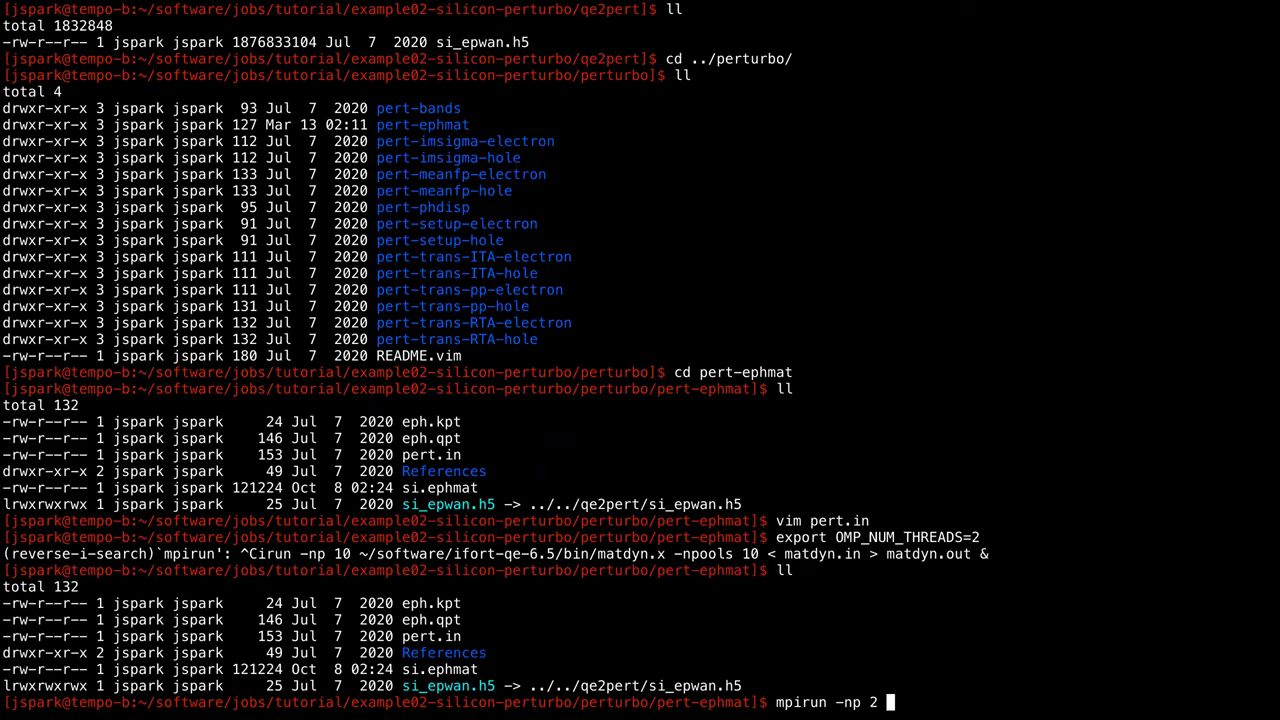
pyautogui.write('perturbo.x -n')
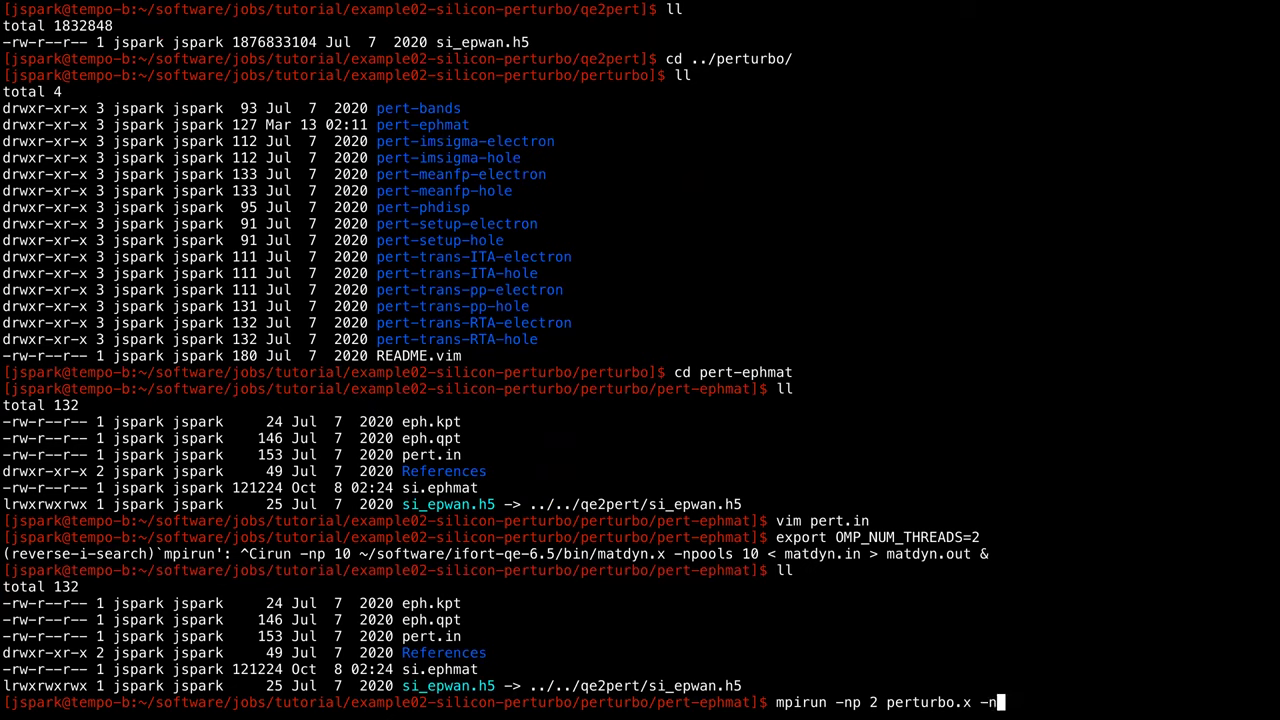
pyautogui.write('pools 2 < pert.i')
pyautogui.press('BackSpace')
pyautogui.write('in > pert.out')
pyautogui.hotkey('ctrl', 'c')
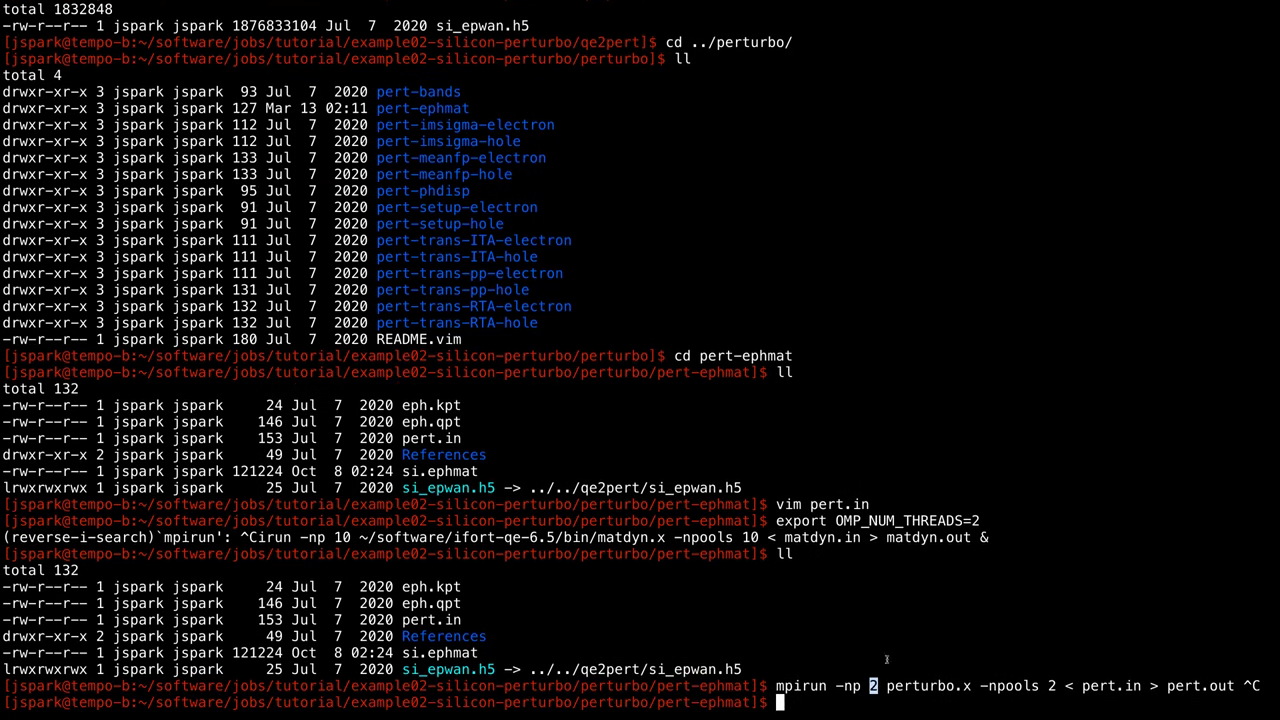
# Highlight the OMP_NUM_THREADS value and the si.ephmat file name, and open si.ephmat in vim.
pyautogui.doubleClick(975, 520)
pyautogui.click(860, 520)
pyautogui.moveTo(404, 651); pyautogui.dragTo(472, 652)
pyautogui.click(766, 554)
pyautogui.write('vim si.ephmat')
pyautogui.press('Return')
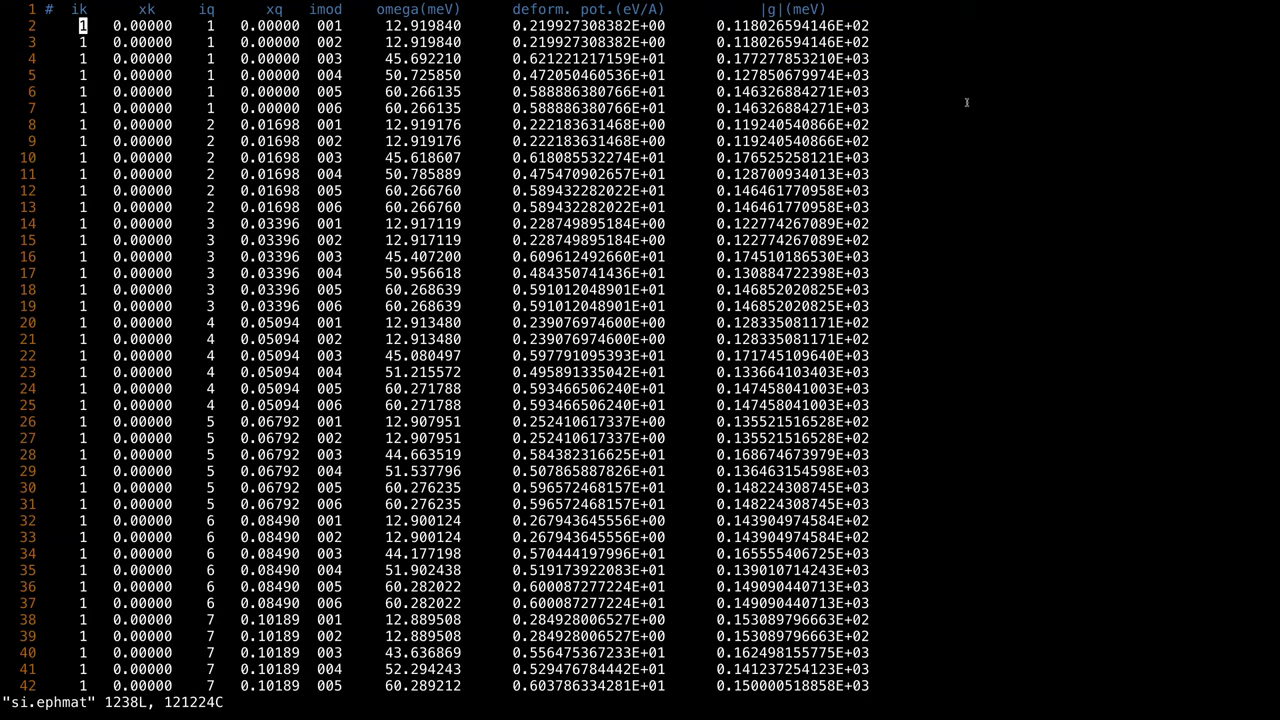
# Close si.ephmat, move up to the example's perturbo directory and list its contents.
pyautogui.write(':q')
pyautogui.press('Return')
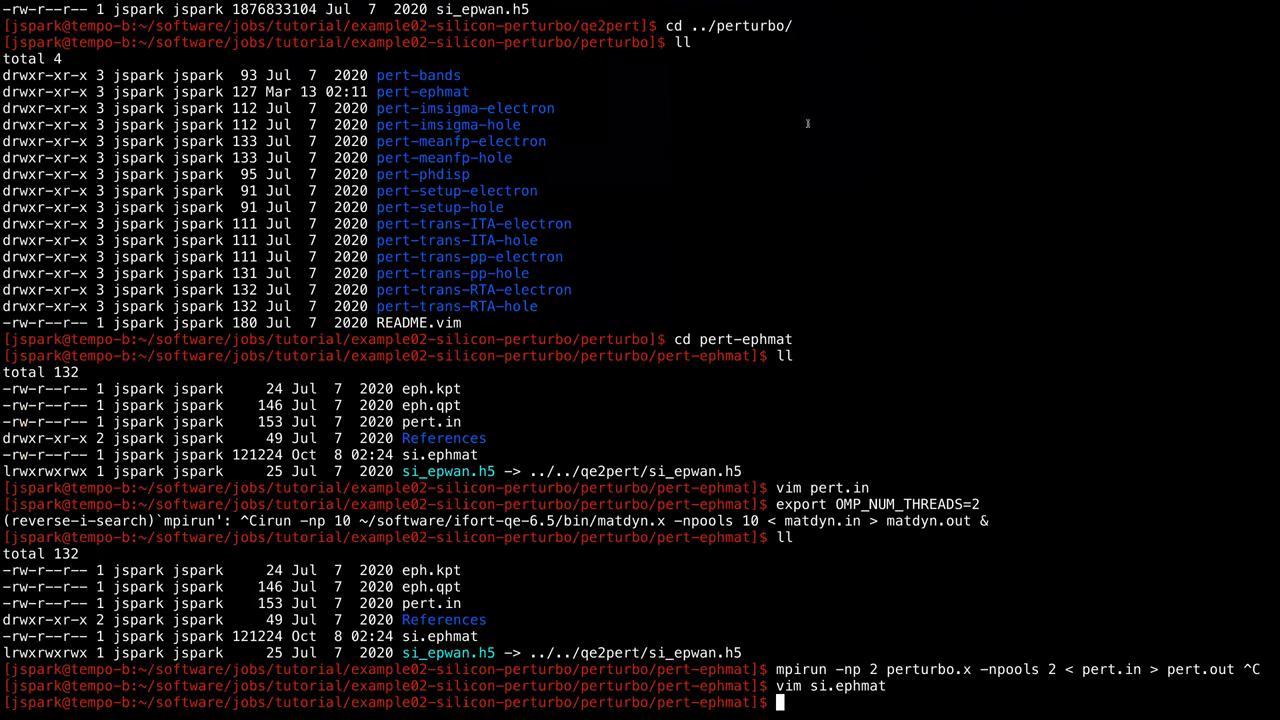
pyautogui.write('cd ../')
pyautogui.press('Return')
pyautogui.write('ll')
pyautogui.press('Return')
# Go up two levels to the tutorial directory and list the example folders.
pyautogui.write('cd ../../')
pyautogui.press('Return')
pyautogui.write('ll')
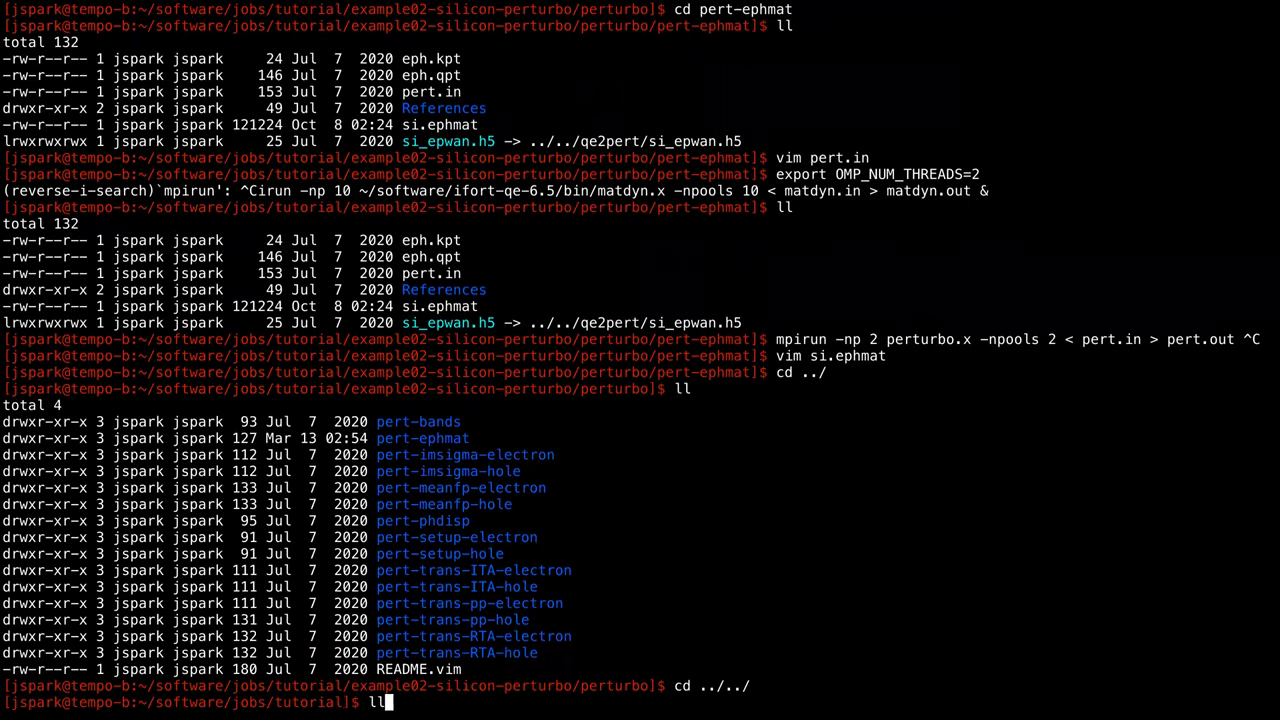
pyautogui.press('Return')
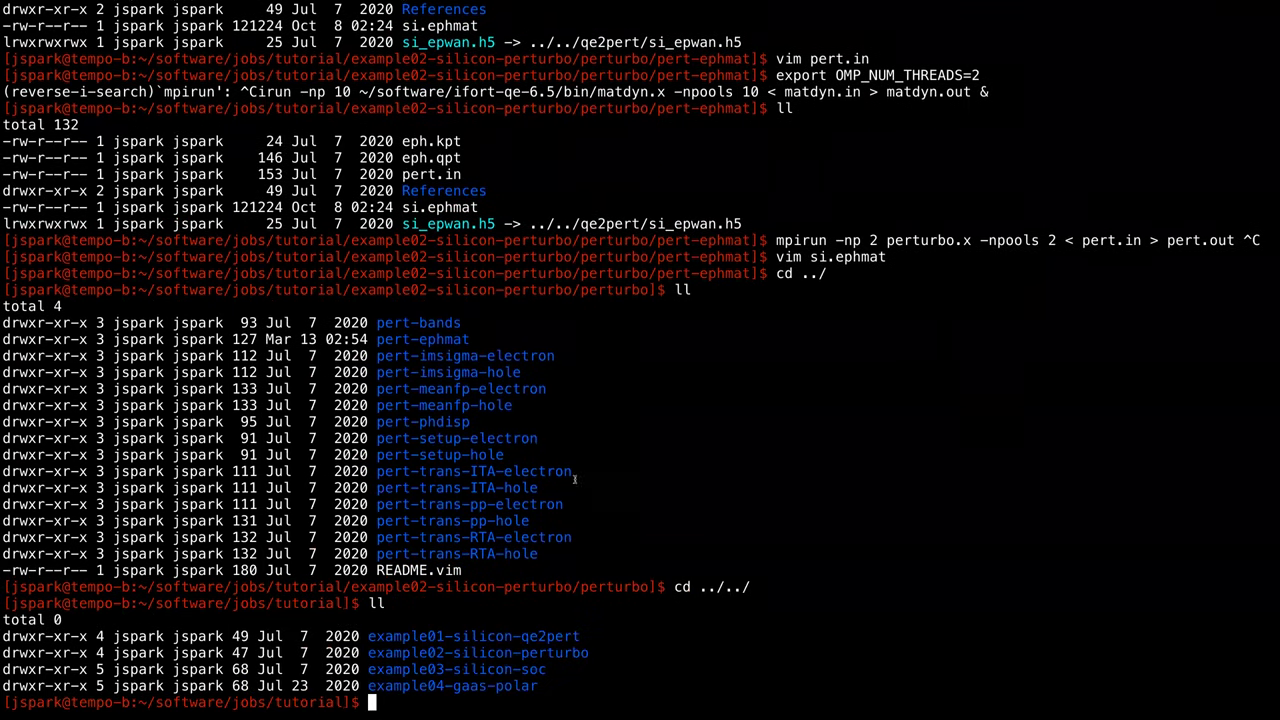
# Highlight the example03-silicon-soc entry, then change into that directory and list its contents.
pyautogui.doubleClick(562, 655)
pyautogui.click(562, 655)
pyautogui.doubleClick(480, 669)
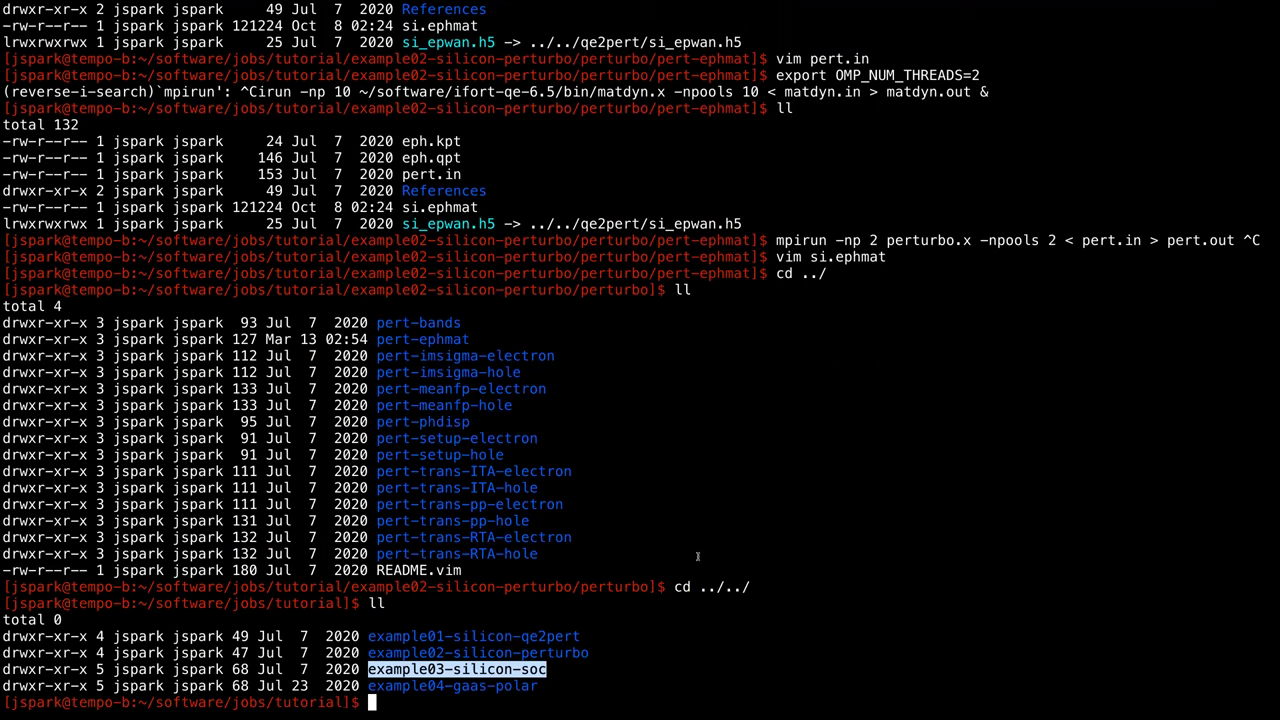
pyautogui.write('c')
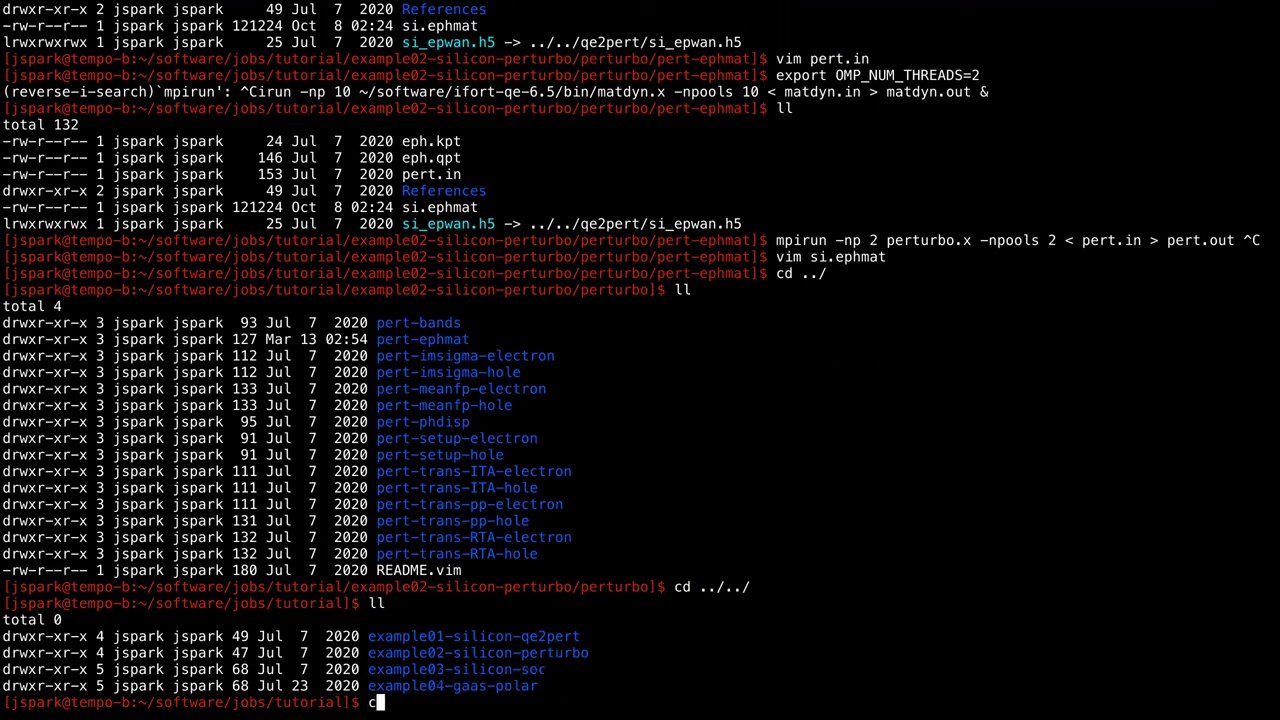
pyautogui.write('d example03')
pyautogui.press('Tab')
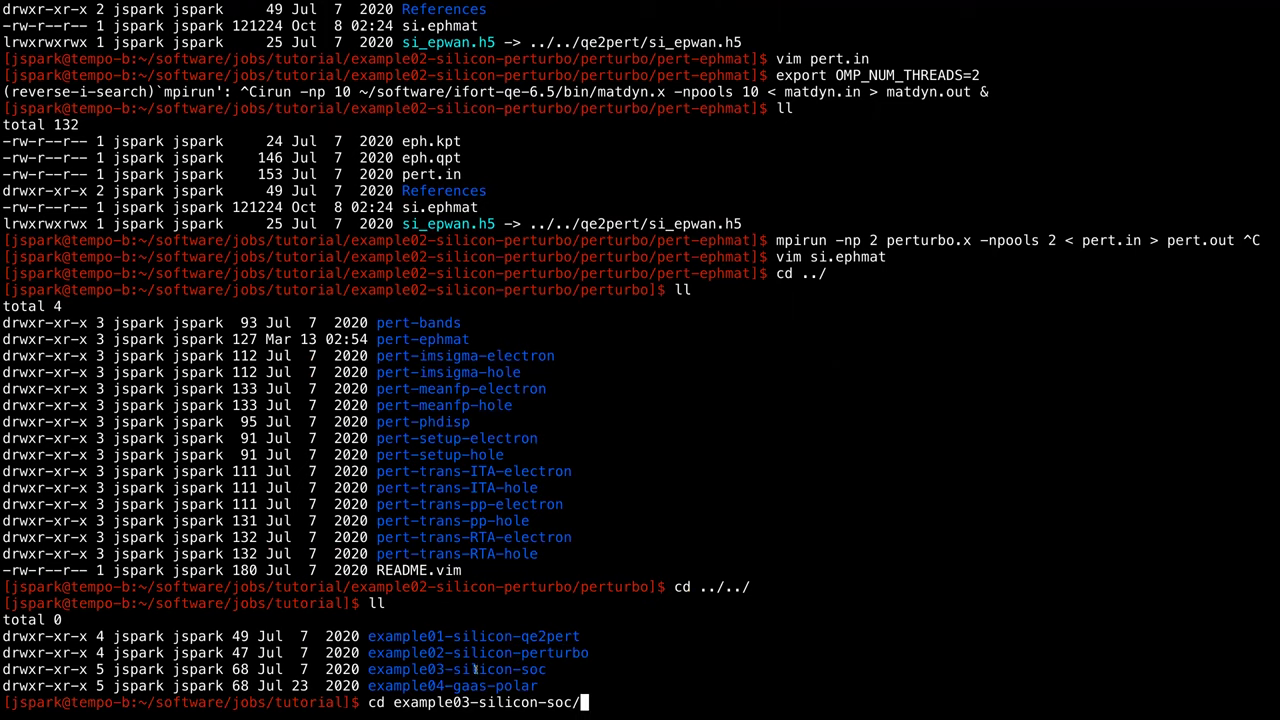
pyautogui.press('Return')
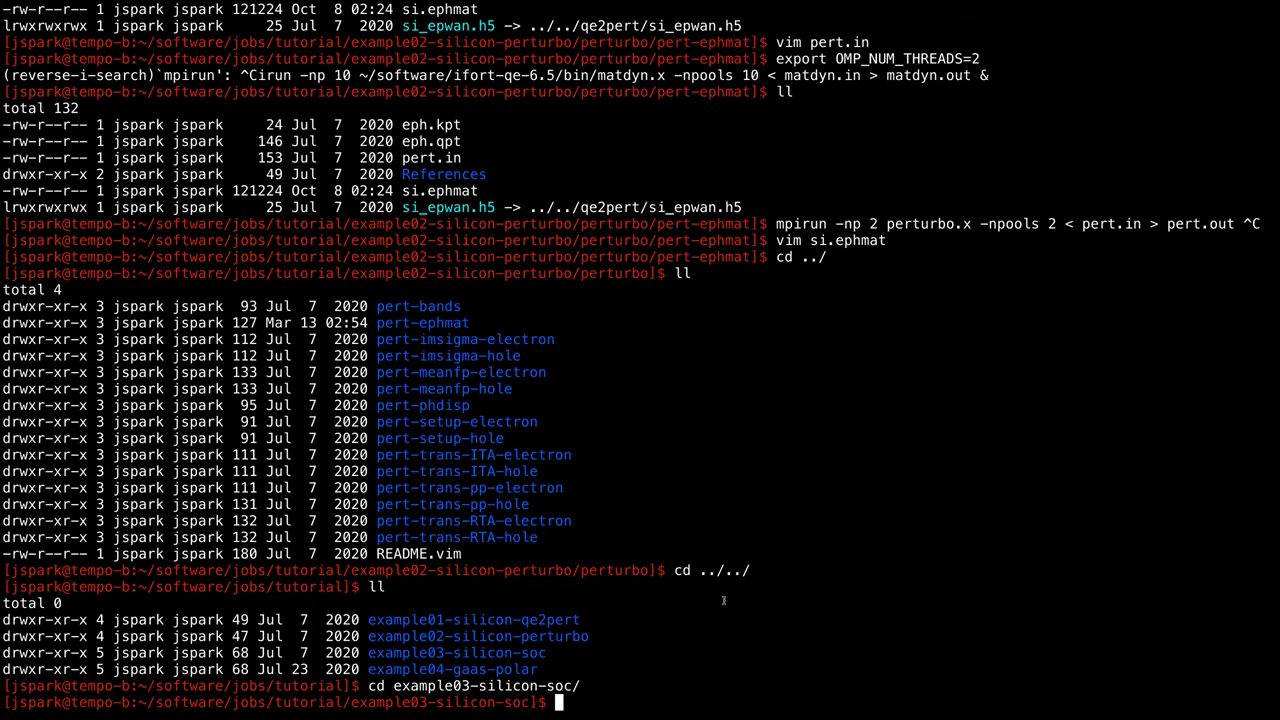
pyautogui.write('ll')
pyautogui.press('Return')
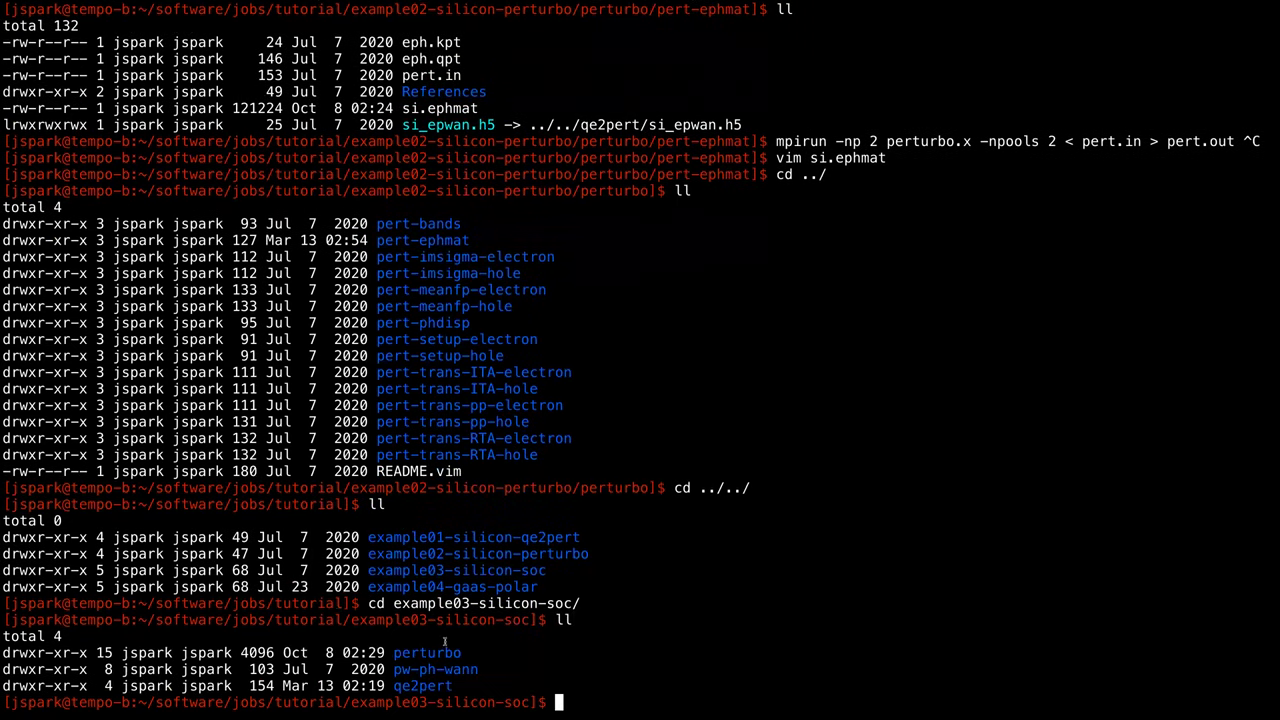
# Highlight the perturbo, pw-ph-wann and qe2pert directory names in the example03-silicon-soc listing.
pyautogui.doubleClick(427, 653)
pyautogui.click(419, 671)
pyautogui.doubleClick(432, 670)
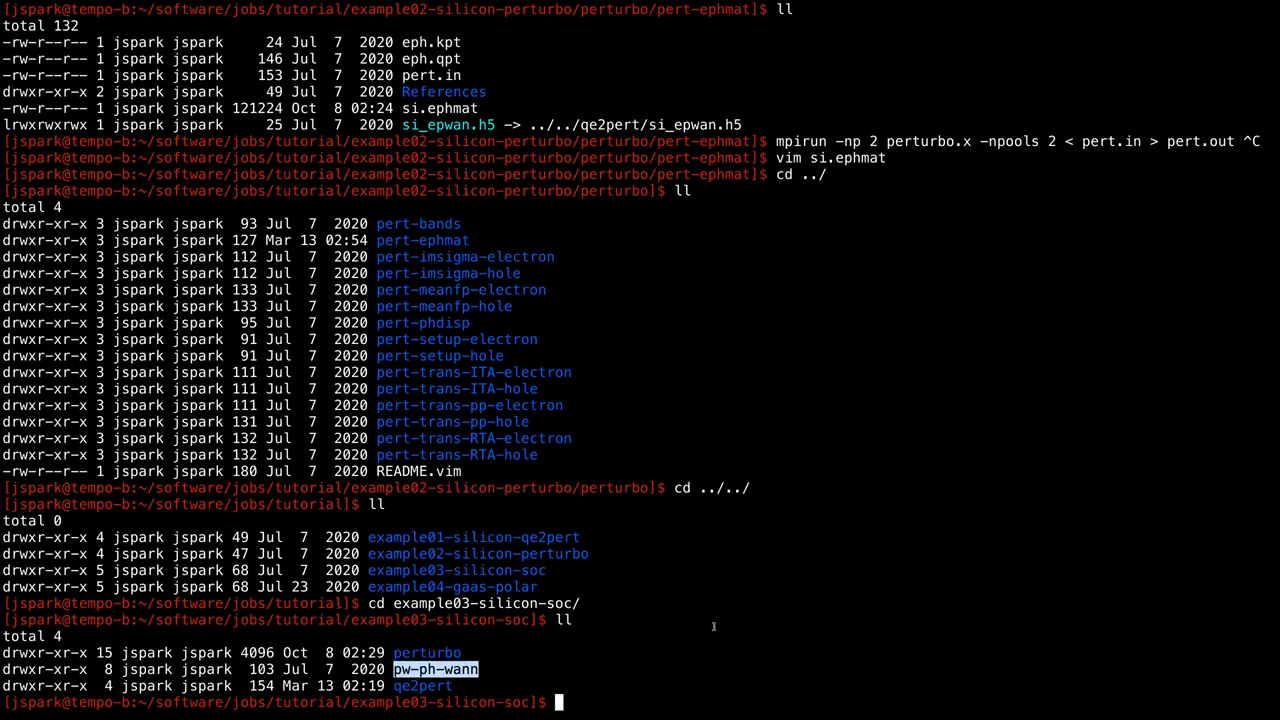
pyautogui.doubleClick(429, 686)
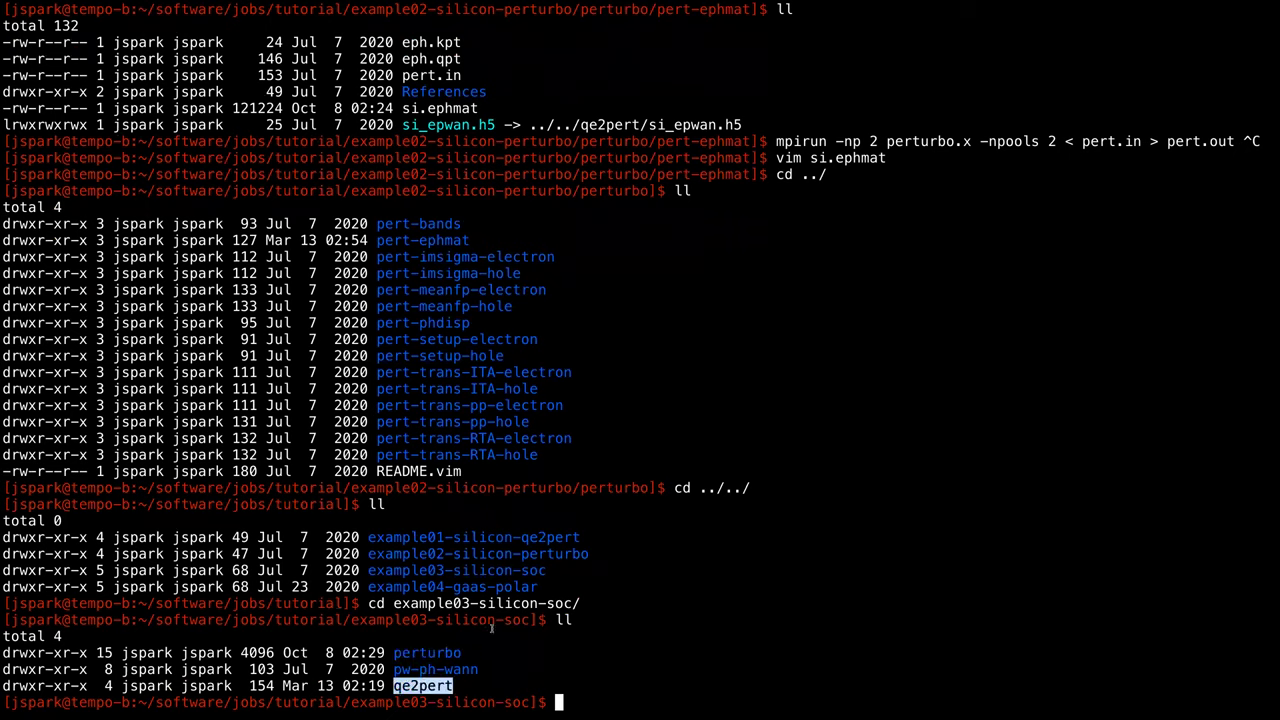
pyautogui.click(428, 652)
pyautogui.doubleClick(428, 652)
pyautogui.doubleClick(620, 619)
pyautogui.doubleClick(453, 666)
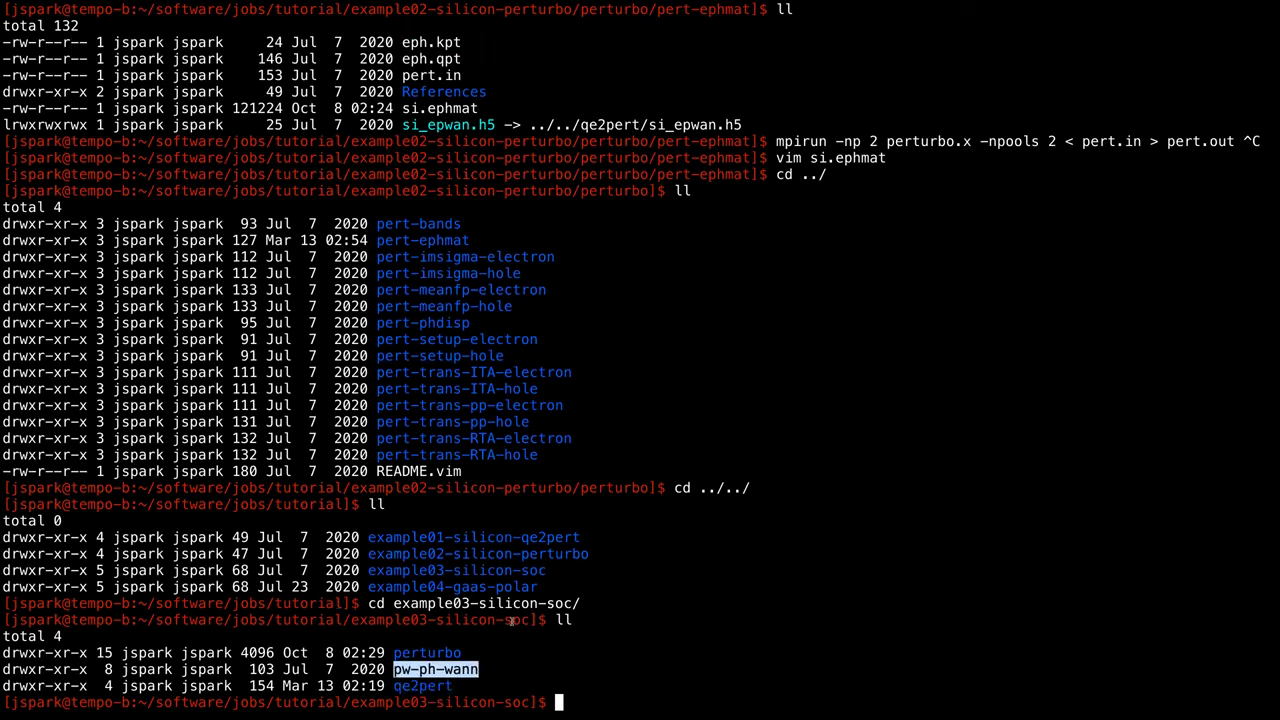
# Change into the pw-ph-wann directory using its name copied from the listing, and list its subdirectories.
pyautogui.write('cd')
pyautogui.doubleClick(434, 669)
pyautogui.middleClick(647, 596)
pyautogui.press('Return')
pyautogui.write('ll')
pyautogui.press('Return')
pyautogui.write('cd s c')
pyautogui.press('BackSpace')
pyautogui.press('BackSpace')
pyautogui.press('BackSpace')
pyautogui.press('BackSpace')
pyautogui.press('BackSpace')
pyautogui.press('BackSpace')
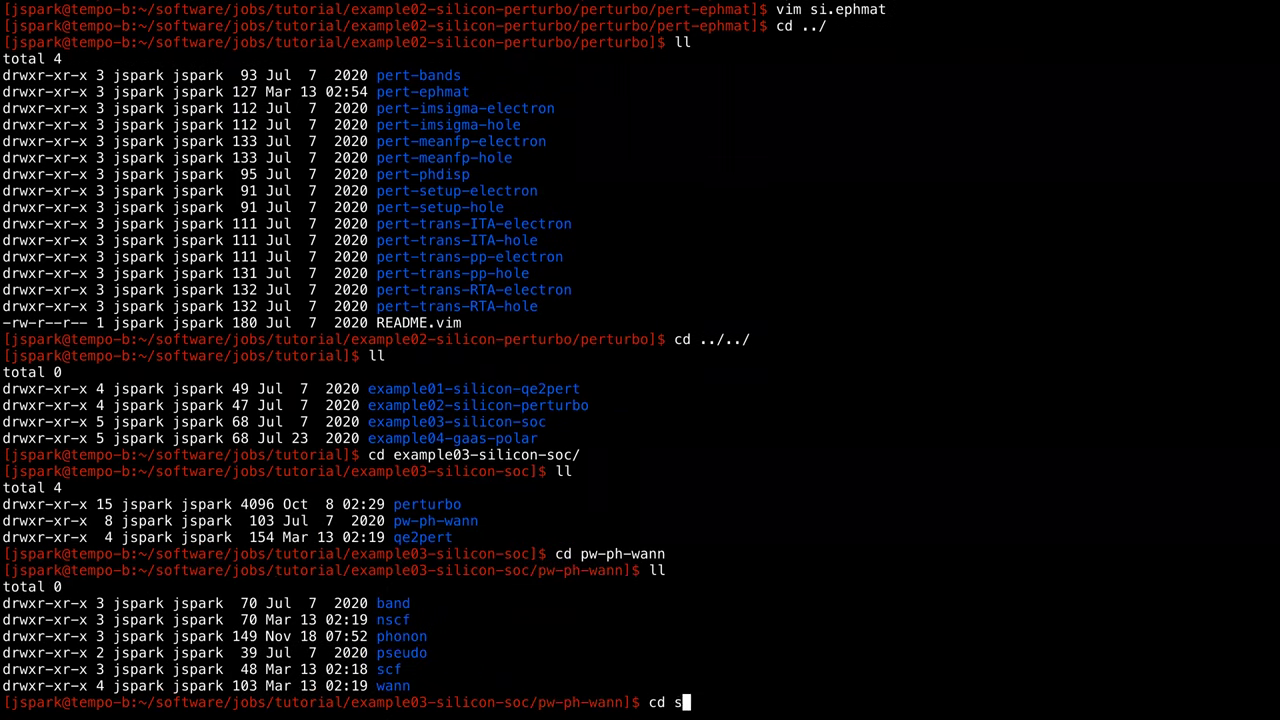
# Change into the scf directory and open scf.in in vim.
pyautogui.write('cd')
pyautogui.doubleClick(388, 670)
pyautogui.middleClick(771, 597)
pyautogui.press('Return')
pyautogui.write('vim scf.in')
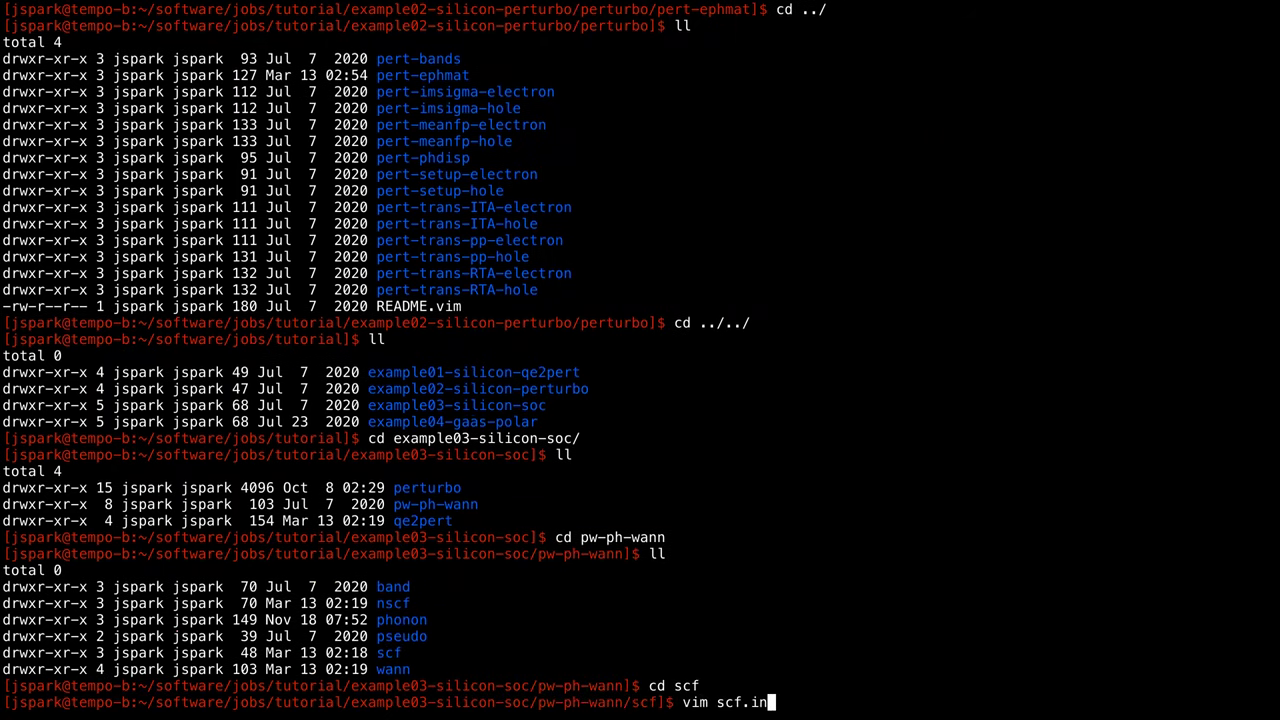
pyautogui.press('Return')
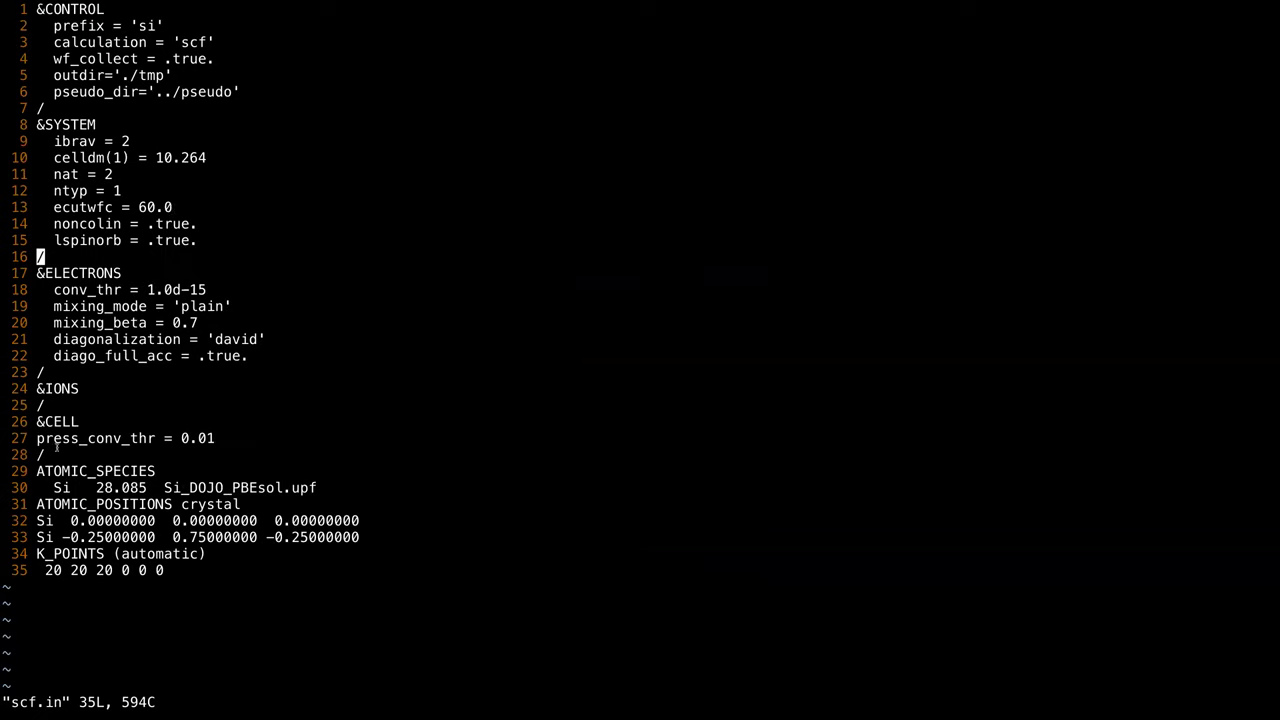
# Highlight the Si pseudopotential line and the noncolin and lspinorb settings in scf.in, and quit vim.
pyautogui.moveTo(54, 486); pyautogui.dragTo(335, 487)
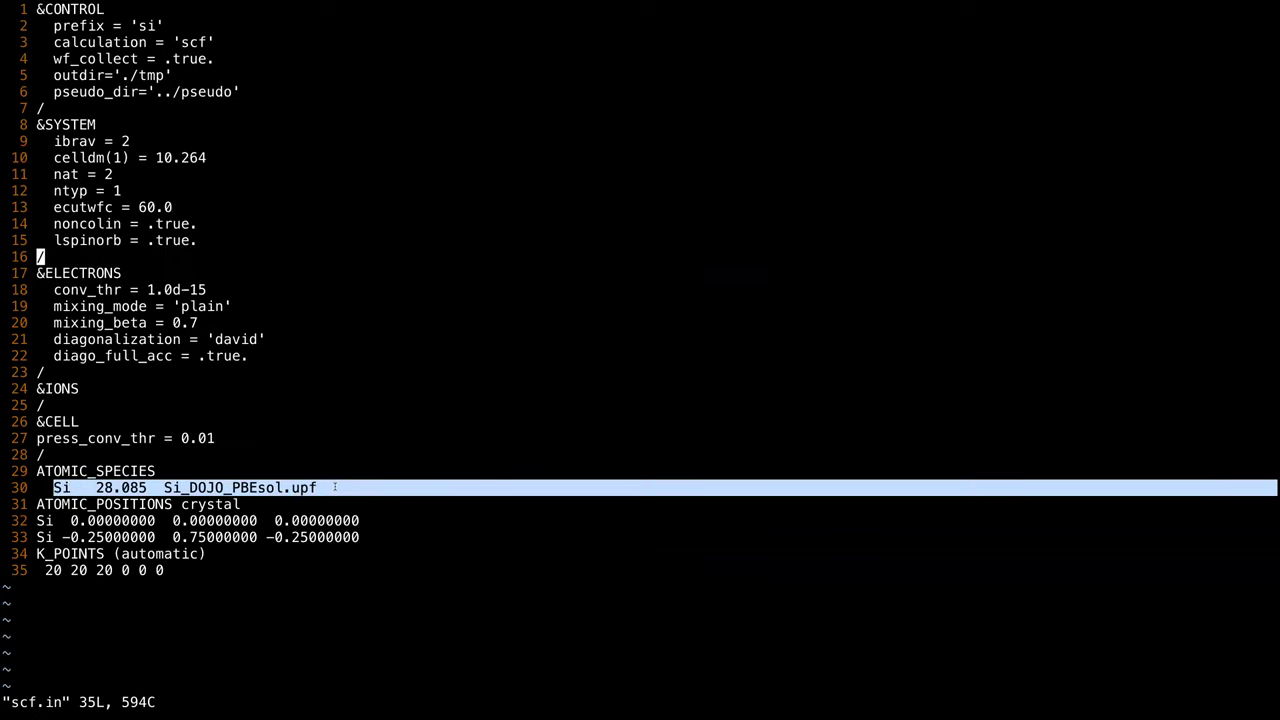
pyautogui.doubleClick(87, 223)
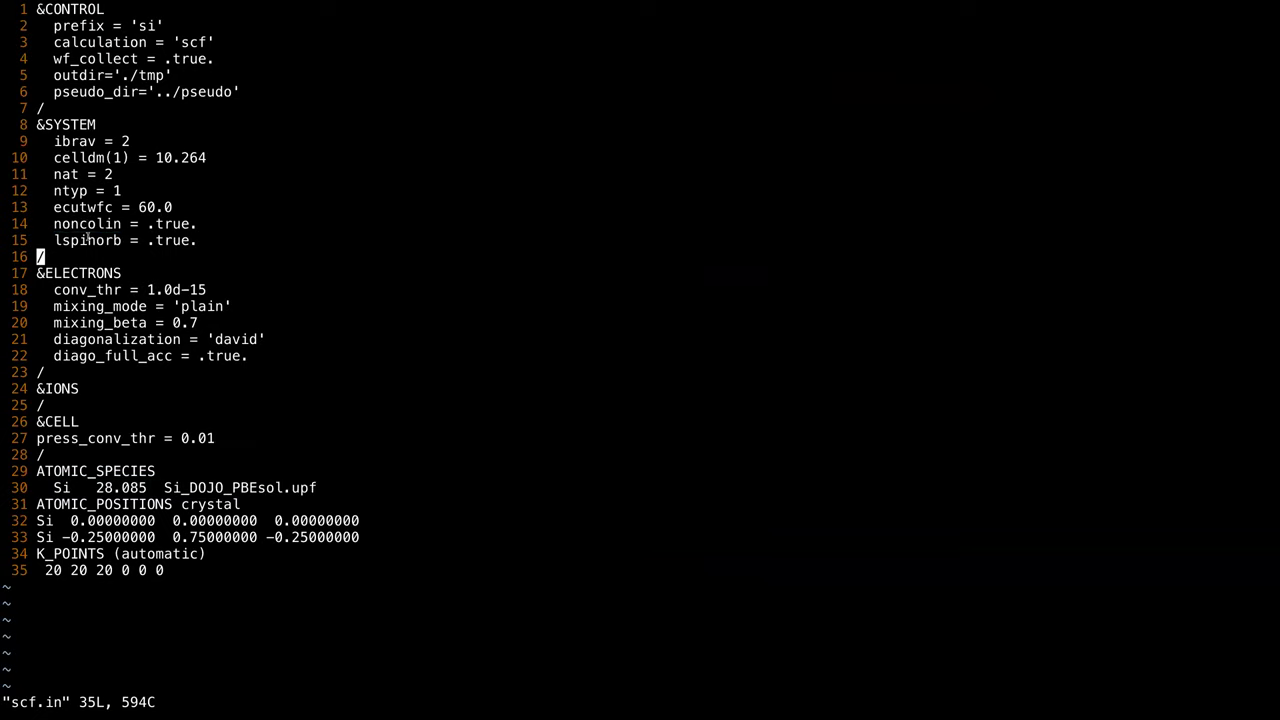
pyautogui.doubleClick(87, 240)
pyautogui.click(175, 240)
pyautogui.write(':q')
pyautogui.press('Return')
# Try to change into nscf directly from the scf directory using the name copied from the listing.
pyautogui.press('BackSpace')
pyautogui.write('c')
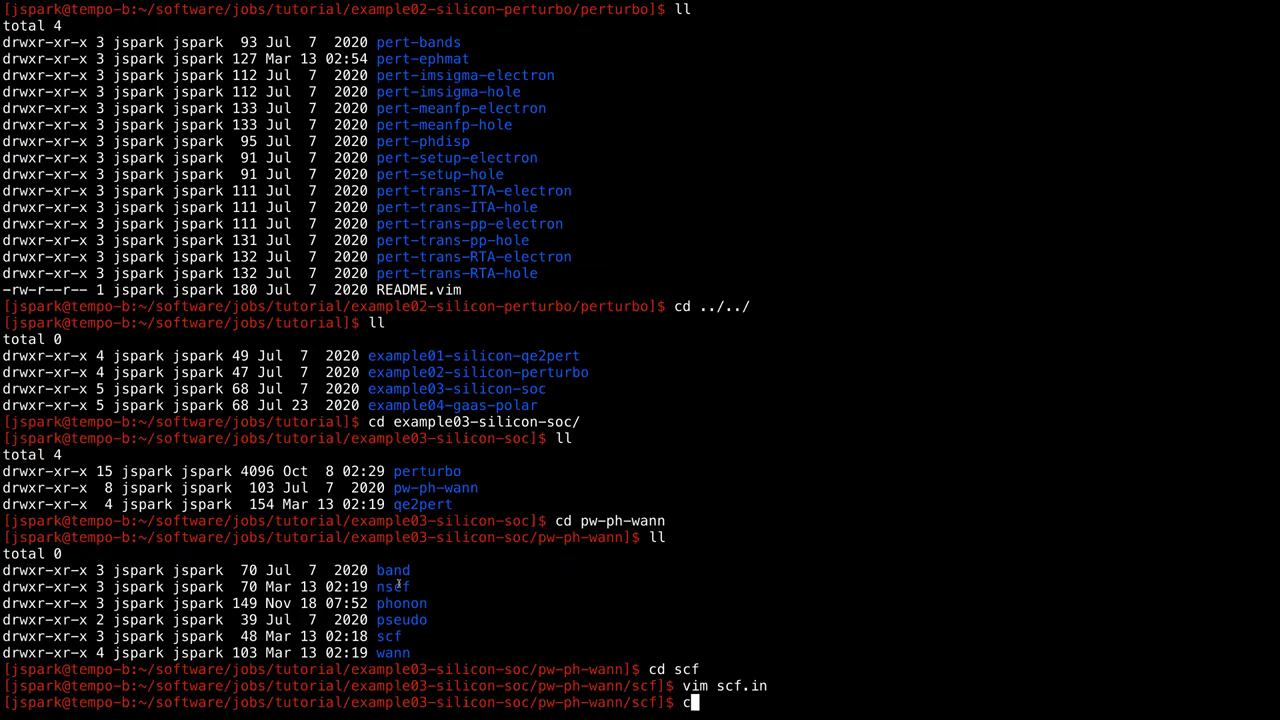
pyautogui.doubleClick(398, 588)
pyautogui.press('super+c')
pyautogui.write('d .')
pyautogui.press('BackSpace')
pyautogui.press('BackSpace')
pyautogui.press('BackSpace')
pyautogui.write('d')
pyautogui.doubleClick(393, 587)
pyautogui.press('super+v')
pyautogui.press('Return')
# List the scf directory's files, and move up to pw-ph-wann and list its subdirectories.
pyautogui.write('ll')
pyautogui.press('Return')
pyautogui.write('cd ../')
pyautogui.press('Return')
pyautogui.write('ll')
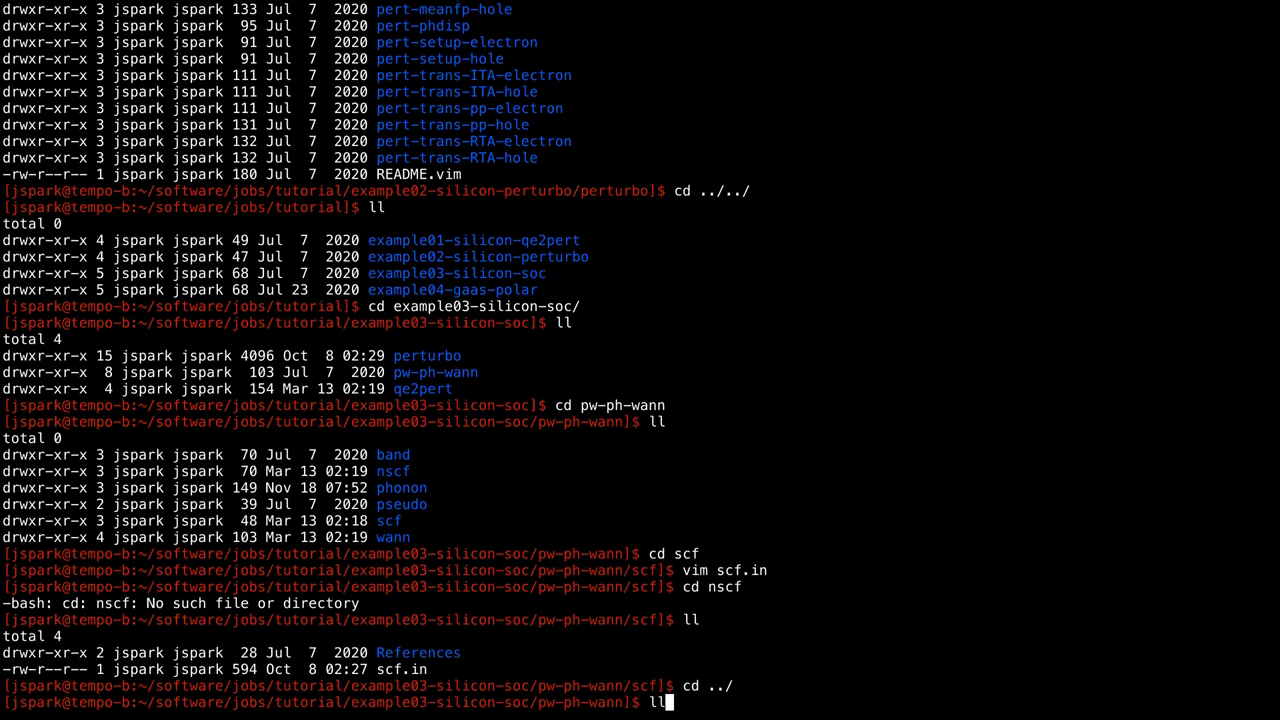
pyautogui.press('Return')
# Change into the nscf directory, list its files and open nscf.in in vim.
pyautogui.write('cd nscf/')
pyautogui.press('Return')
pyautogui.write('ll')
pyautogui.press('Return')
pyautogui.write('vim nscf.in')
pyautogui.press('Return')
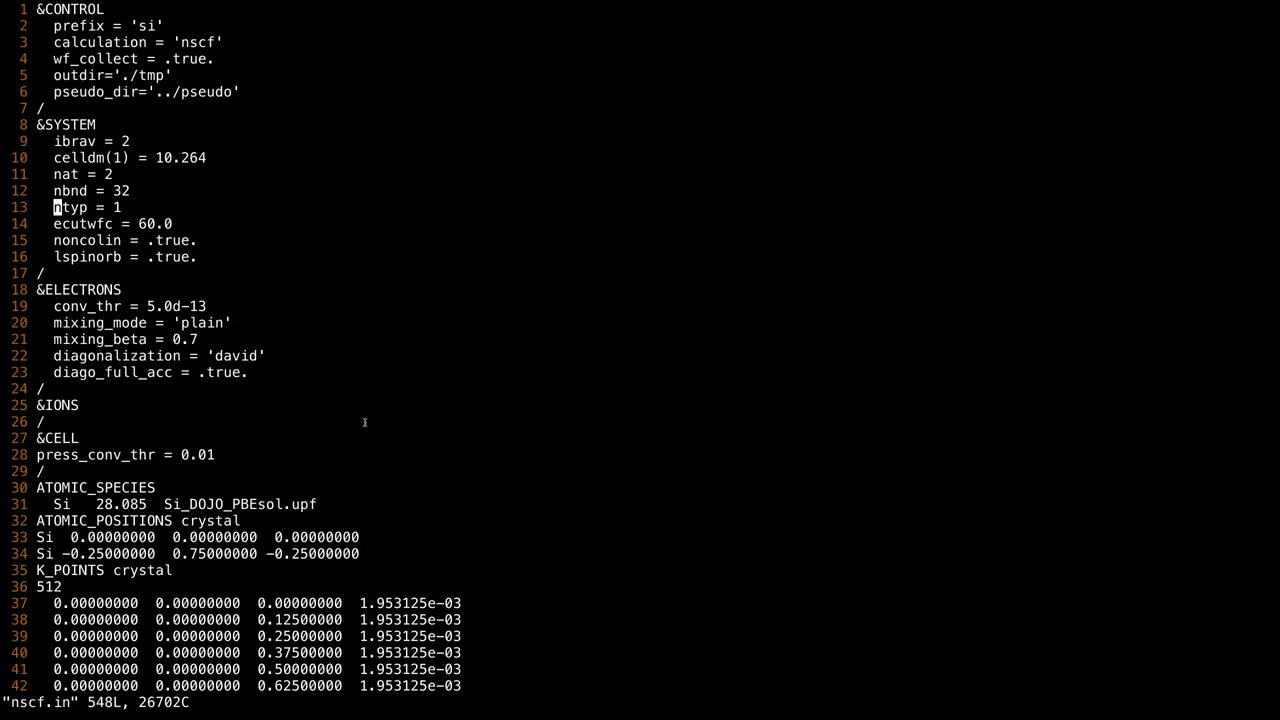
# Highlight the nbnd value in nscf.in and quit vim.
pyautogui.doubleClick(122, 190)
pyautogui.click(355, 82)
pyautogui.write(':q')
pyautogui.press('Return')
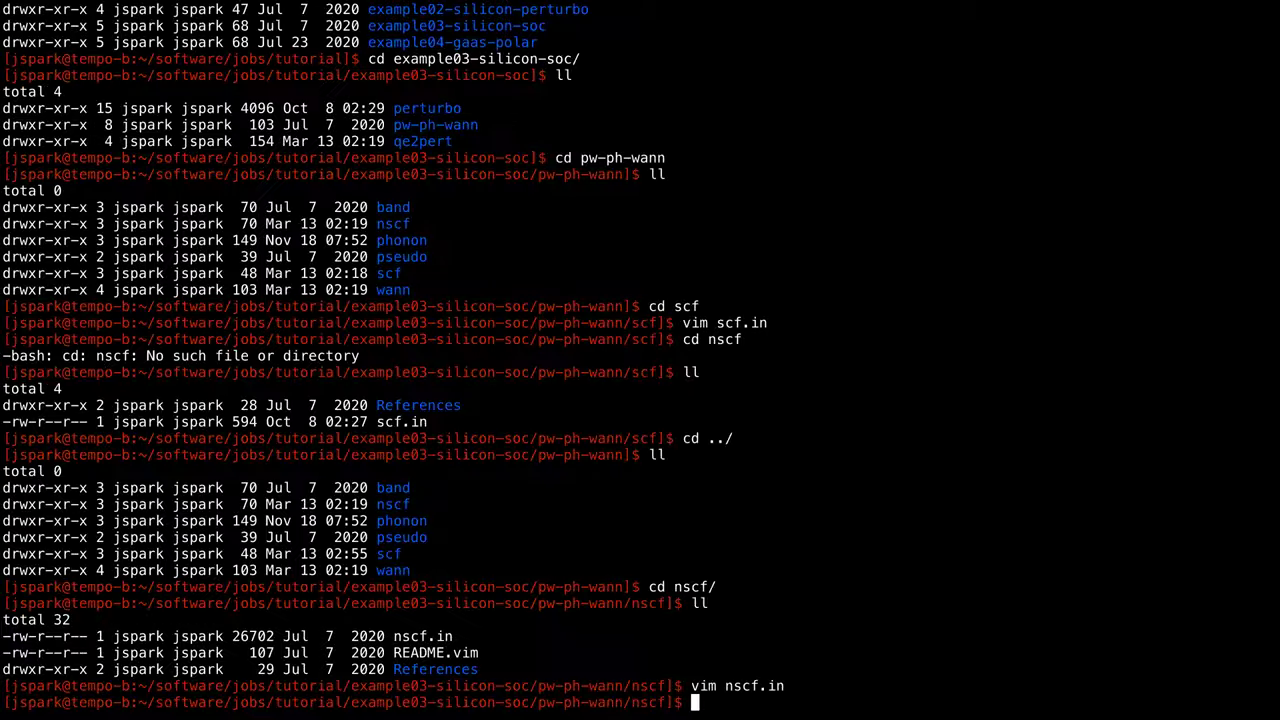
# Move up from nscf to the pw-ph-wann directory and list it.
pyautogui.write('cd ../')
pyautogui.press('Return')
pyautogui.write('ll')
pyautogui.press('Return')
# Change into the phonon directory and list its files.
pyautogui.write('cd ')
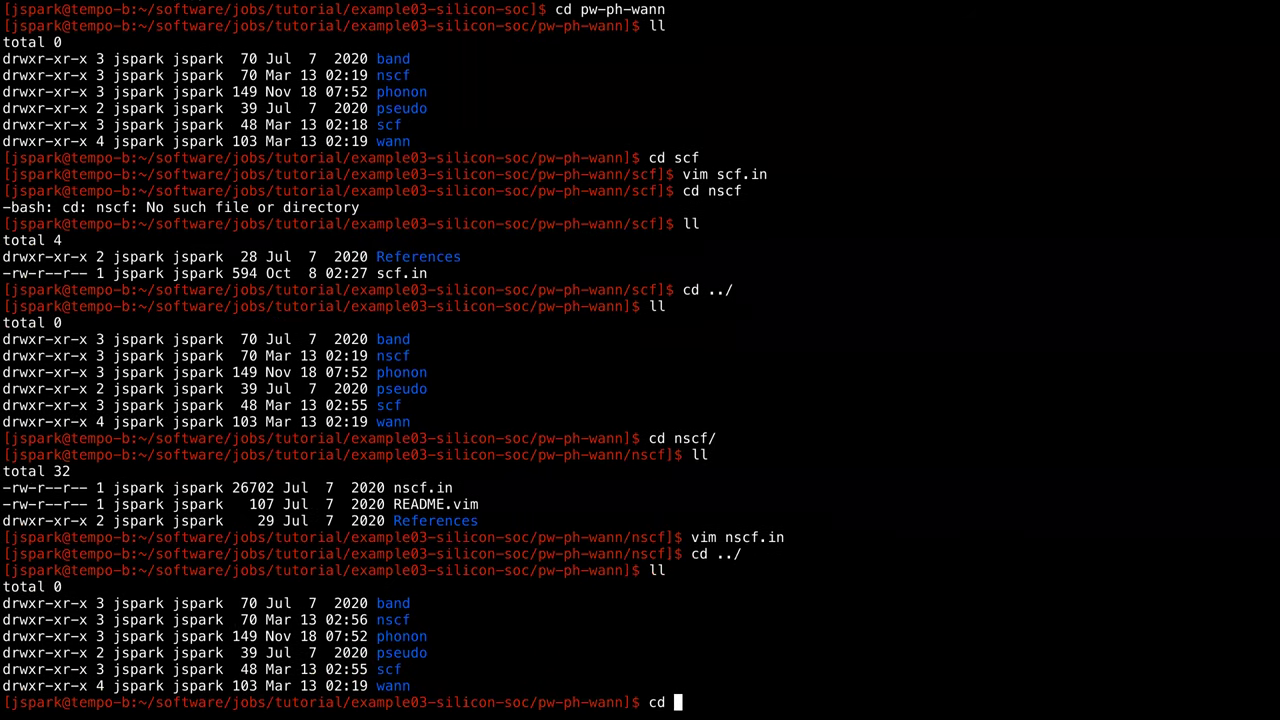
pyautogui.write('ph')
pyautogui.press('Tab')
pyautogui.press('Return')
pyautogui.write('ll')
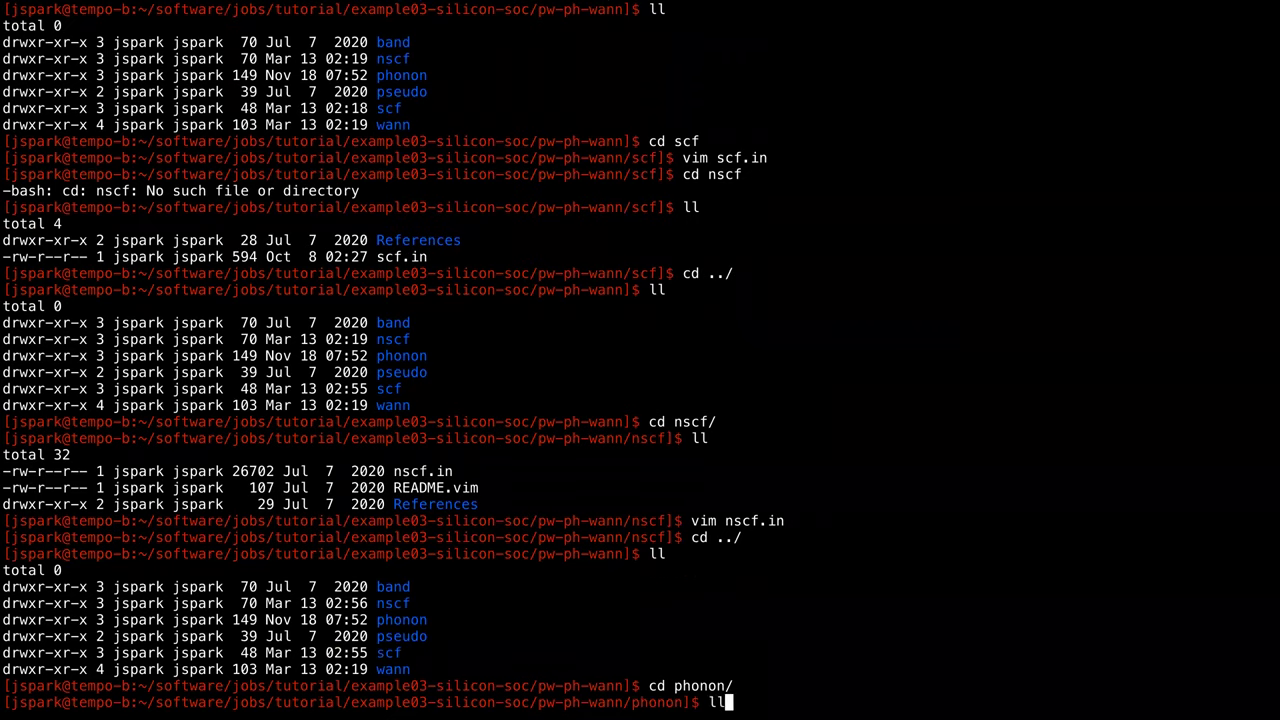
pyautogui.press('Return')
# View the phonon input file ph-ref.in in vim and quit it.
pyautogui.write('vim ph')
pyautogui.press('Tab')
pyautogui.write('r')
pyautogui.press('Tab')
pyautogui.press('Return')
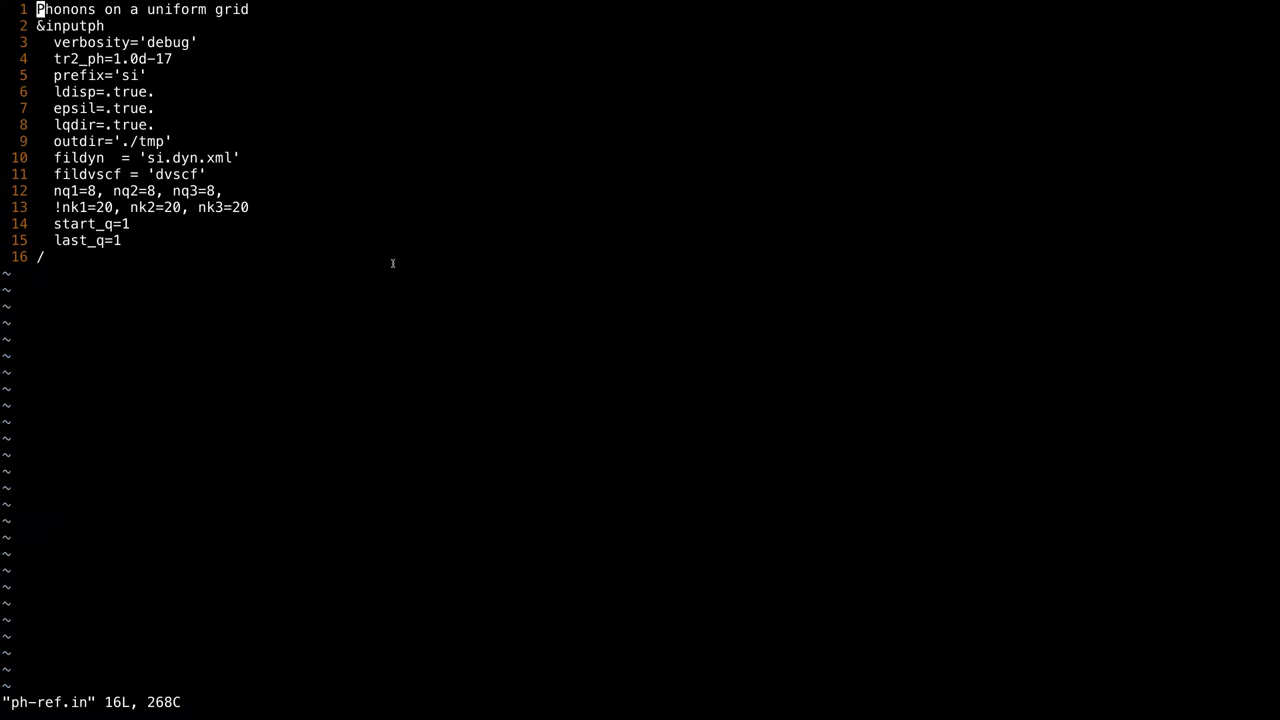
pyautogui.write(':q')
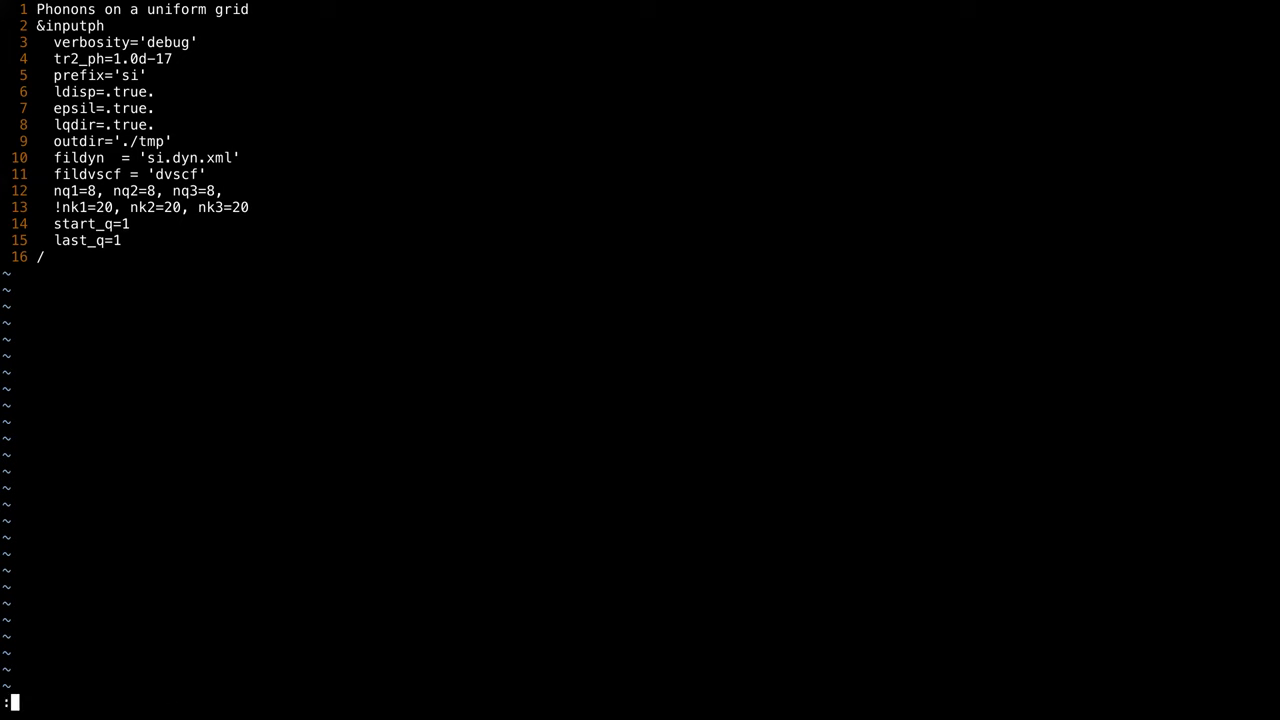
pyautogui.press('Return')
# Move up from phonon to the pw-ph-wann directory and list it.
pyautogui.write('cd ../')
pyautogui.press('Return')
pyautogui.write('ll')
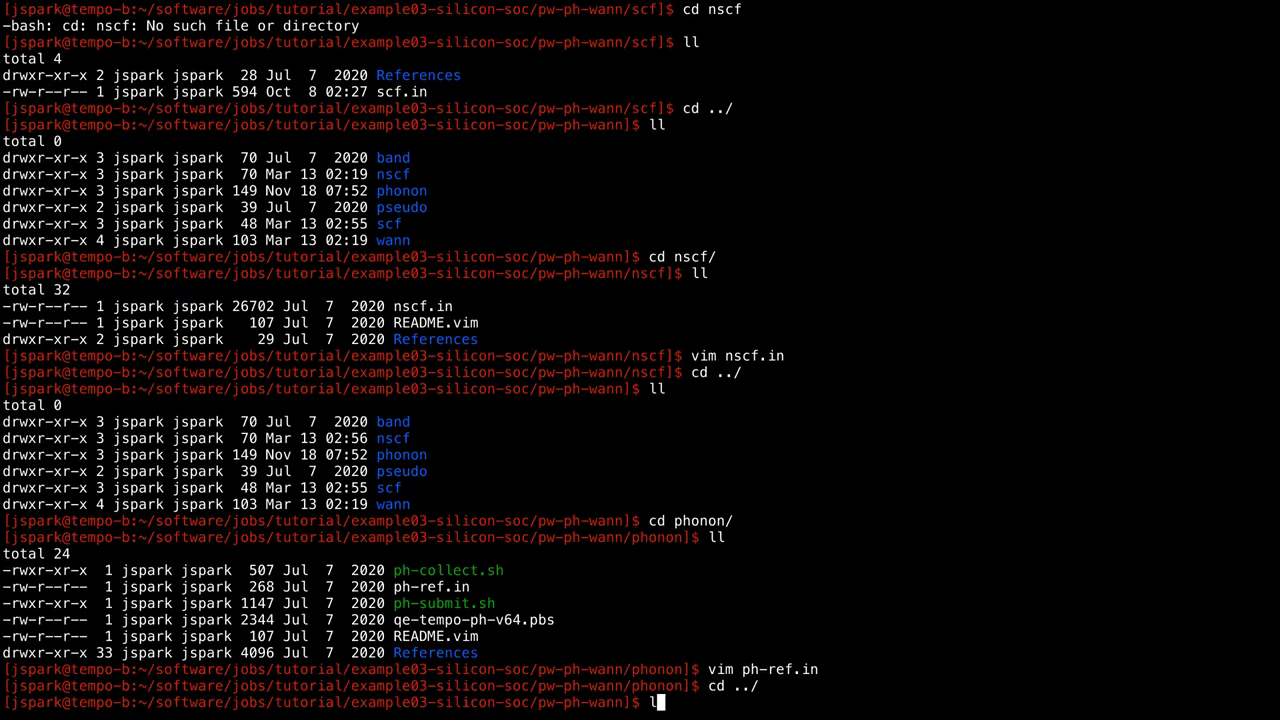
pyautogui.press('Return')
# Change into the wann directory, list its files and open si.win in vim.
pyautogui.write('cd wann/')
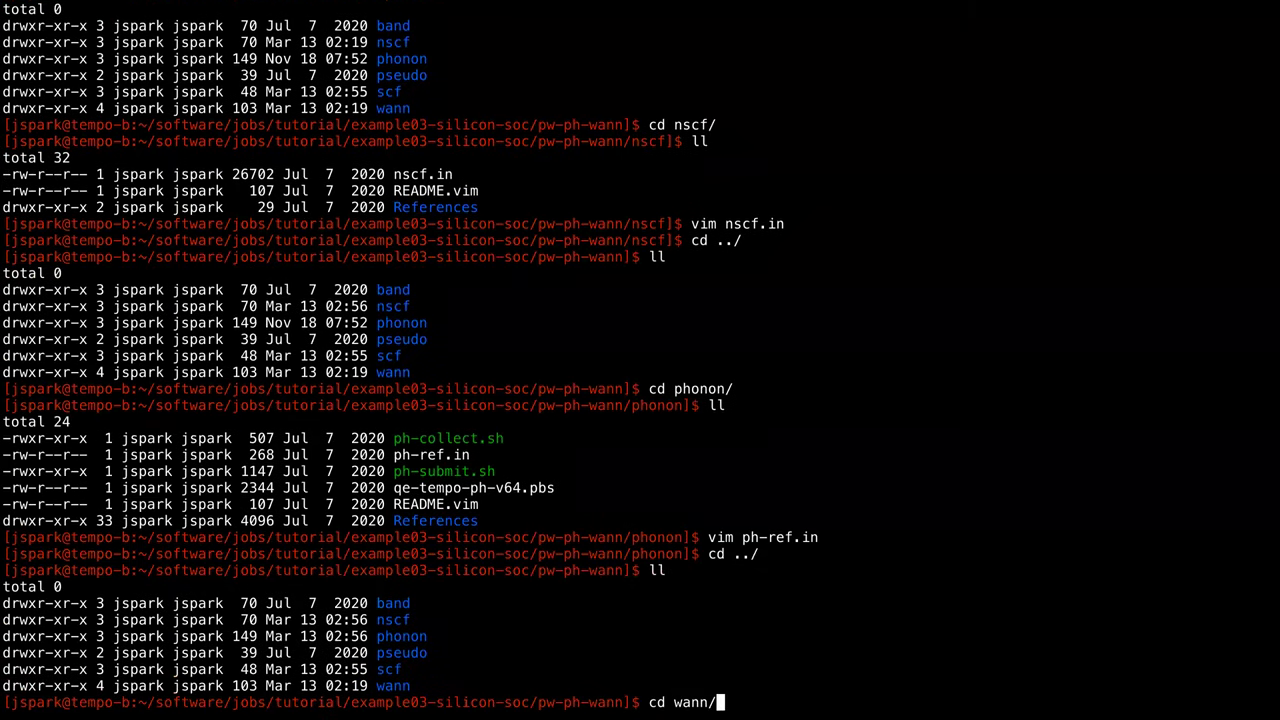
pyautogui.press('Return')
pyautogui.write('ll')
pyautogui.press('Return')
pyautogui.write('vim si.win')
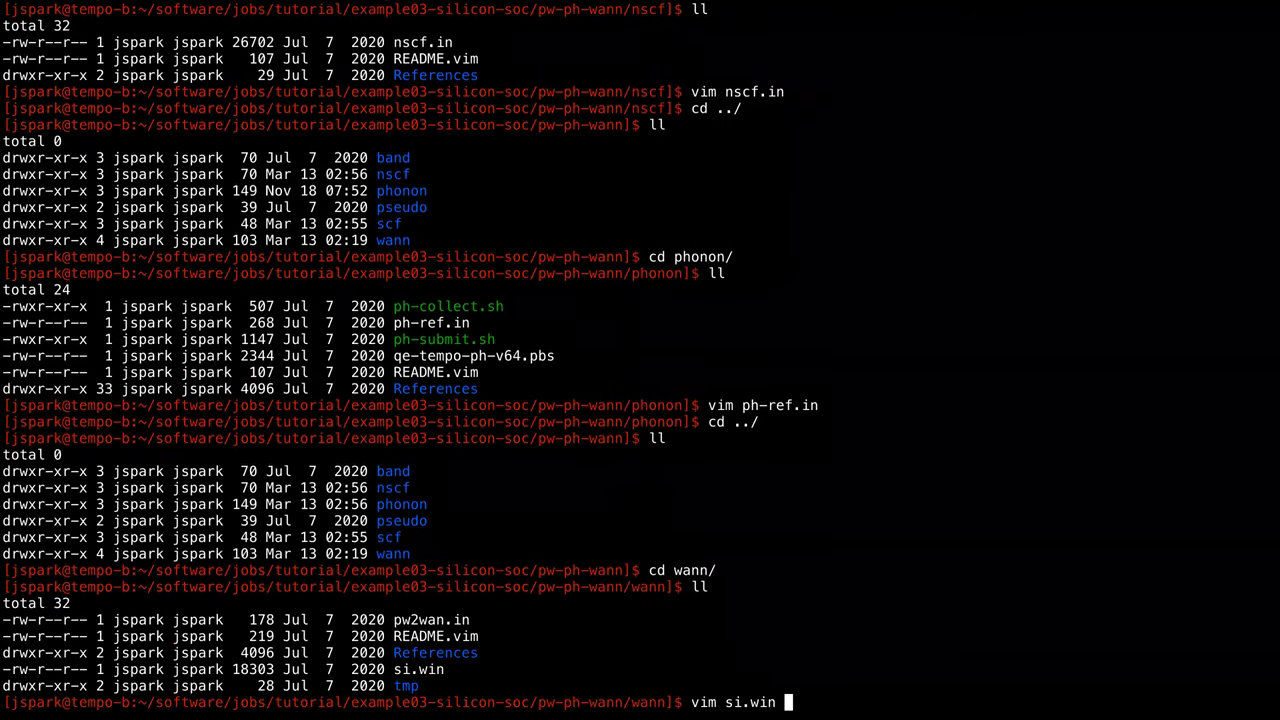
pyautogui.press('Return')
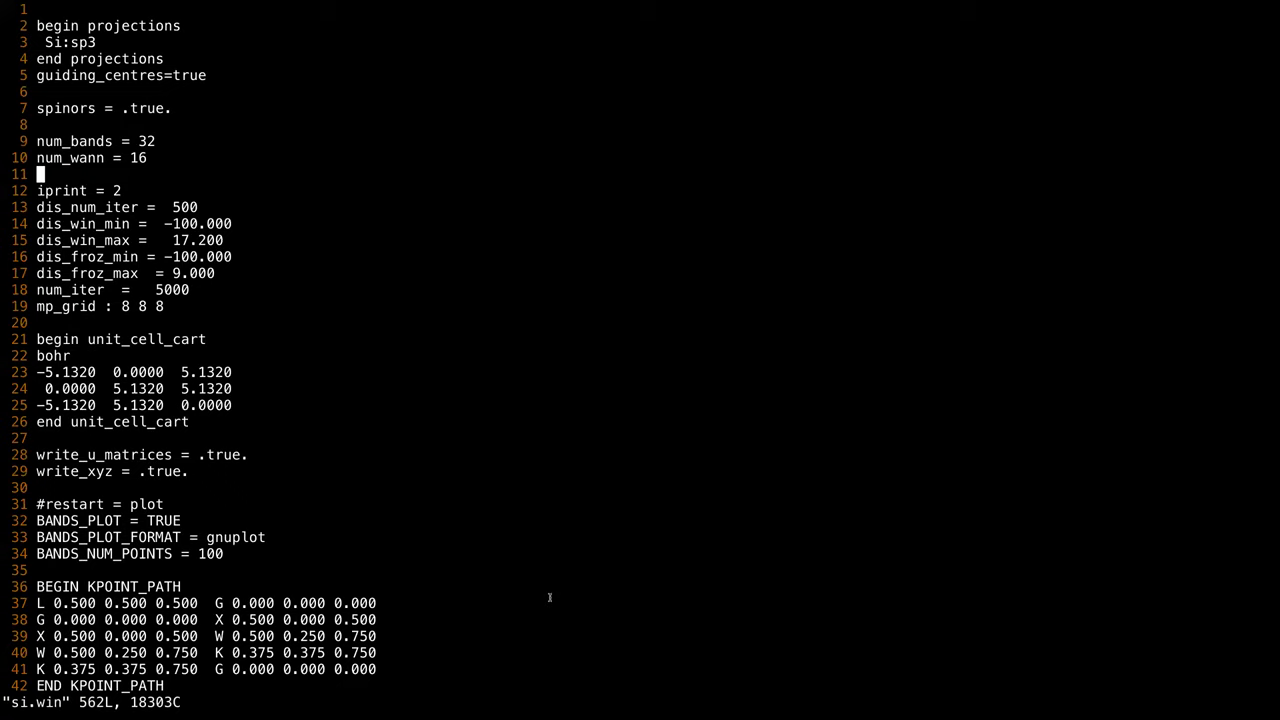
# Highlight the spinors, num_bands and num_wann lines in si.win and quit vim.
pyautogui.moveTo(37, 108); pyautogui.dragTo(185, 107)
pyautogui.click(187, 107)
pyautogui.tripleClick(184, 144)
pyautogui.click(79, 159)
pyautogui.moveTo(49, 157); pyautogui.dragTo(400, 163)
pyautogui.click(525, 178)
pyautogui.write(':q')
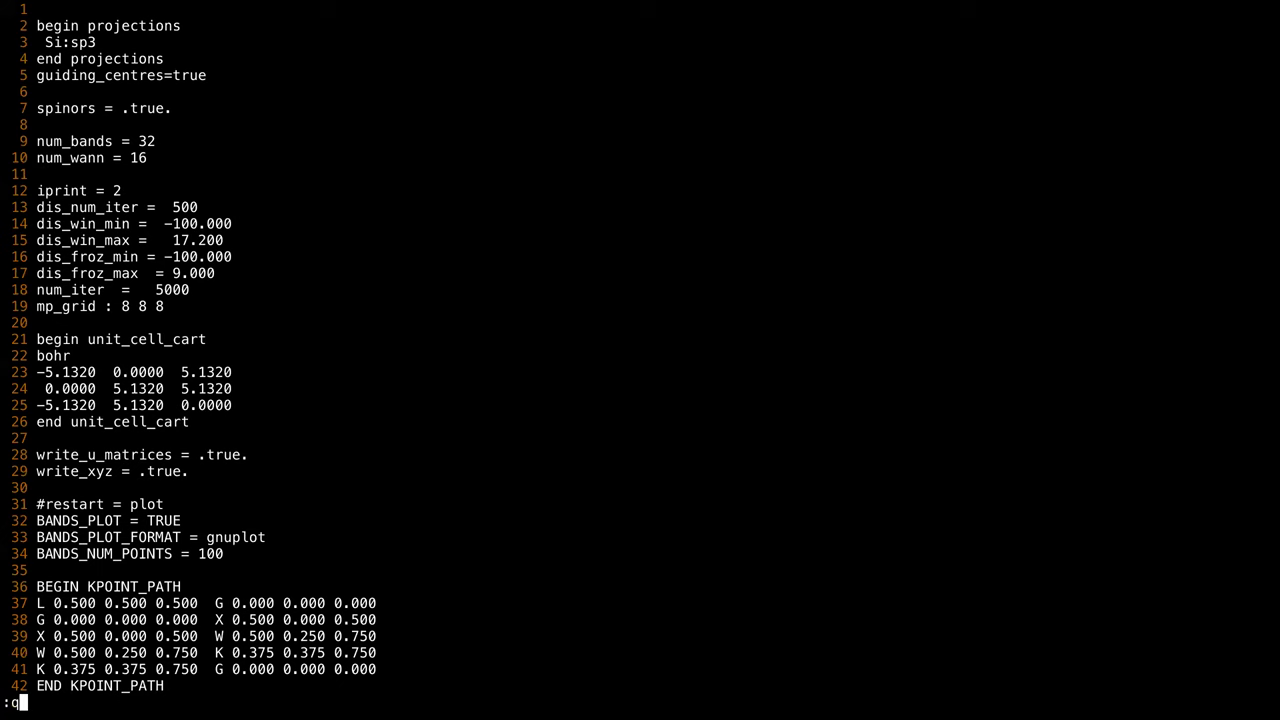
pyautogui.press('Return')
# Move up from wann to the pw-ph-wann directory and list it.
pyautogui.write('cd ../')
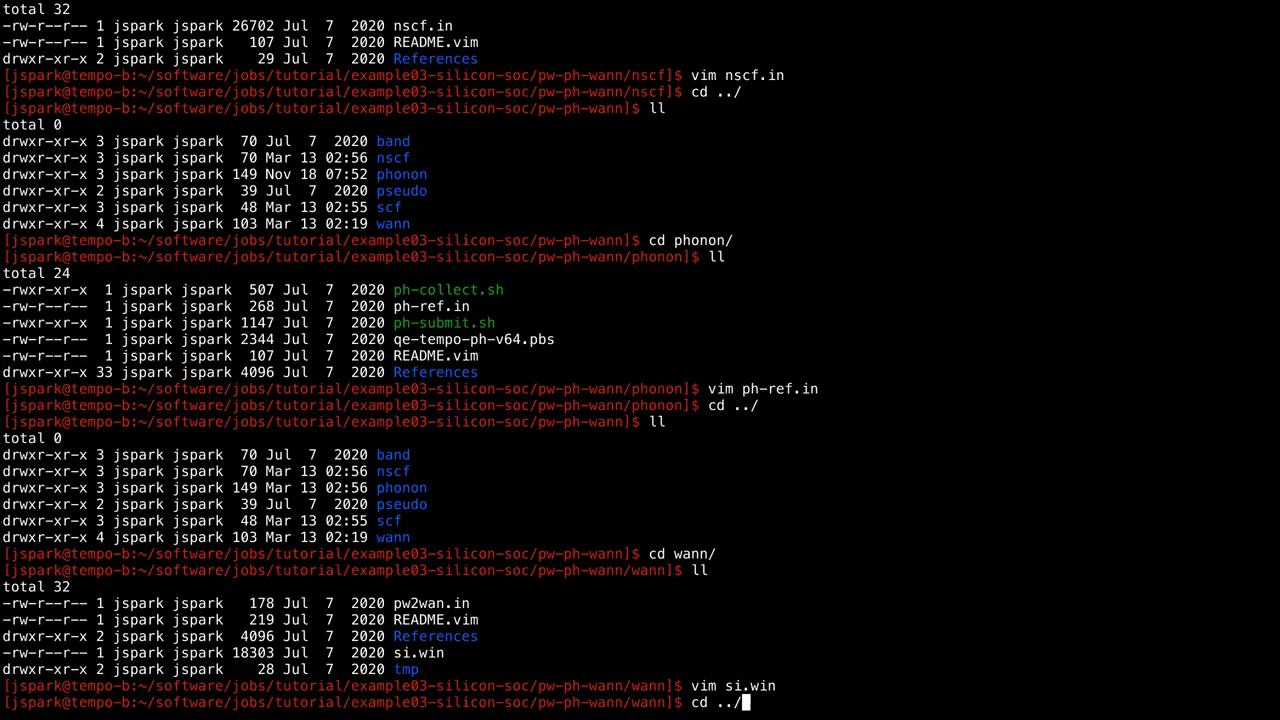
pyautogui.press('Return')
pyautogui.write('ll')
pyautogui.press('Return')
# Move up to the example03-silicon-soc directory and list its contents.
pyautogui.write('cd ../')
pyautogui.press('Return')
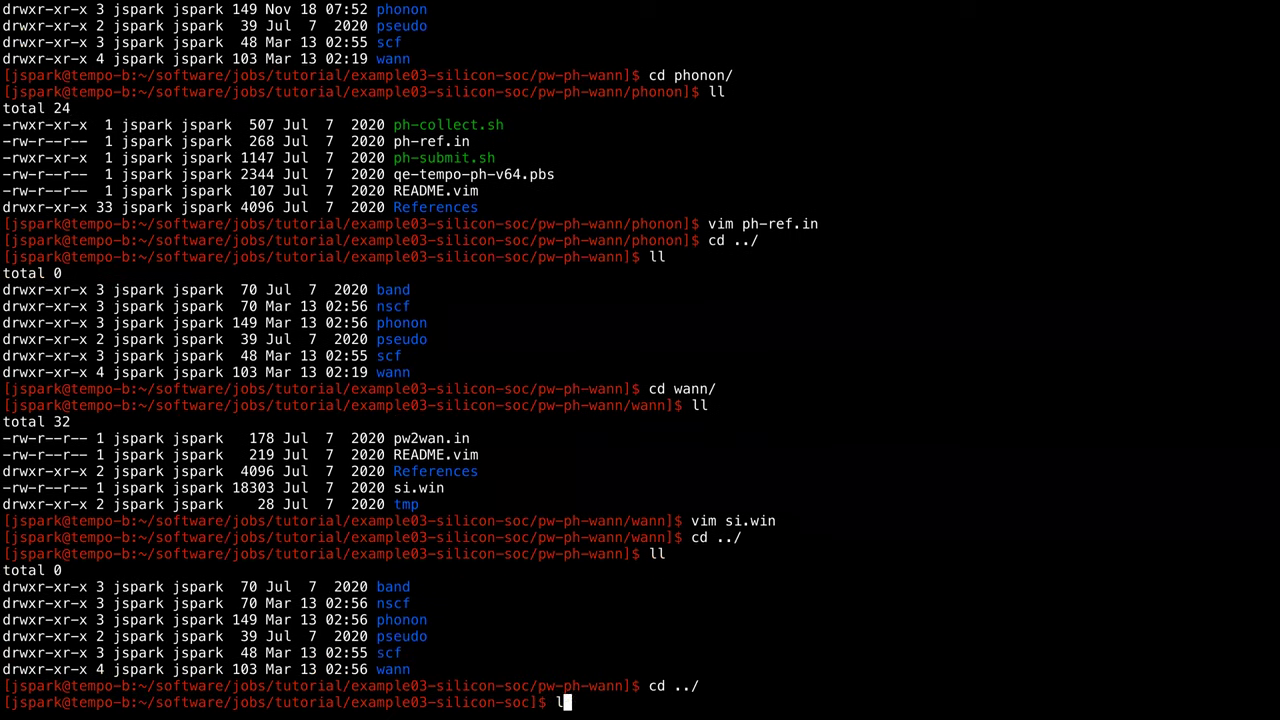
pyautogui.write('ll')
pyautogui.press('Return')
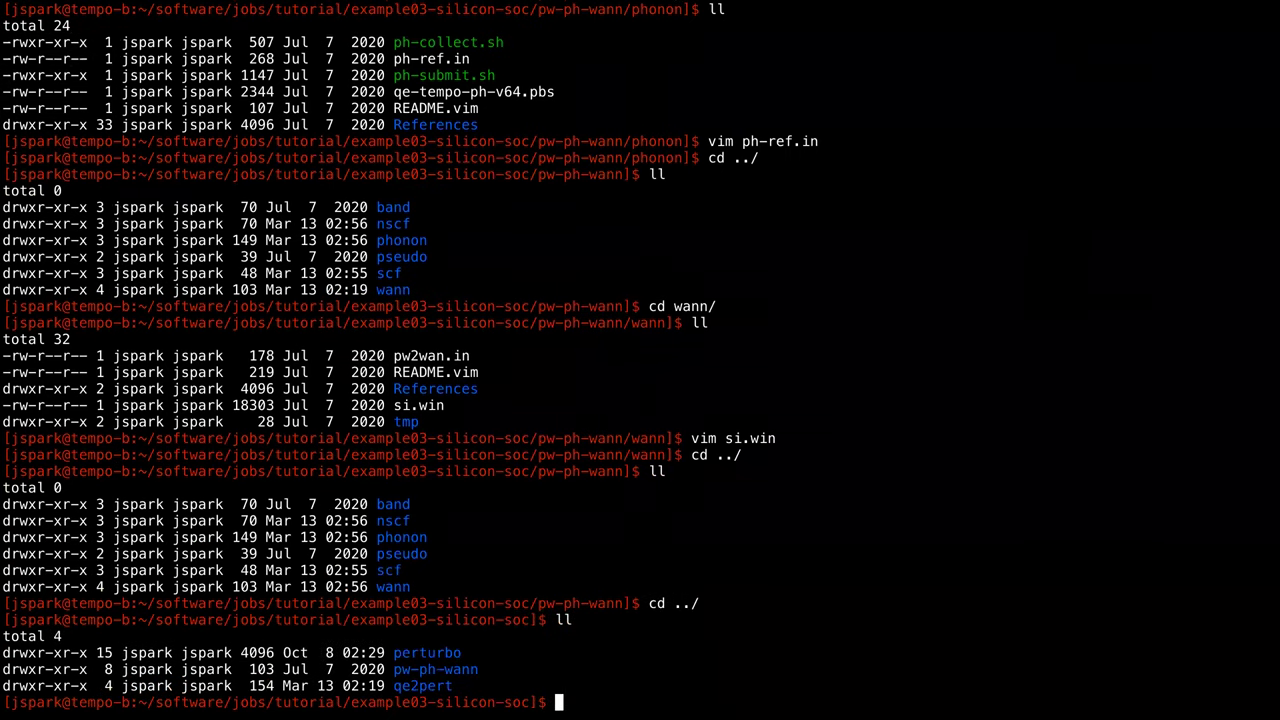
pyautogui.write('ll')
pyautogui.press('Return')
# Change into the qe2pert directory and list its files.
pyautogui.write('cd qe2')
pyautogui.press('Tab')
pyautogui.press('Return')
pyautogui.write('ll')
pyautogui.press('Return')
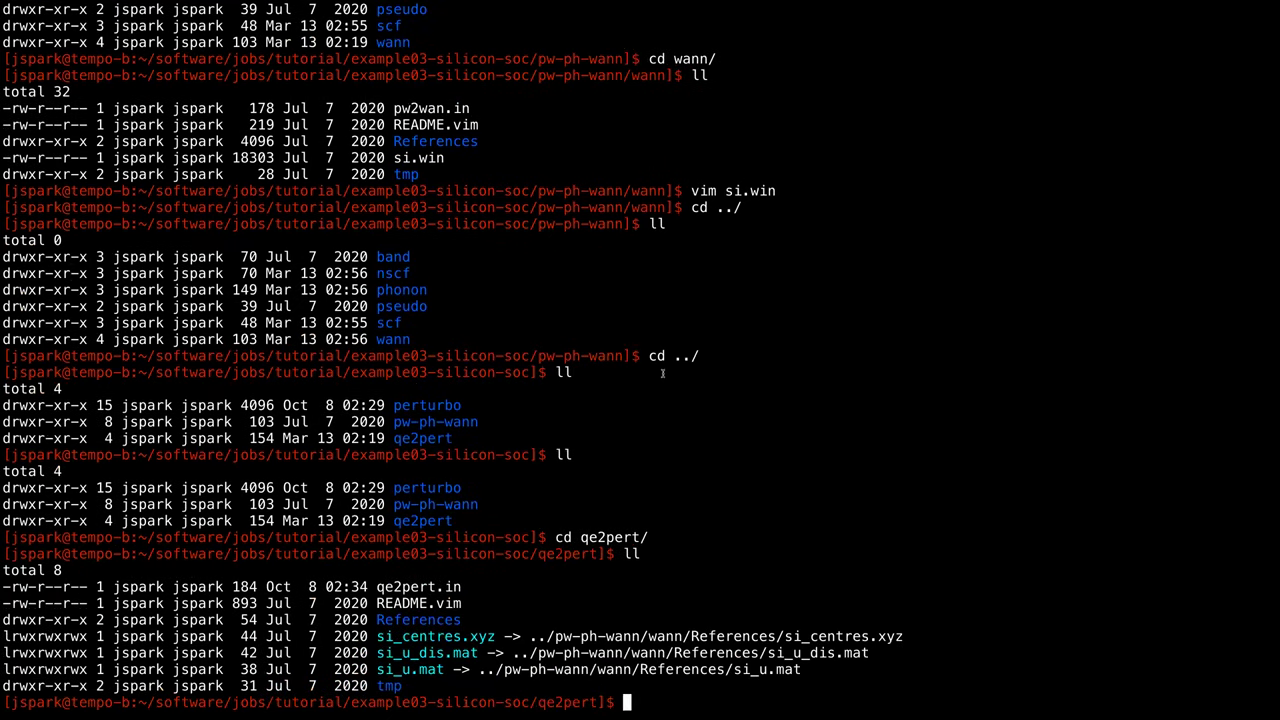
# Open the qe2pert.in input file in vim.
pyautogui.write('vim q')
pyautogui.press('Tab')
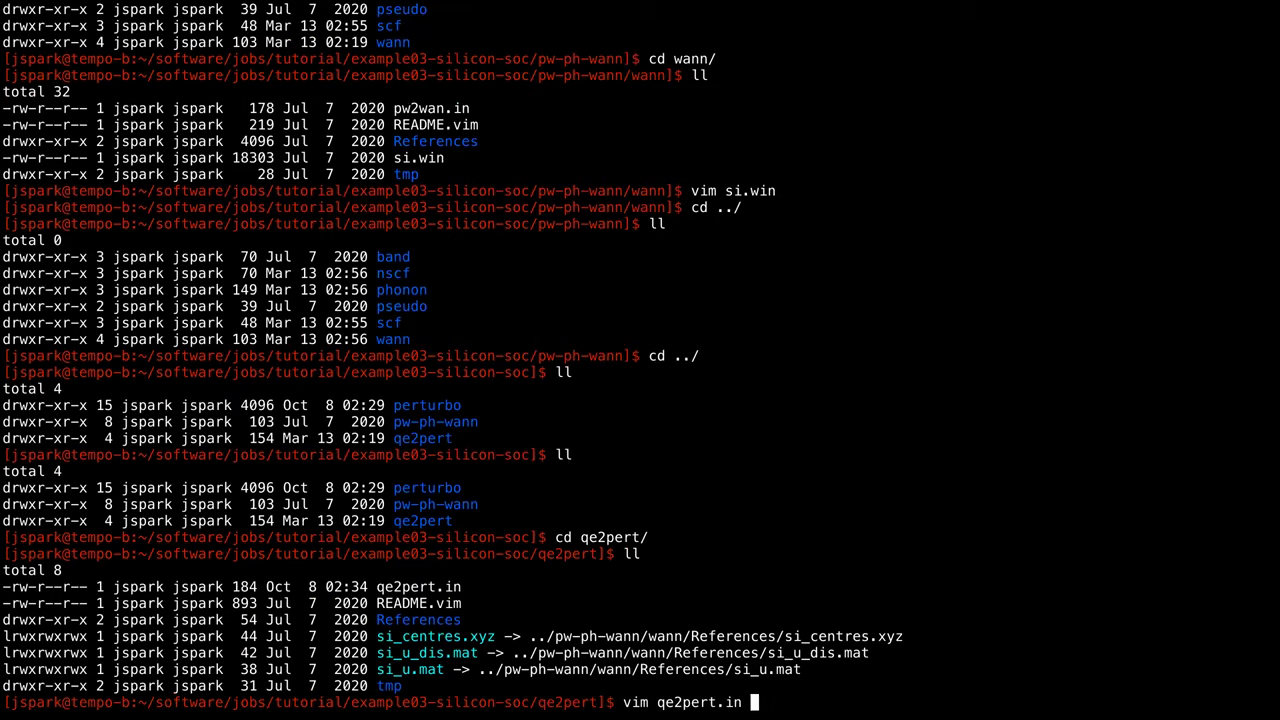
pyautogui.press('Return')
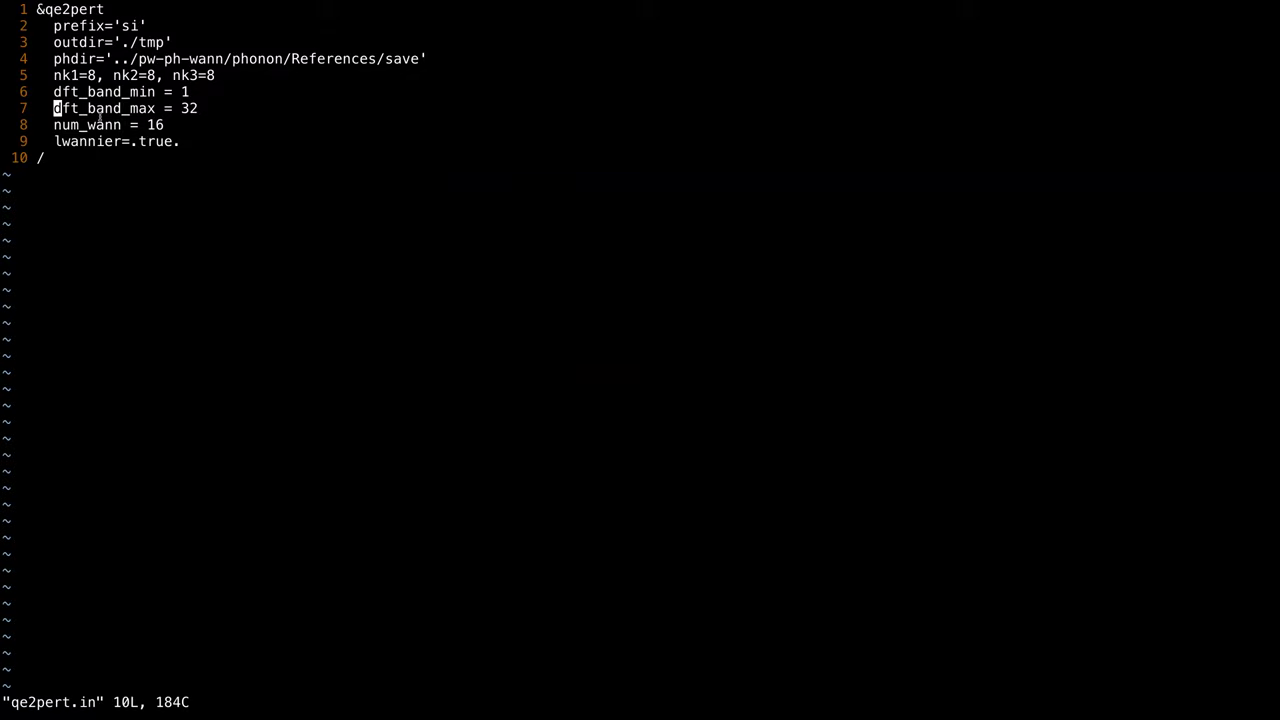
# Examine the dft_band_max and num_wann settings in qe2pert.in, then quit vim without changes.
pyautogui.moveTo(183, 105); pyautogui.dragTo(205, 108)
pyautogui.moveTo(46, 107); pyautogui.dragTo(72, 108)
pyautogui.moveTo(197, 104); pyautogui.dragTo(240, 108)
pyautogui.click(240, 108)
pyautogui.moveTo(58, 120); pyautogui.dragTo(483, 138)
pyautogui.click(483, 138)
pyautogui.write(':q')
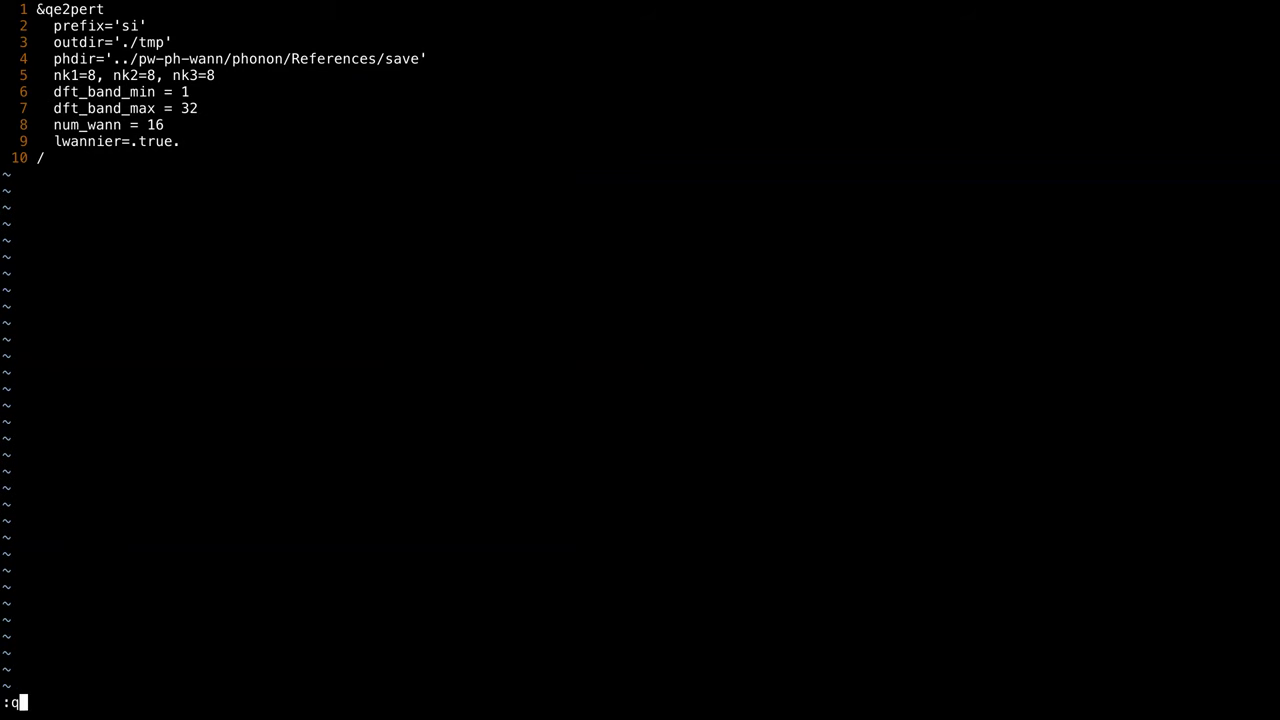
pyautogui.press('Return')
# List the qe2pert files again, then move up to example03-silicon-soc and list its contents.
pyautogui.write('ll')
pyautogui.press('Return')
pyautogui.write('cd ..')
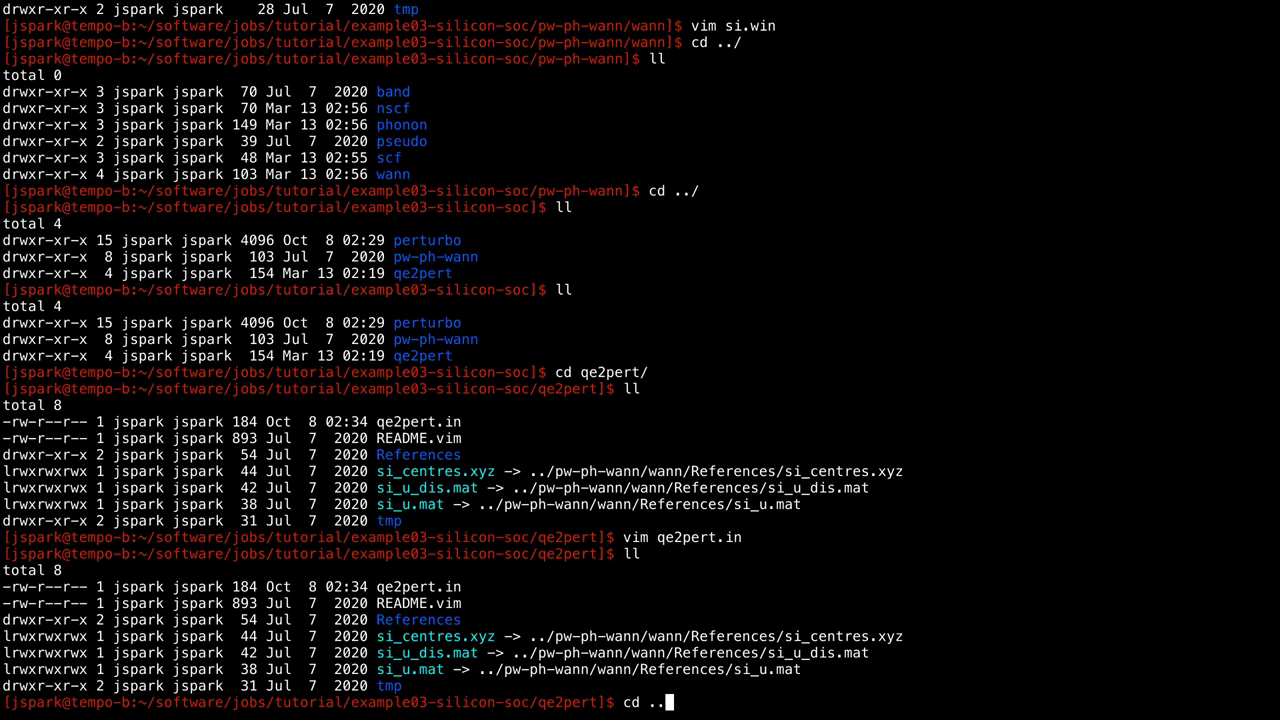
pyautogui.press('Return')
pyautogui.write('ll')
pyautogui.press('Return')
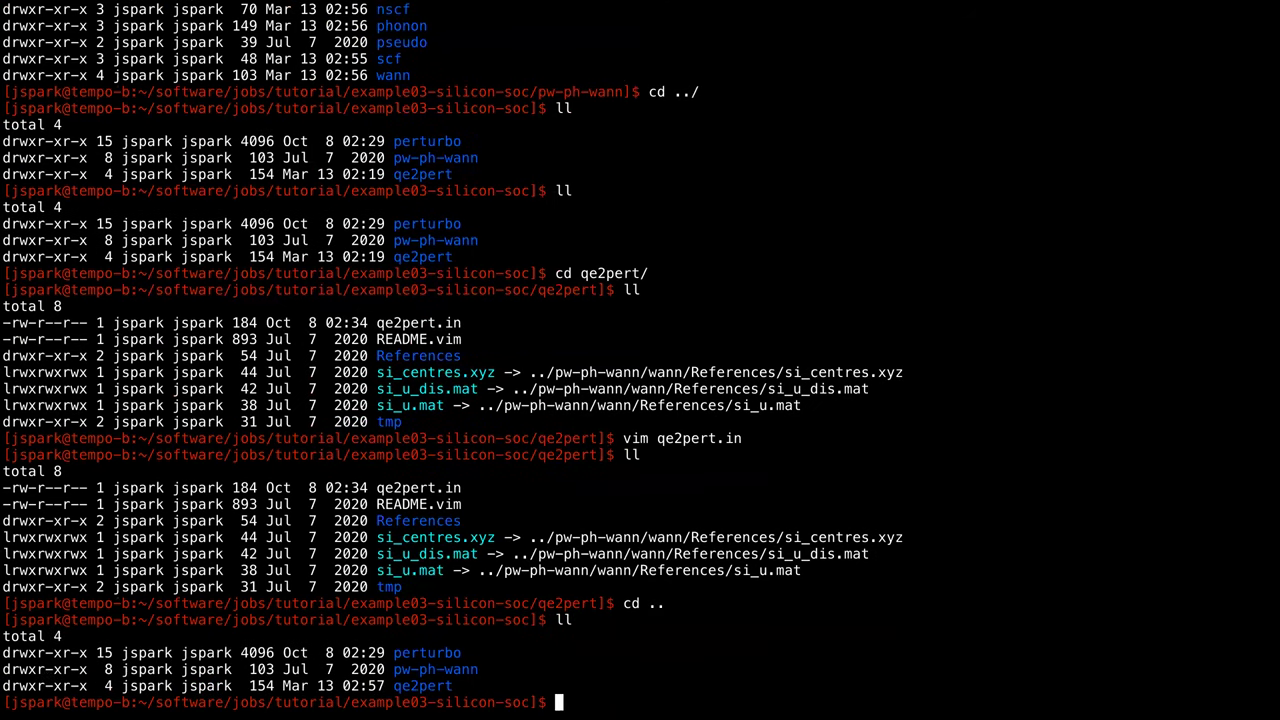
# Change into the perturbo directory of example03-silicon-soc and list its subdirectories.
pyautogui.write('cd p')
pyautogui.press('Tab')
pyautogui.press('Return')
pyautogui.write('ll')
pyautogui.press('Return')
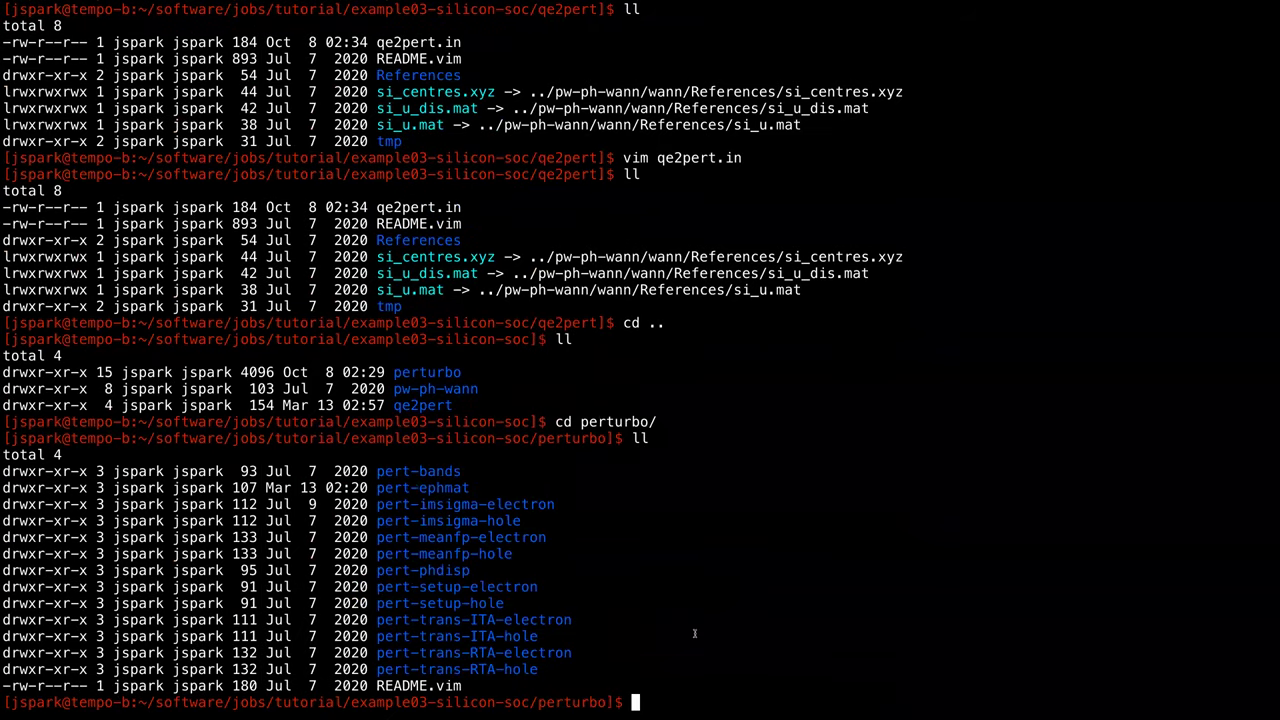
# Change into the pert-ephmat directory of the silicon-soc example and list its files.
pyautogui.write('cd')
pyautogui.doubleClick(423, 490)
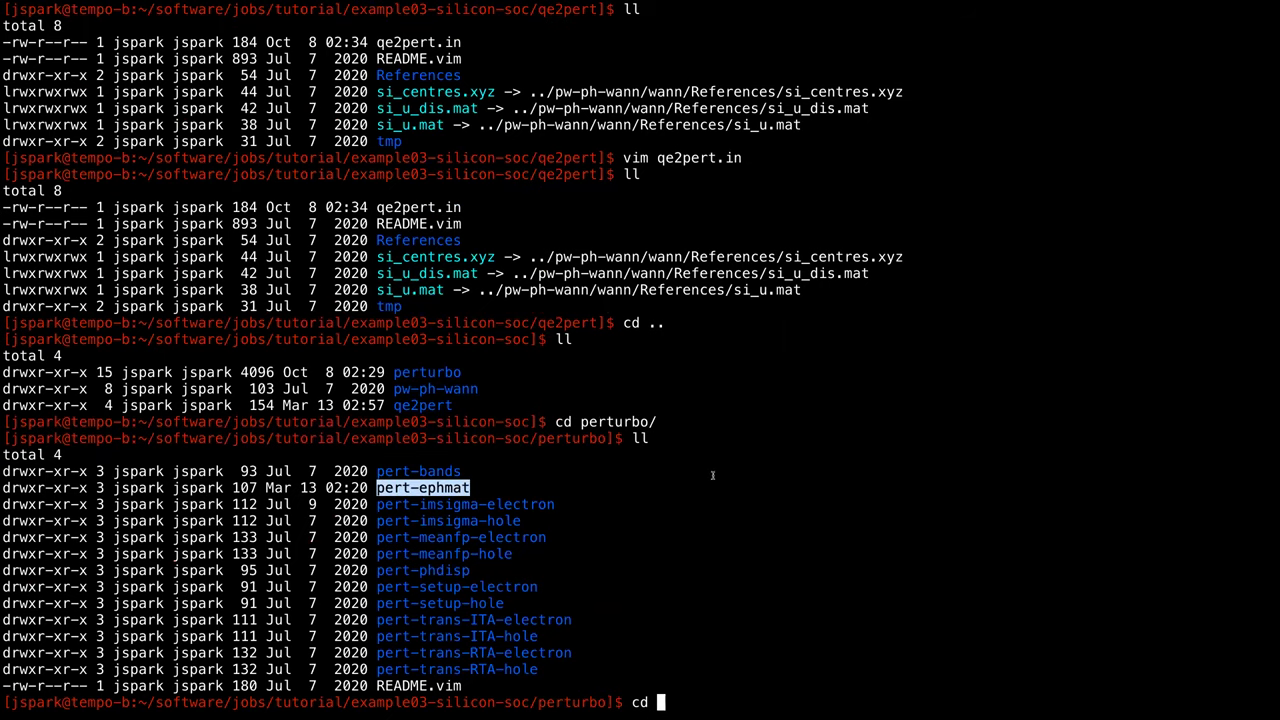
pyautogui.middleClick(713, 475)
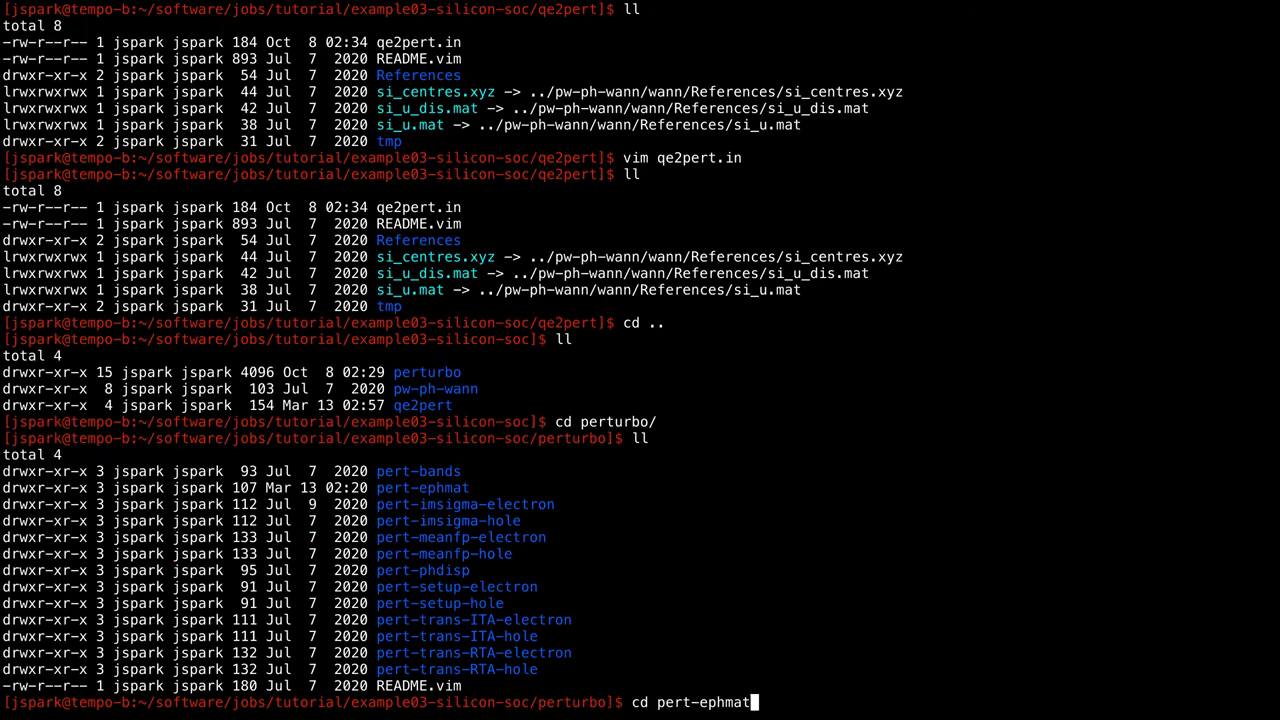
pyautogui.press('Return')
pyautogui.write('ll')
pyautogui.press('Return')
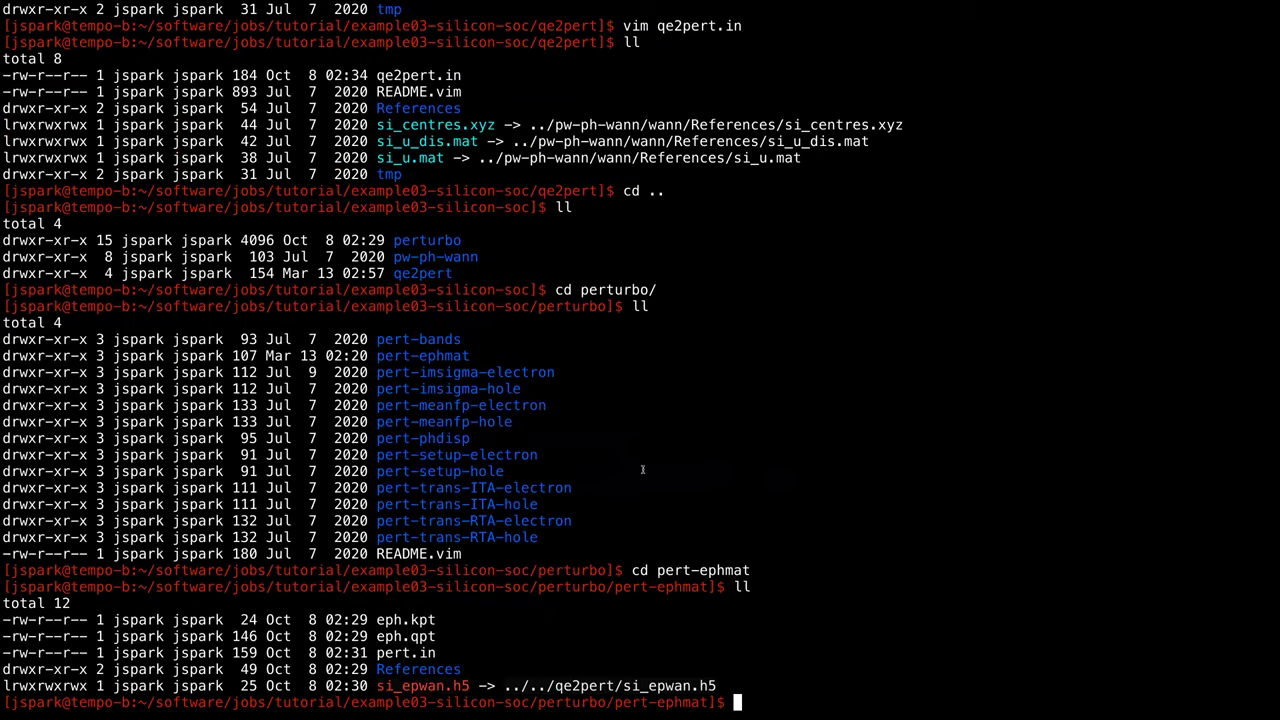
# Open the pert.in input file of the silicon ephmat calculation in vim.
pyautogui.write('vim eph')
pyautogui.press('BackSpace')
pyautogui.press('BackSpace')
pyautogui.press('BackSpace')
pyautogui.write('pert.in')
pyautogui.press('Return')
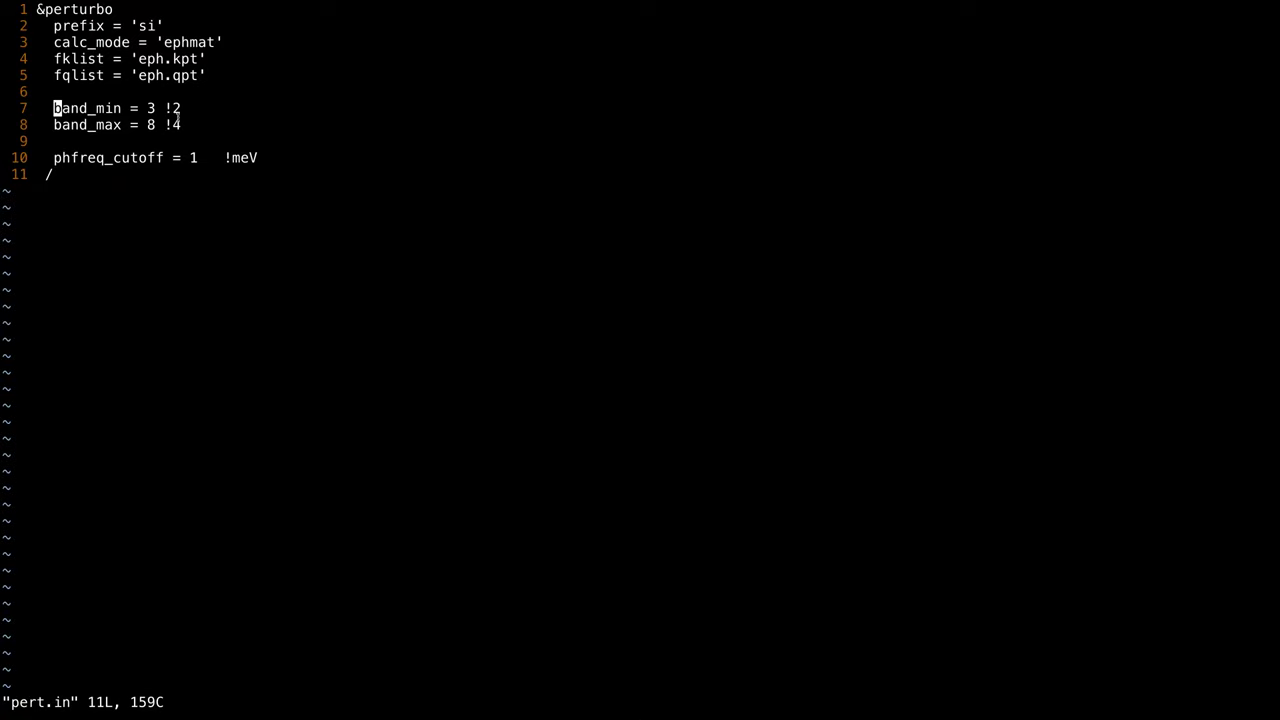
# Examine the band_min and band_max lines in pert.in and quit vim.
pyautogui.moveTo(172, 108); pyautogui.dragTo(176, 122)
pyautogui.click(176, 124)
pyautogui.click(155, 122)
pyautogui.write(':q')
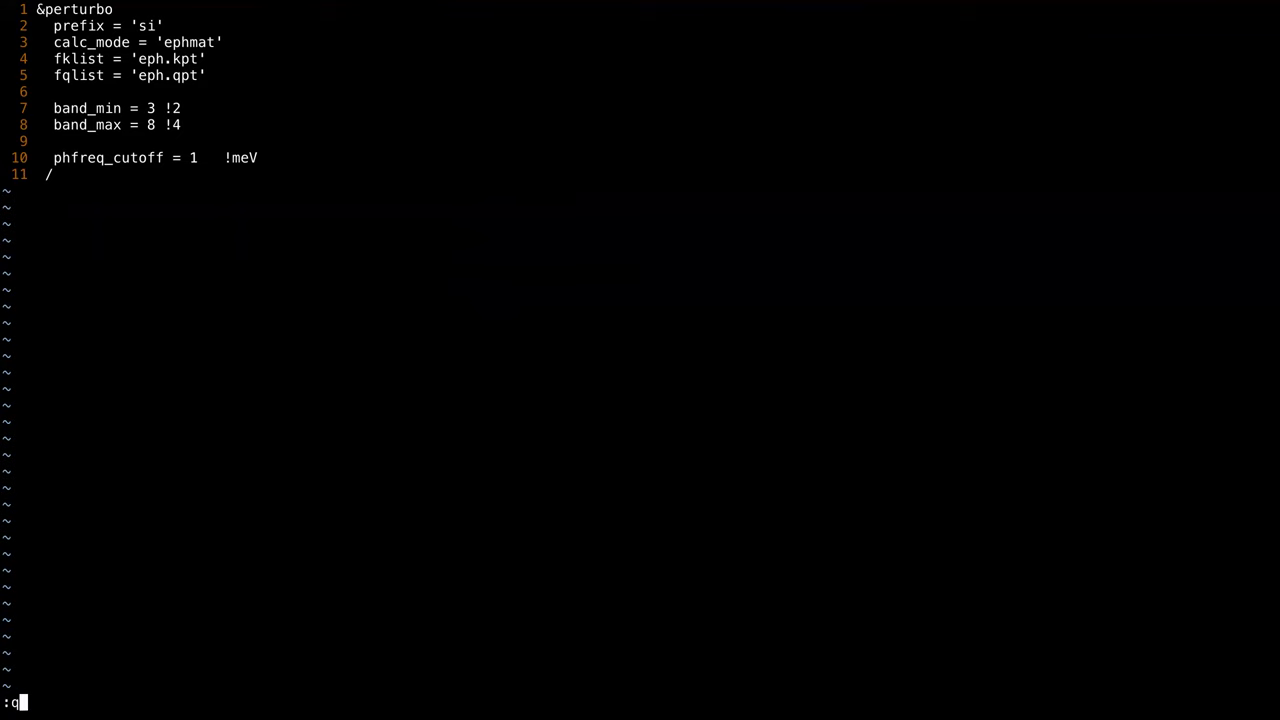
pyautogui.press('Return')
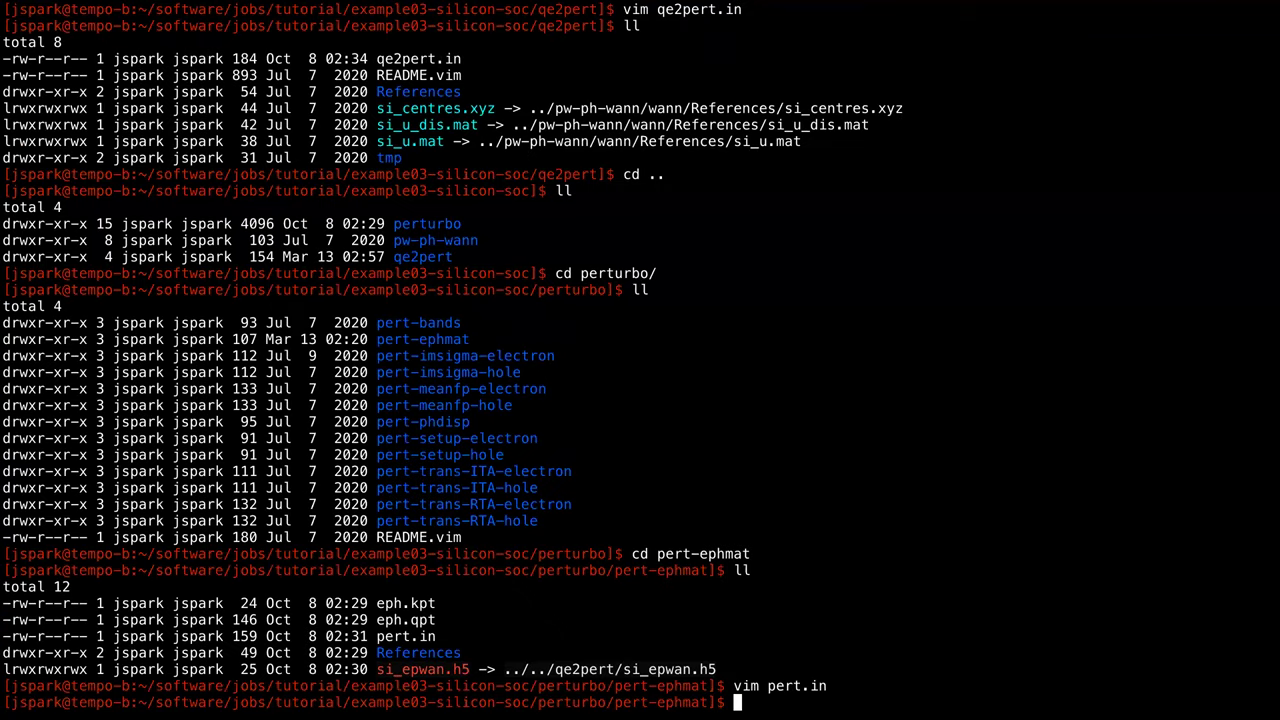
# Move up three levels from pert-ephmat to the tutorial directory and list the examples.
pyautogui.write('cd ../../../')
pyautogui.press('Return')
pyautogui.write('ll')
pyautogui.press('Return')
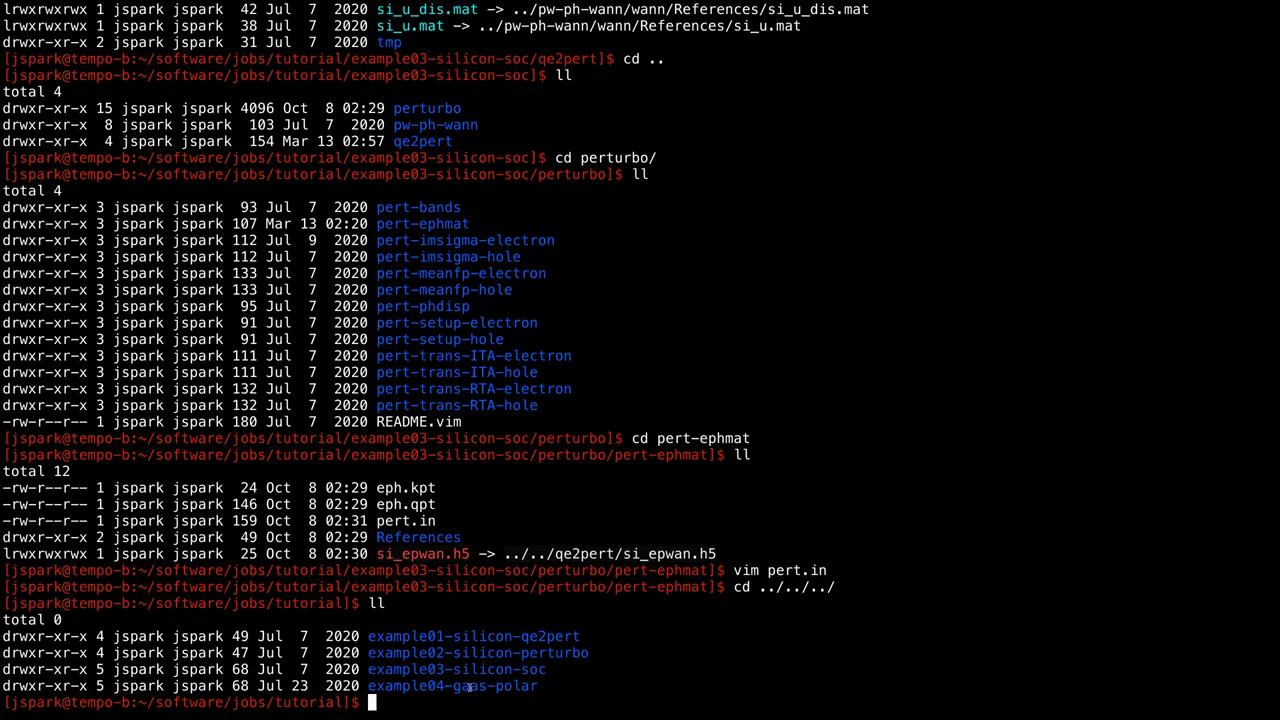
# Change into the example04-gaas-polar directory and list its contents.
pyautogui.write('cd example04')
pyautogui.press('Tab')
pyautogui.press('Return')
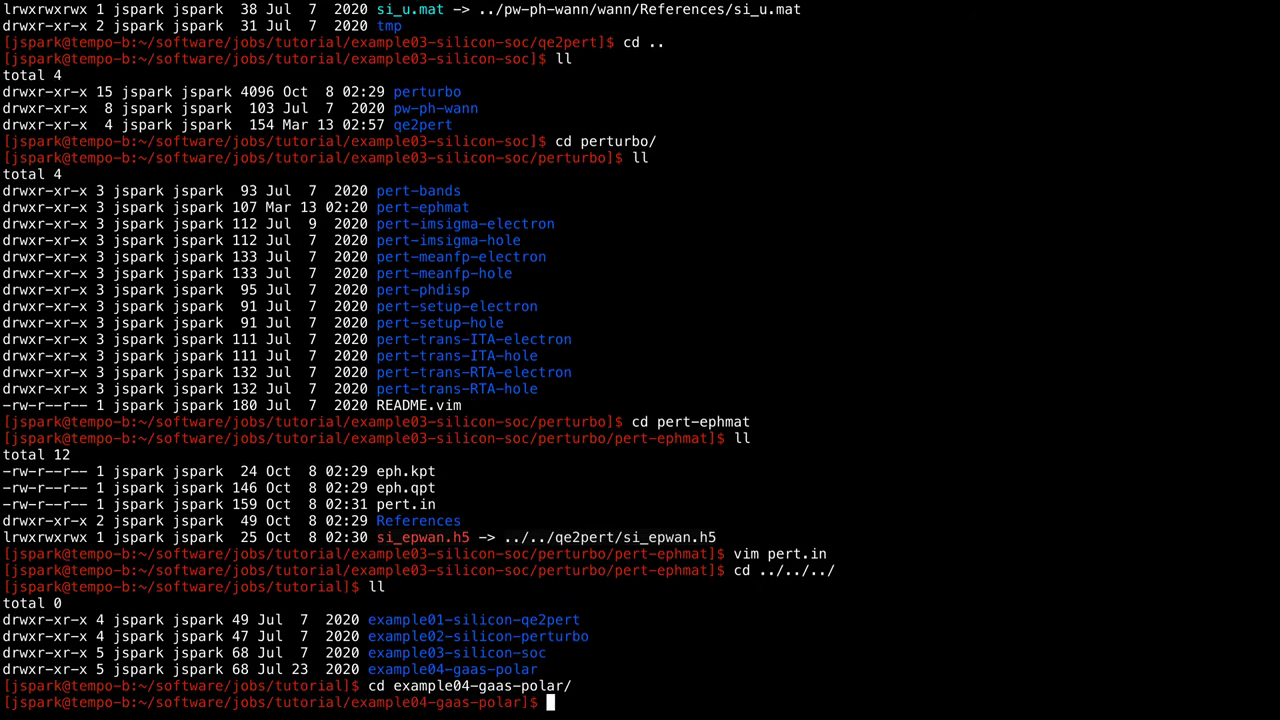
pyautogui.write('ll')
pyautogui.press('Return')
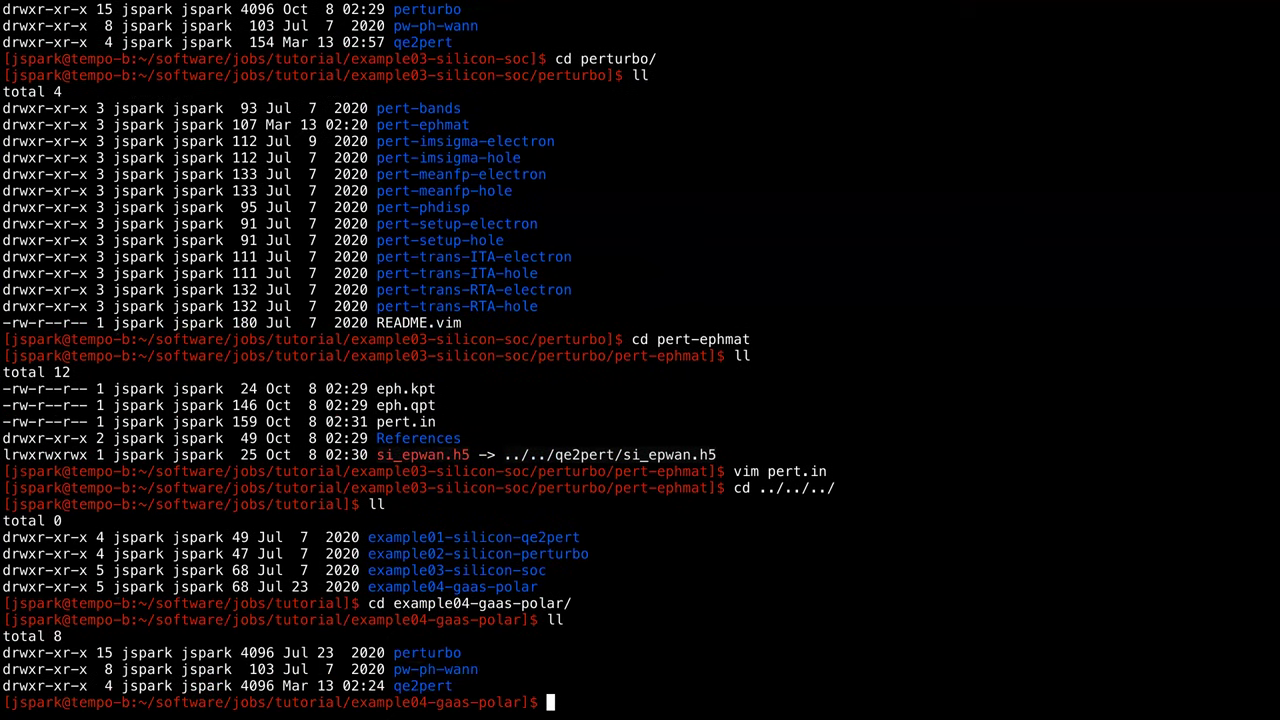
# Change into the pw-ph-wann directory of the GaAs example and list its contents.
pyautogui.write('cd')
pyautogui.doubleClick(435, 669)
pyautogui.middleClick(635, 625)
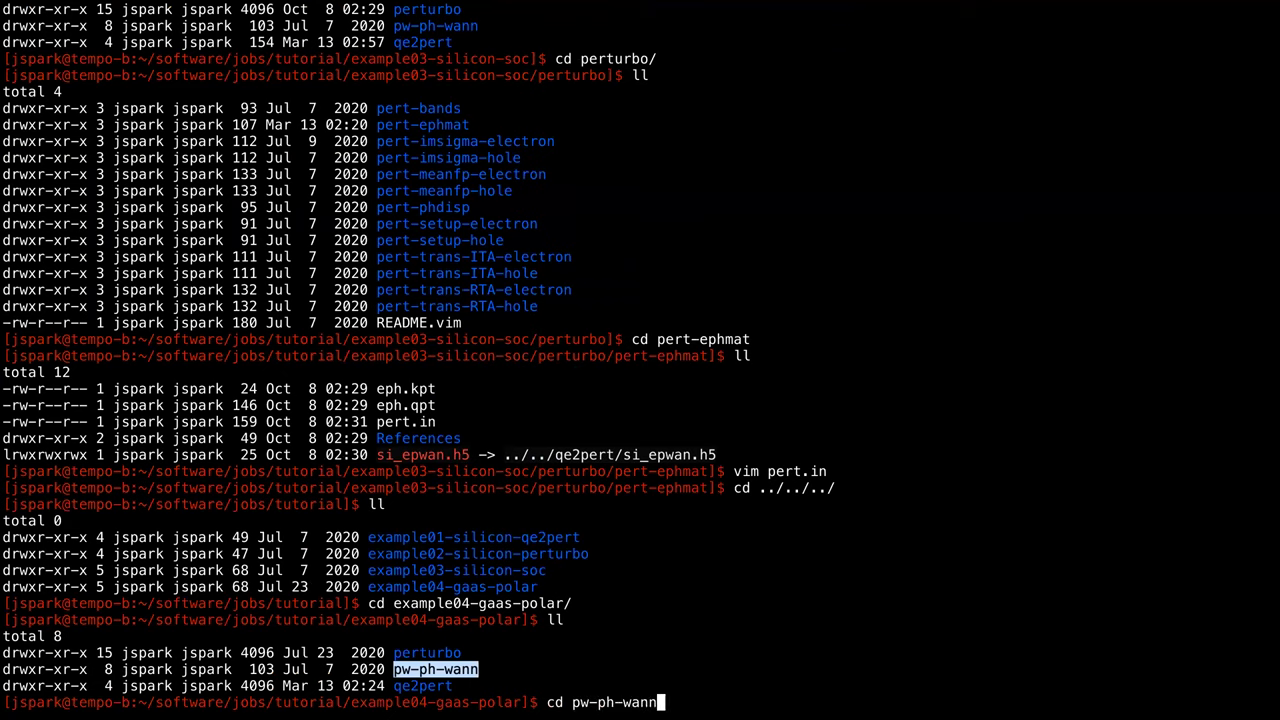
pyautogui.press('Return')
pyautogui.write('ll')
pyautogui.press('Return')
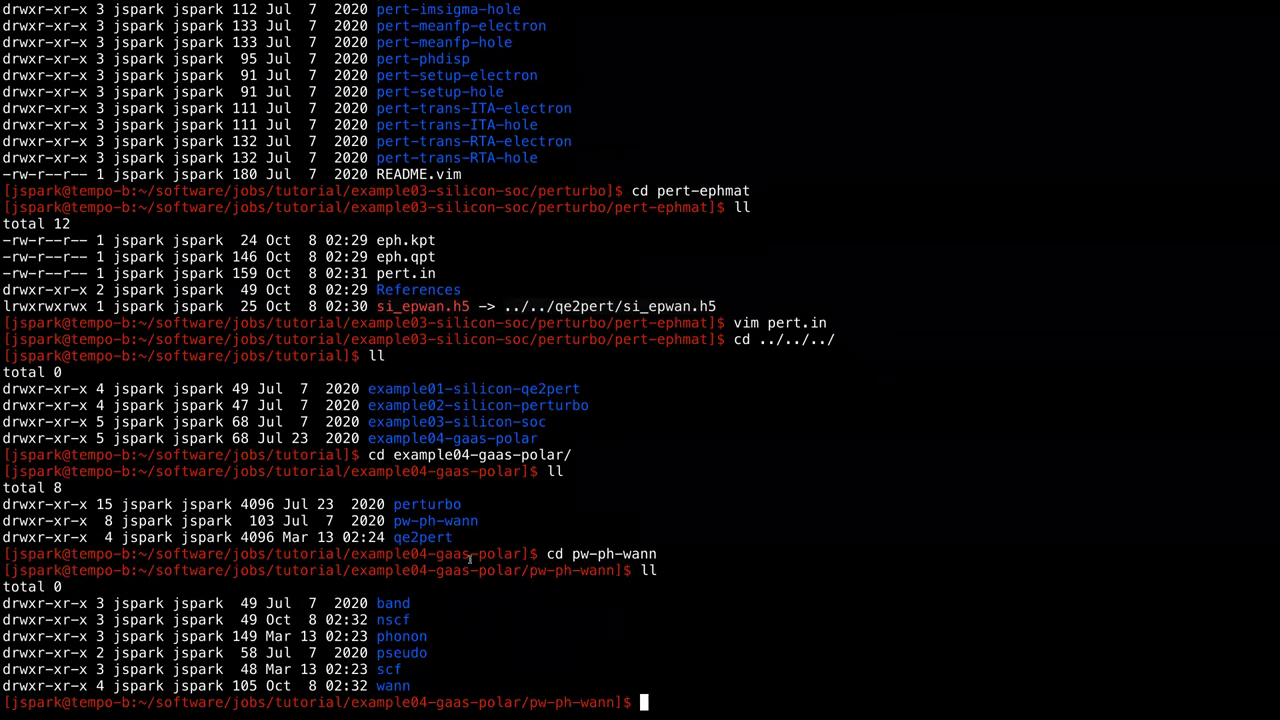
# Change into the phonon directory and open the ph-ref.in input file in vim.
pyautogui.doubleClick(408, 636)
pyautogui.write('cd ph')
pyautogui.press('Tab')
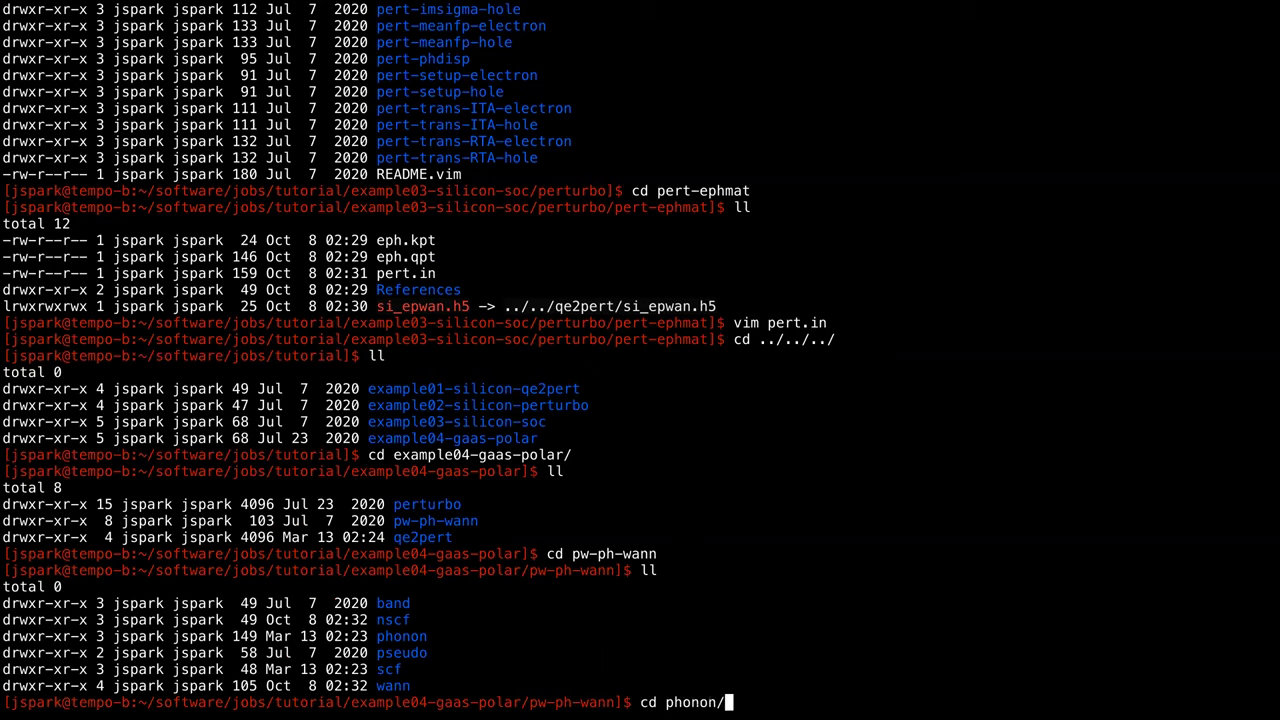
pyautogui.press('Return')
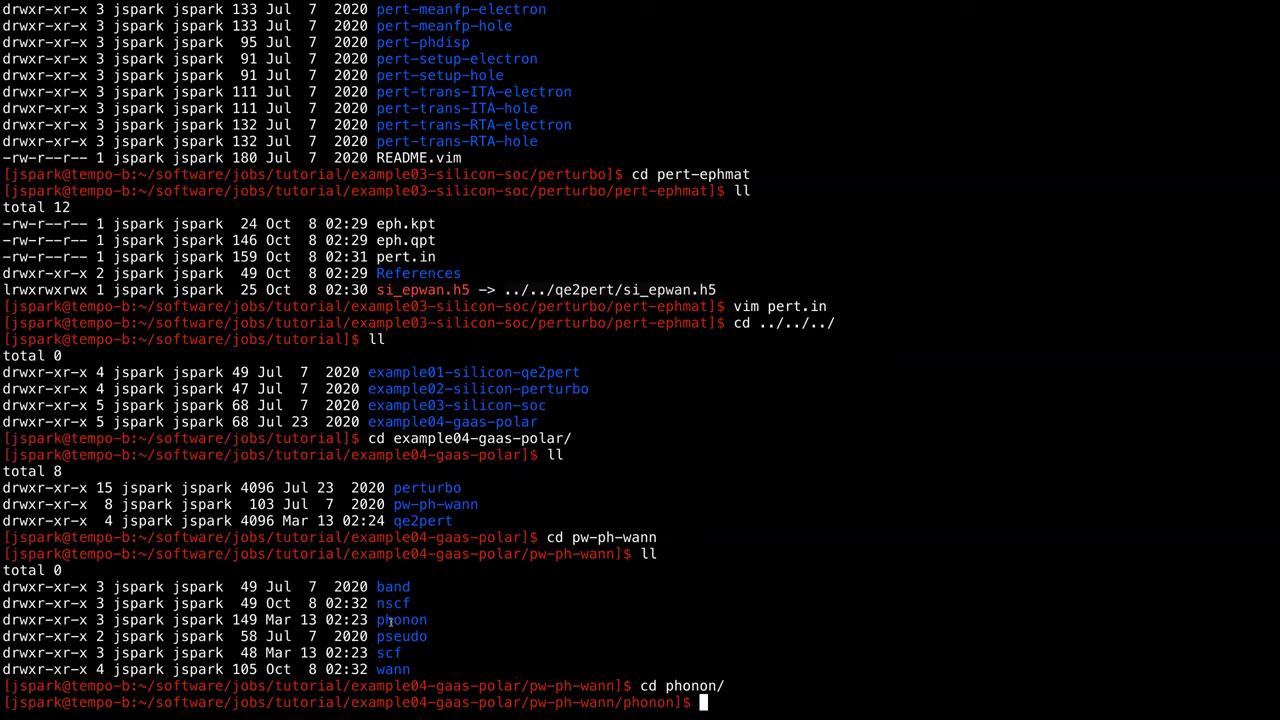
pyautogui.write('vim ph-ref.in')
pyautogui.press('Return')
# Examine the epsil setting in the GaAs phonon input ph-ref.in and quit vim.
pyautogui.press('h')
pyautogui.press('h')
pyautogui.press('h')
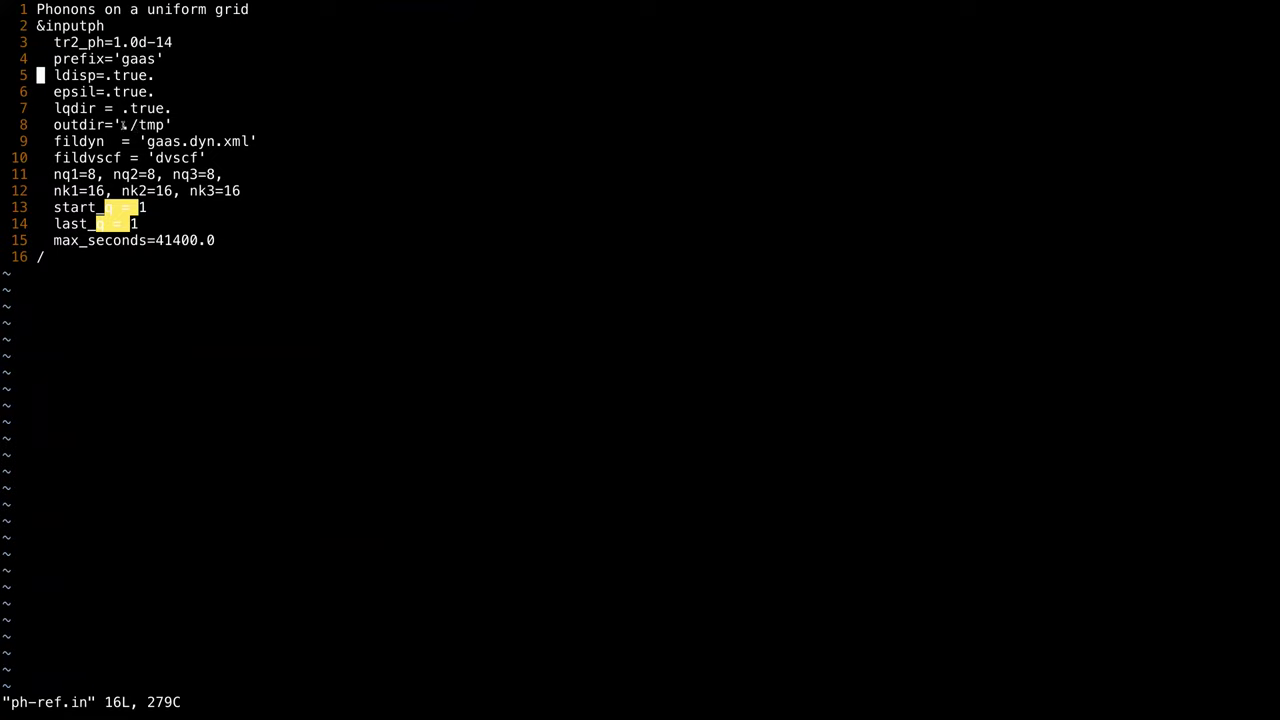
pyautogui.moveTo(55, 91); pyautogui.dragTo(140, 91)
pyautogui.click(434, 292)
pyautogui.press('k')
pyautogui.press('g')
pyautogui.press('g')
pyautogui.write(':q')
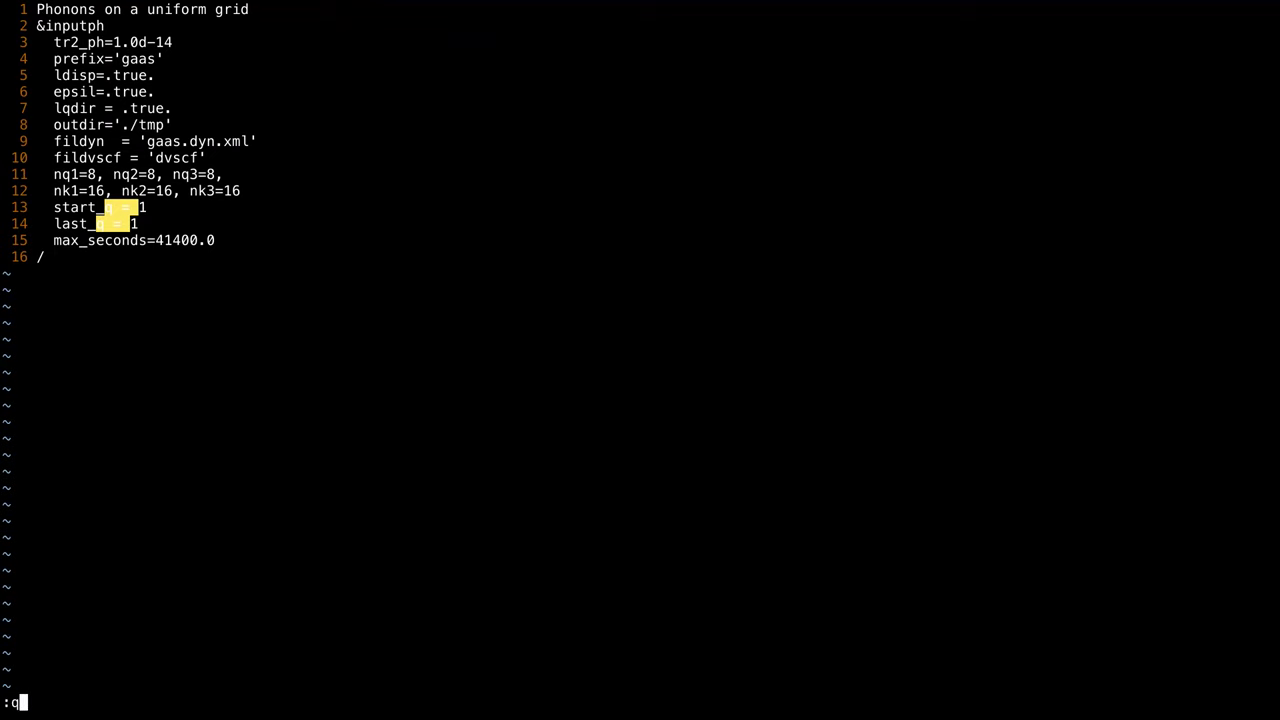
pyautogui.press('Return')
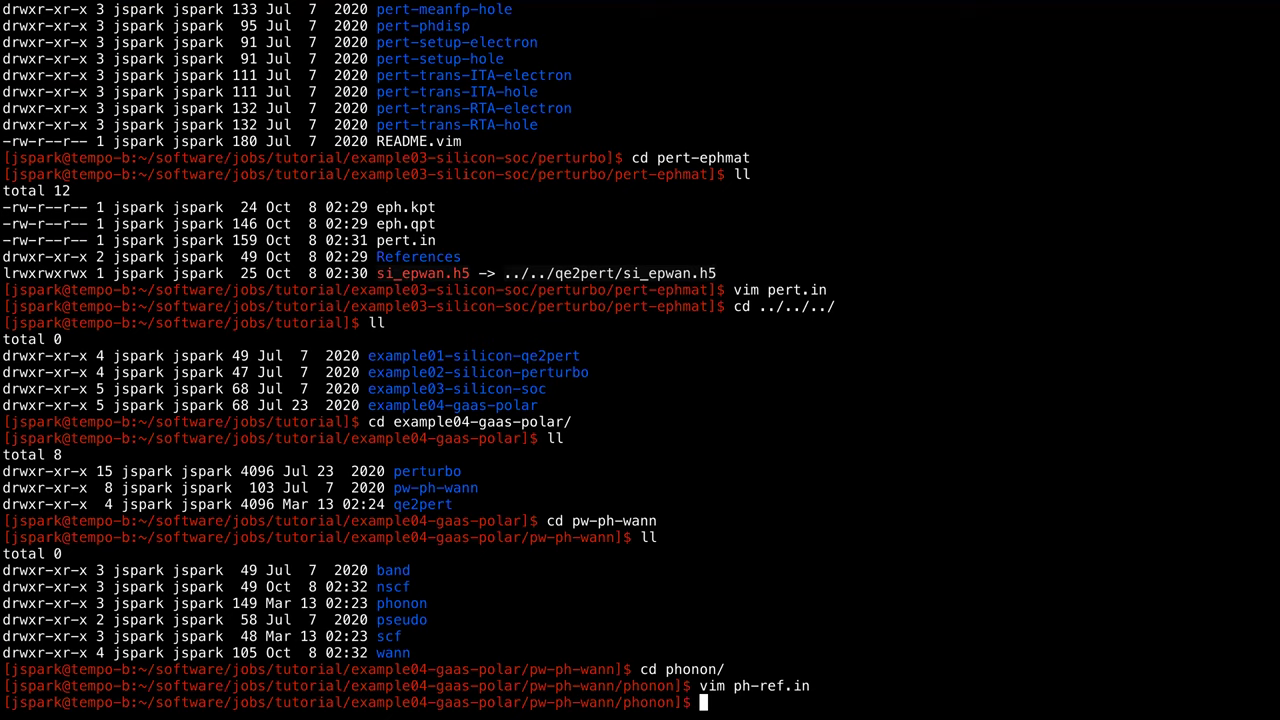
# Move up from phonon to the pw-ph-wann directory and list it.
pyautogui.write('cd ../')
pyautogui.press('Return')
pyautogui.write('ll')
pyautogui.press('Return')
# Move up from pw-ph-wann to the example04-gaas-polar directory and list its contents.
pyautogui.write('c')
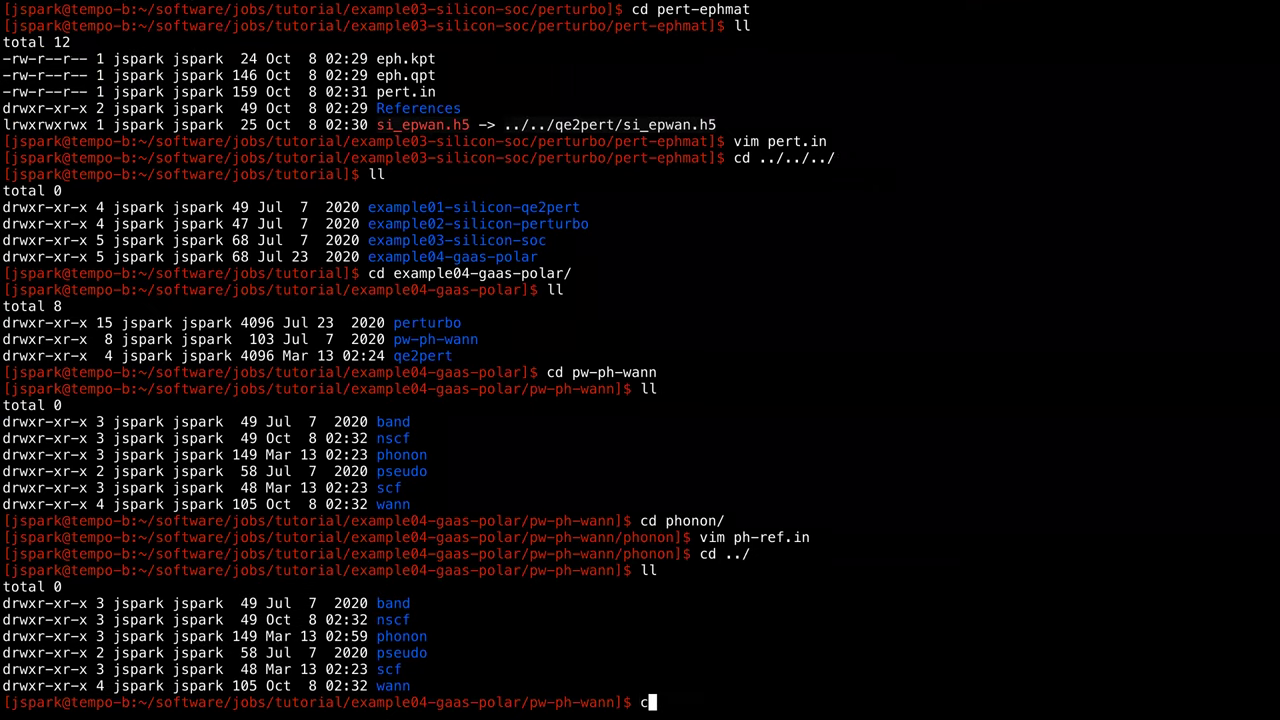
pyautogui.write('d ../')
pyautogui.press('Return')
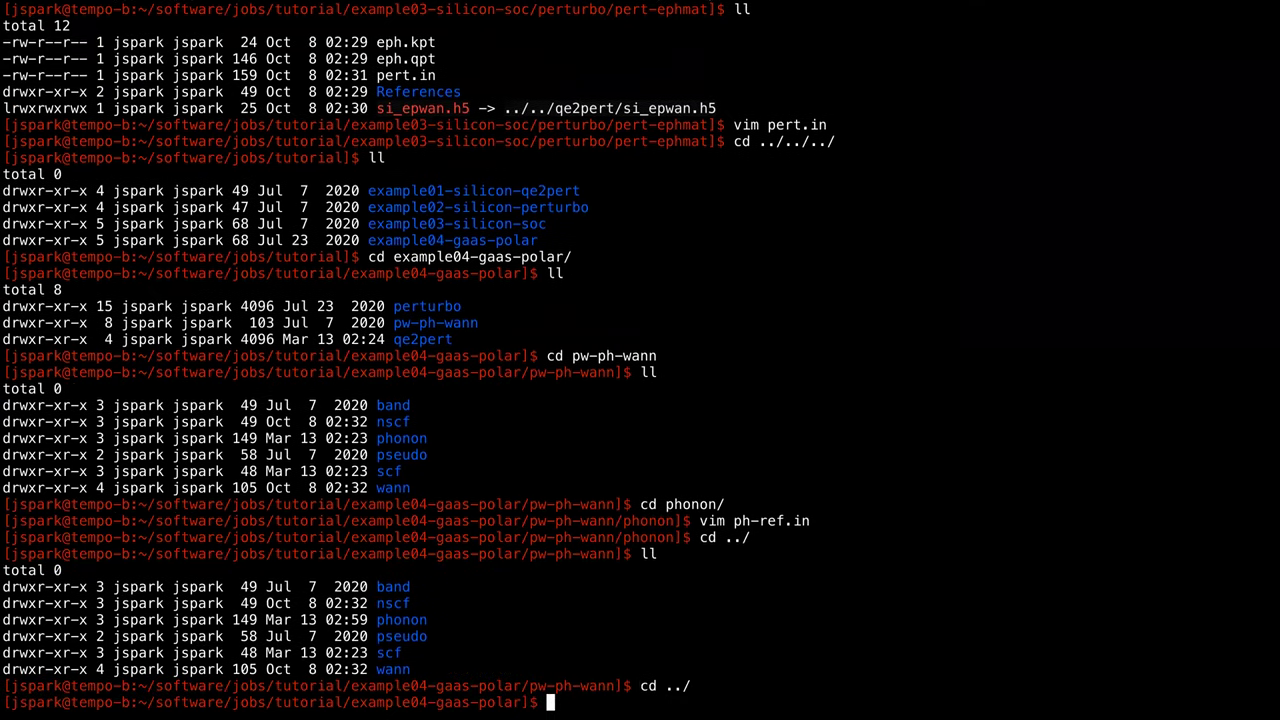
pyautogui.write('ll')
pyautogui.press('Return')
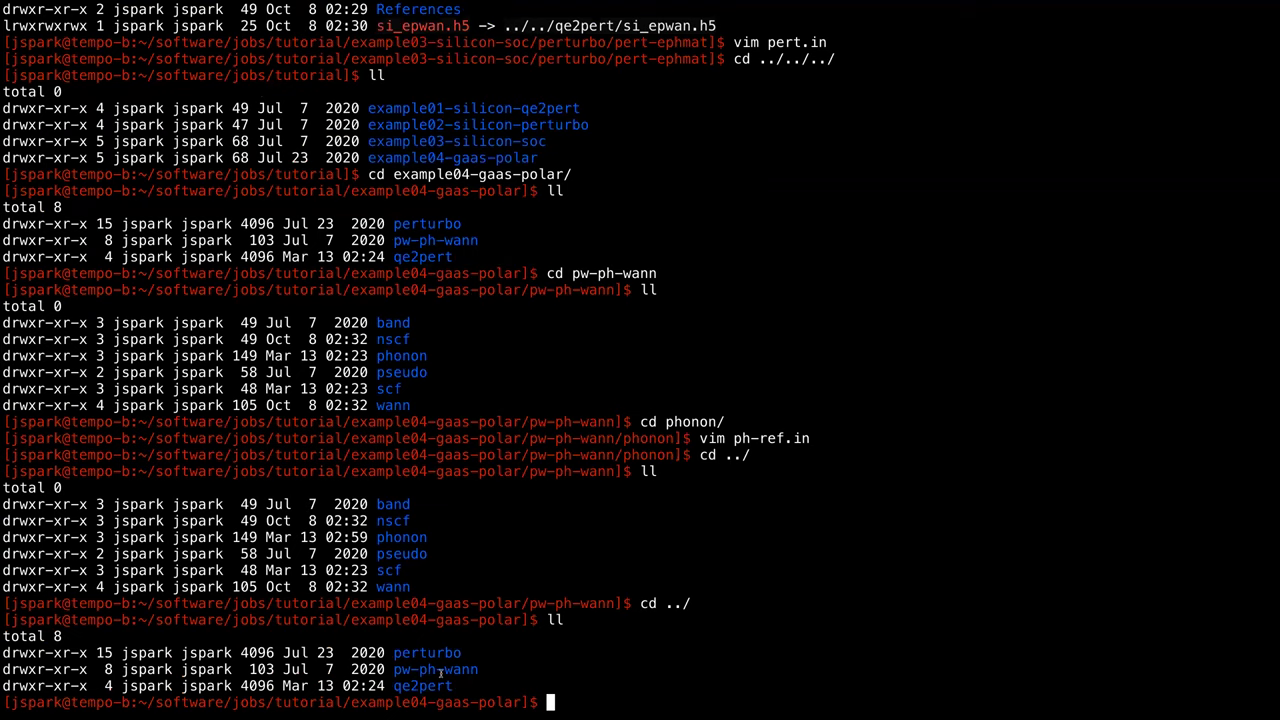
# Change into the qe2pert directory of the GaAs example and list its files.
pyautogui.doubleClick(425, 685)
pyautogui.write('cd qe2')
pyautogui.press('Tab')
pyautogui.press('Return')
pyautogui.write('ll')
pyautogui.press('Return')
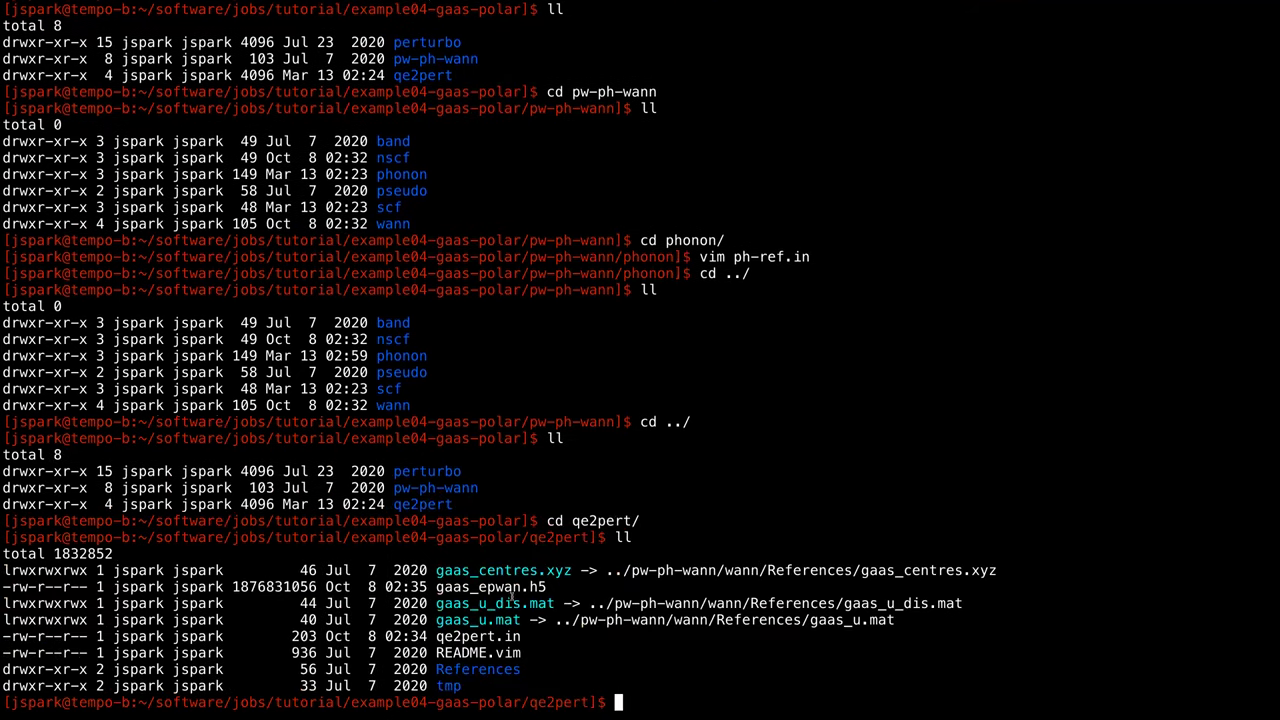
# Open the GaAs qe2pert.in input file in vim, review its settings and quit.
pyautogui.write('c')
pyautogui.press('BackSpace')
pyautogui.write('vim')
pyautogui.doubleClick(472, 636)
pyautogui.middleClick(844, 418)
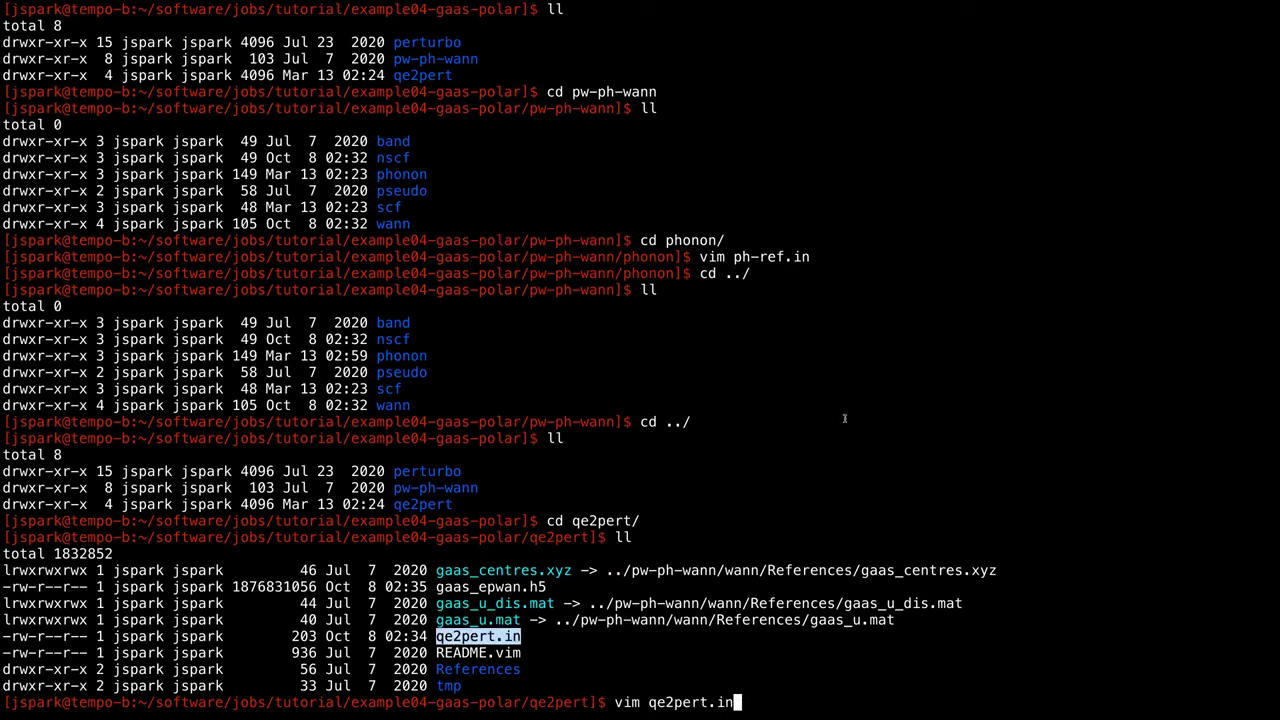
pyautogui.press('Return')
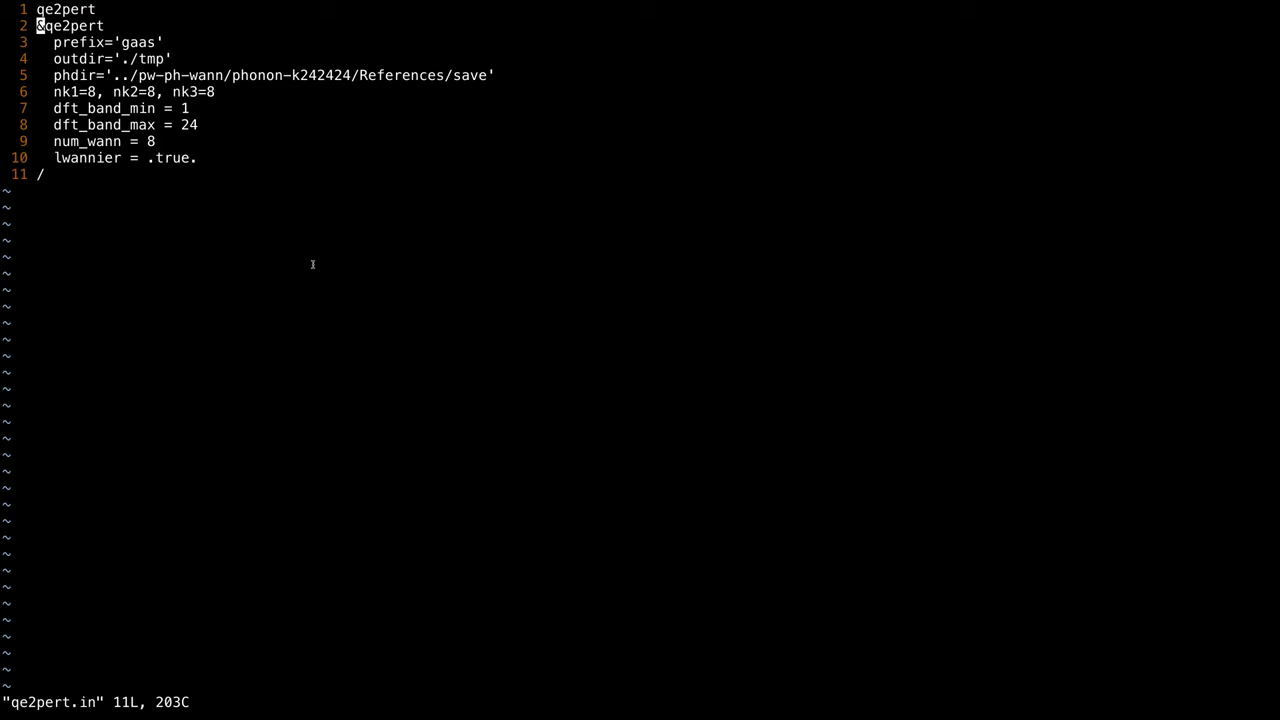
pyautogui.write(':q')
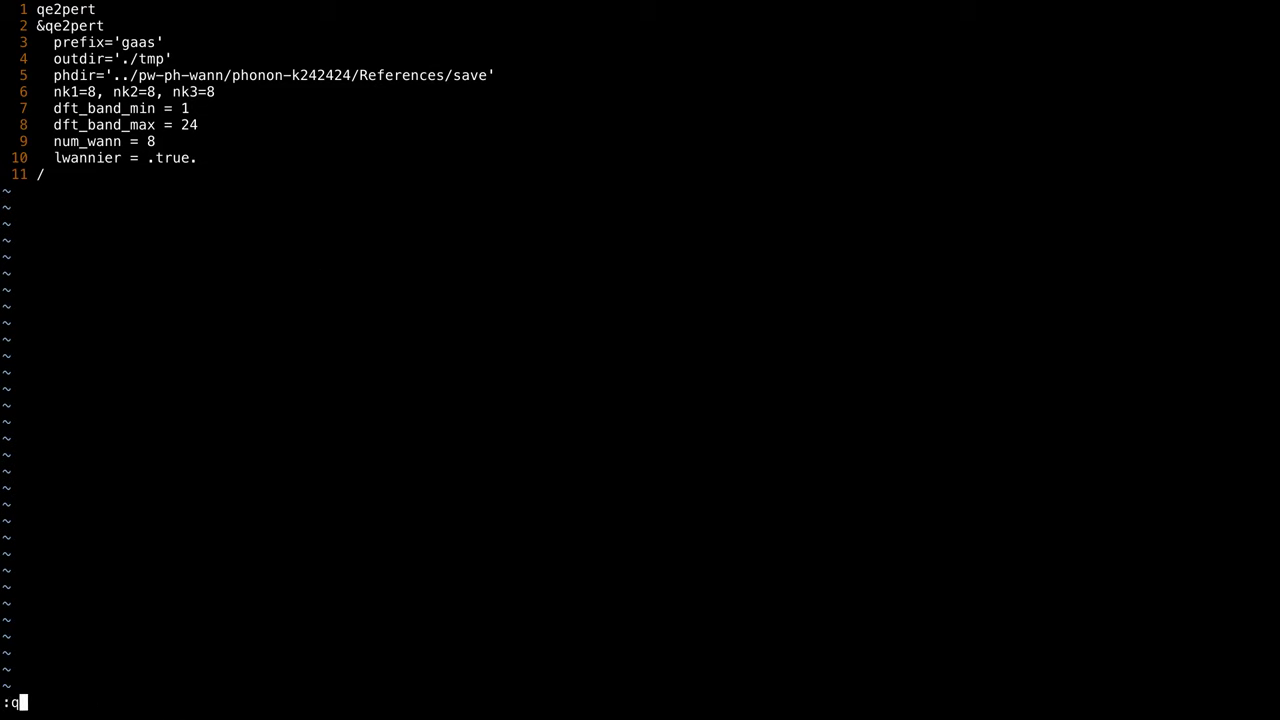
pyautogui.press('Return')
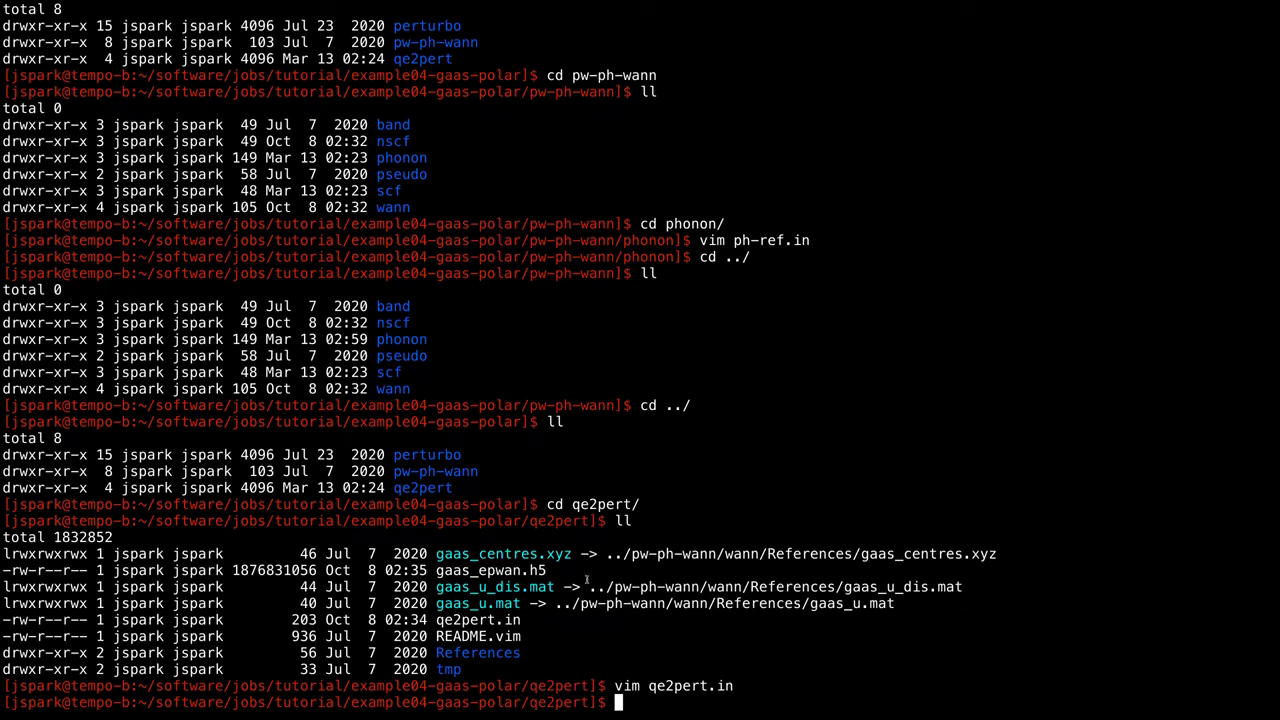
# Highlight the gaas_epwan.h5 file in the listing, then move up to example04-gaas-polar and list it.
pyautogui.moveTo(436, 570); pyautogui.dragTo(548, 570)
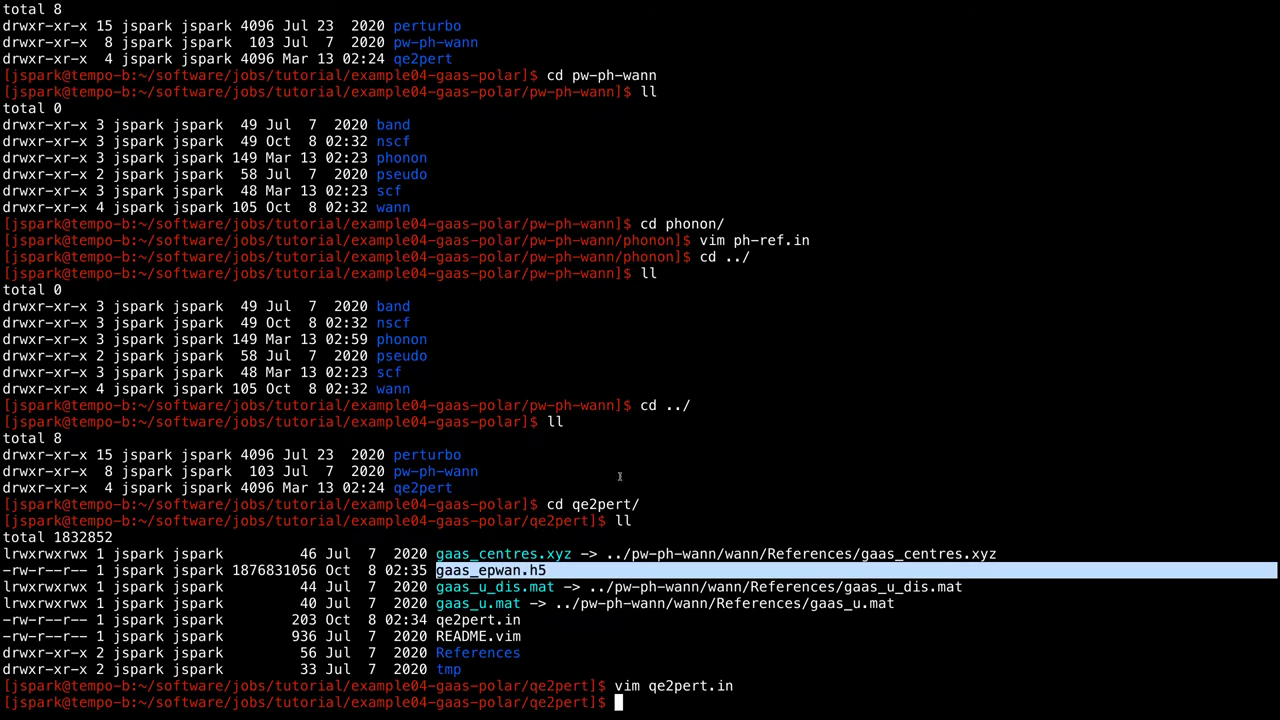
pyautogui.write('cd ../')
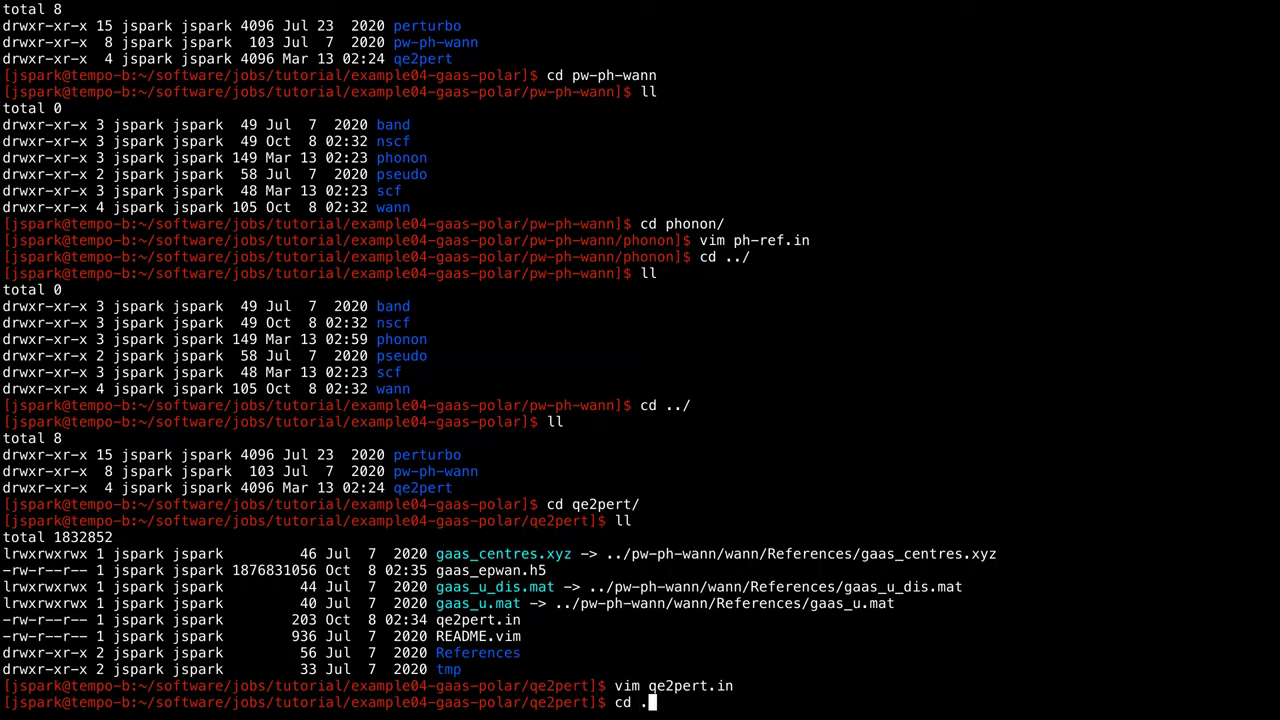
pyautogui.press('Return')
pyautogui.write('ll')
pyautogui.press('Return')
# Change into the perturbo directory of example04-gaas-polar and list its subdirectories.
pyautogui.write('cd pe')
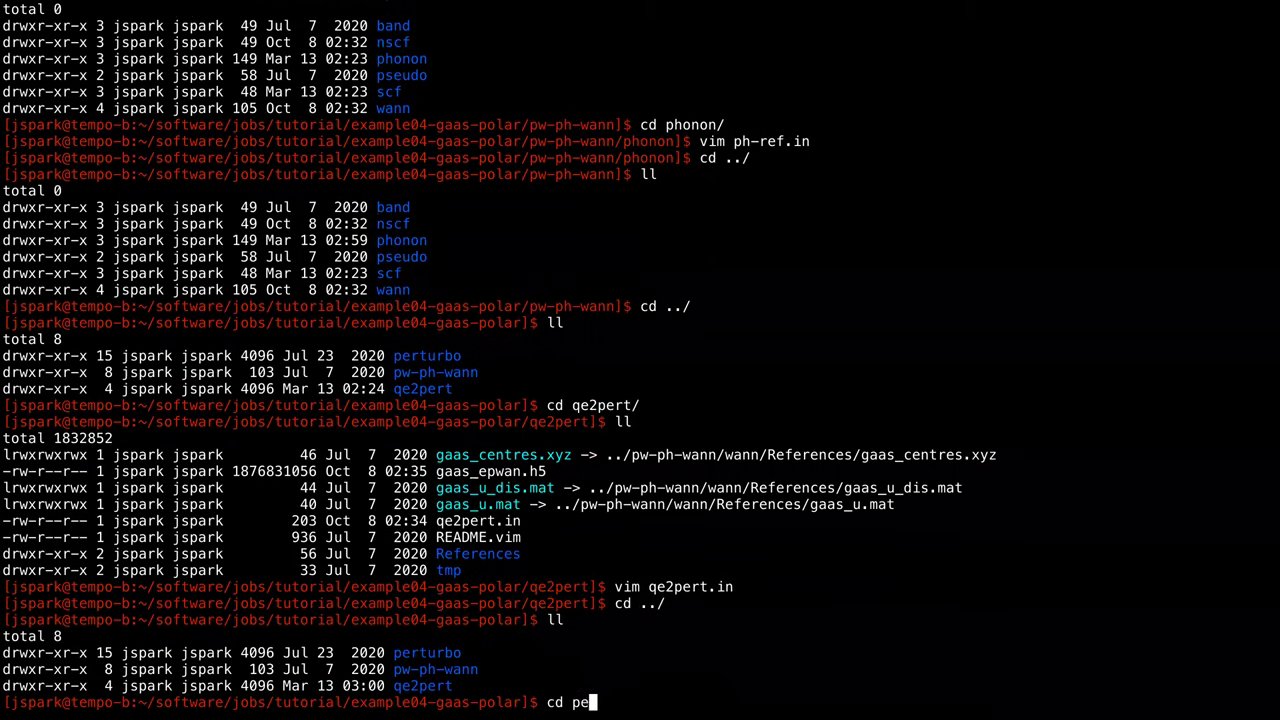
pyautogui.press('Tab')
pyautogui.press('Return')
pyautogui.write('ll')
pyautogui.press('Return')
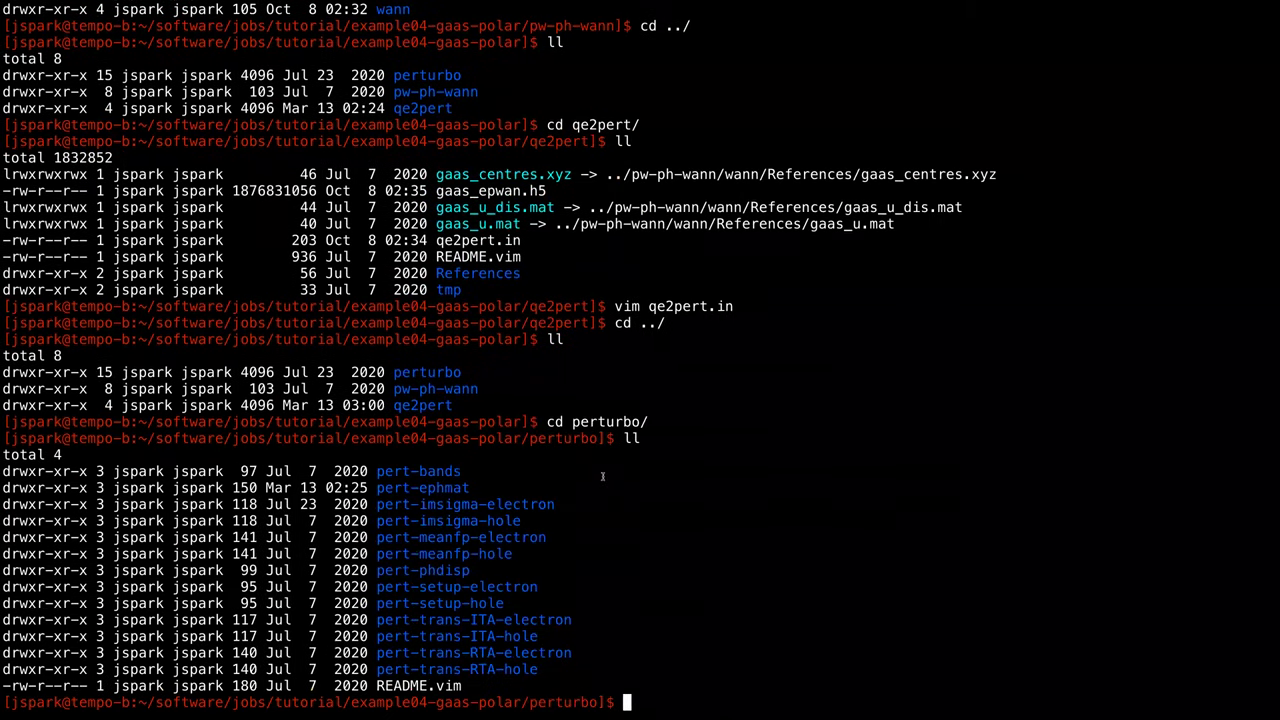
# Change into the pert-ephmat directory of the GaAs example and list its files.
pyautogui.doubleClick(441, 488)
pyautogui.press('super+c')
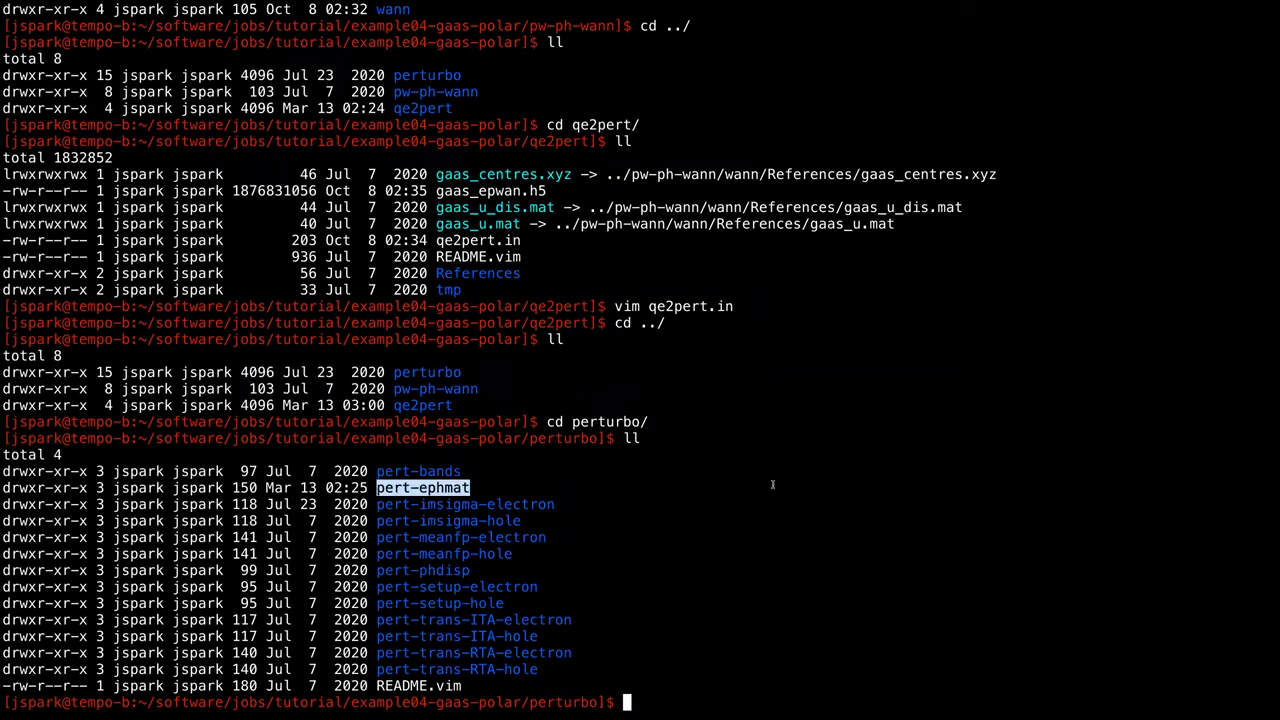
pyautogui.write('cd')
pyautogui.middleClick(647, 421)
pyautogui.press('Return')
pyautogui.write('ll')
pyautogui.press('Return')
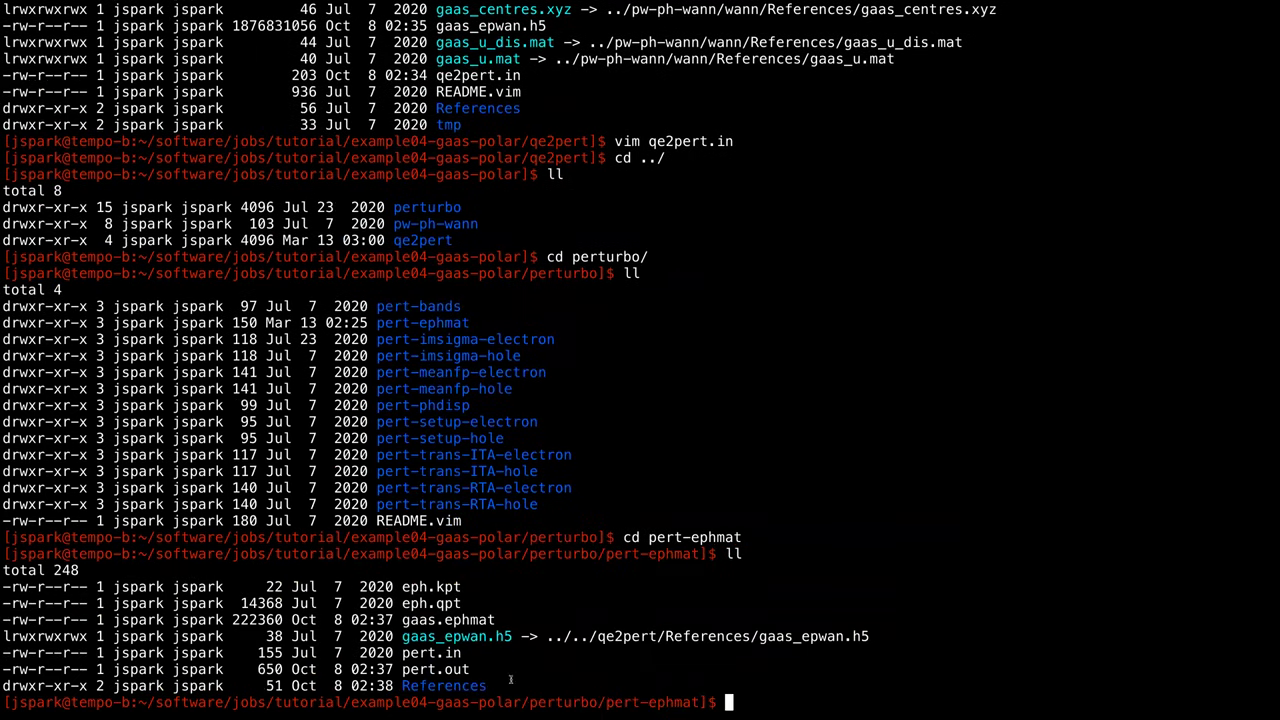
# Open the GaAs pert.in input file in vim, review its ephmat calculation settings and quit.
pyautogui.doubleClick(431, 652)
pyautogui.press('super+c')
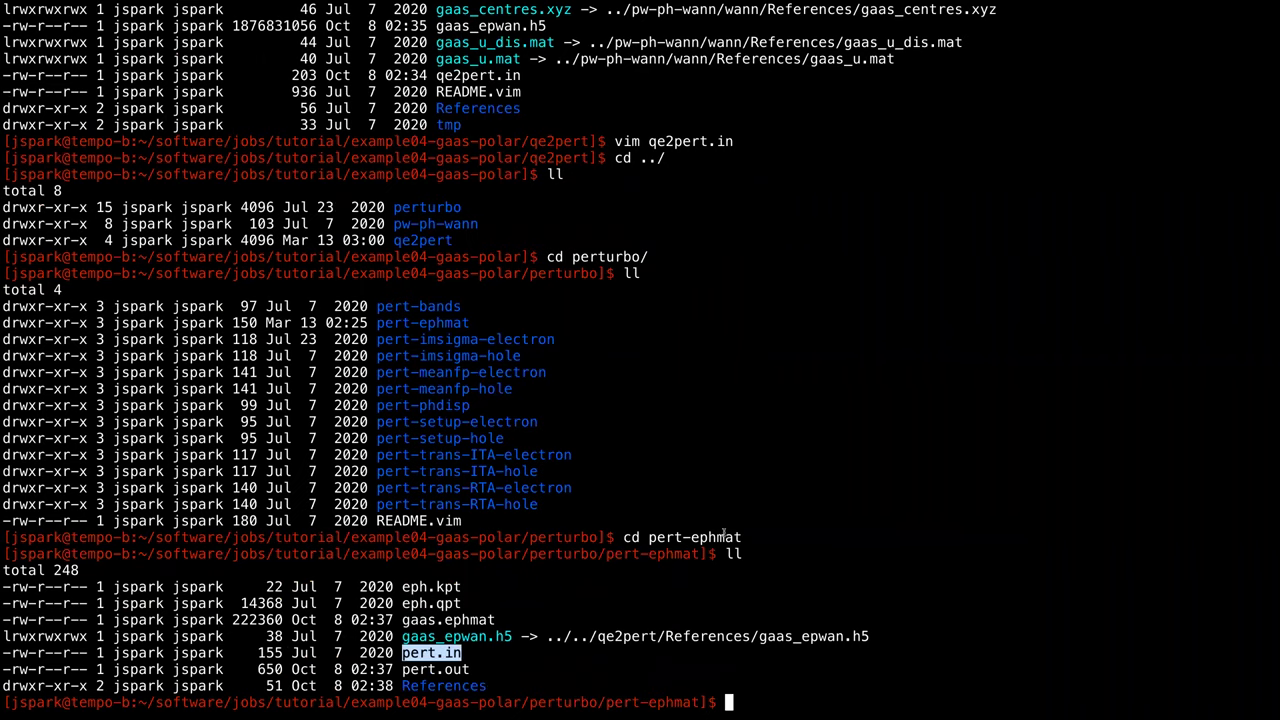
pyautogui.write('vim')
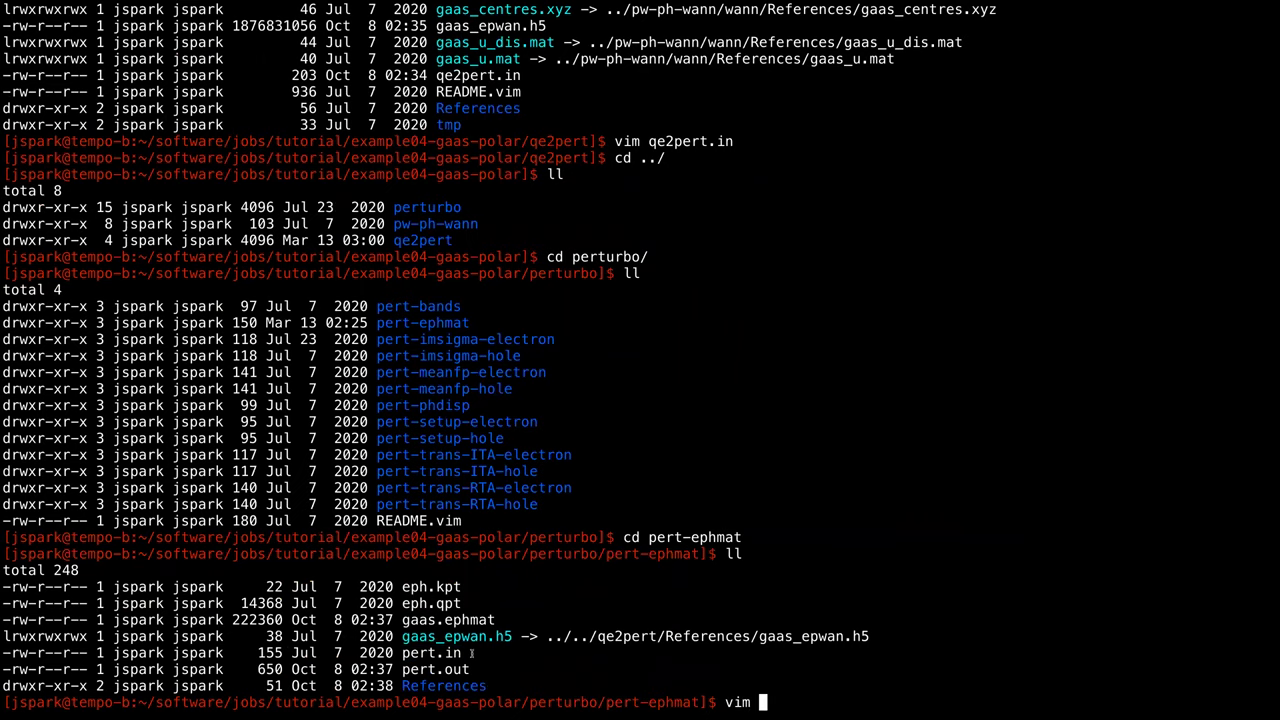
pyautogui.doubleClick(446, 653)
pyautogui.middleClick(683, 539)
pyautogui.press('Return')
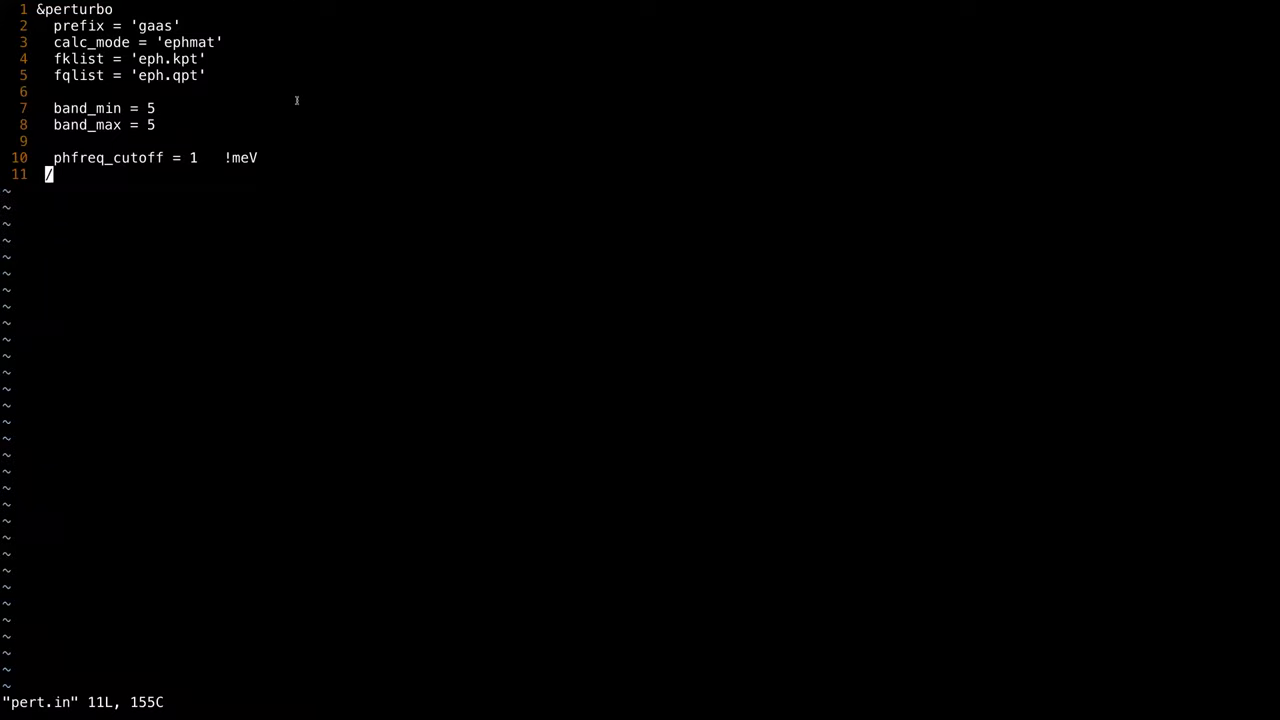
pyautogui.write(':q')
pyautogui.press('Return')
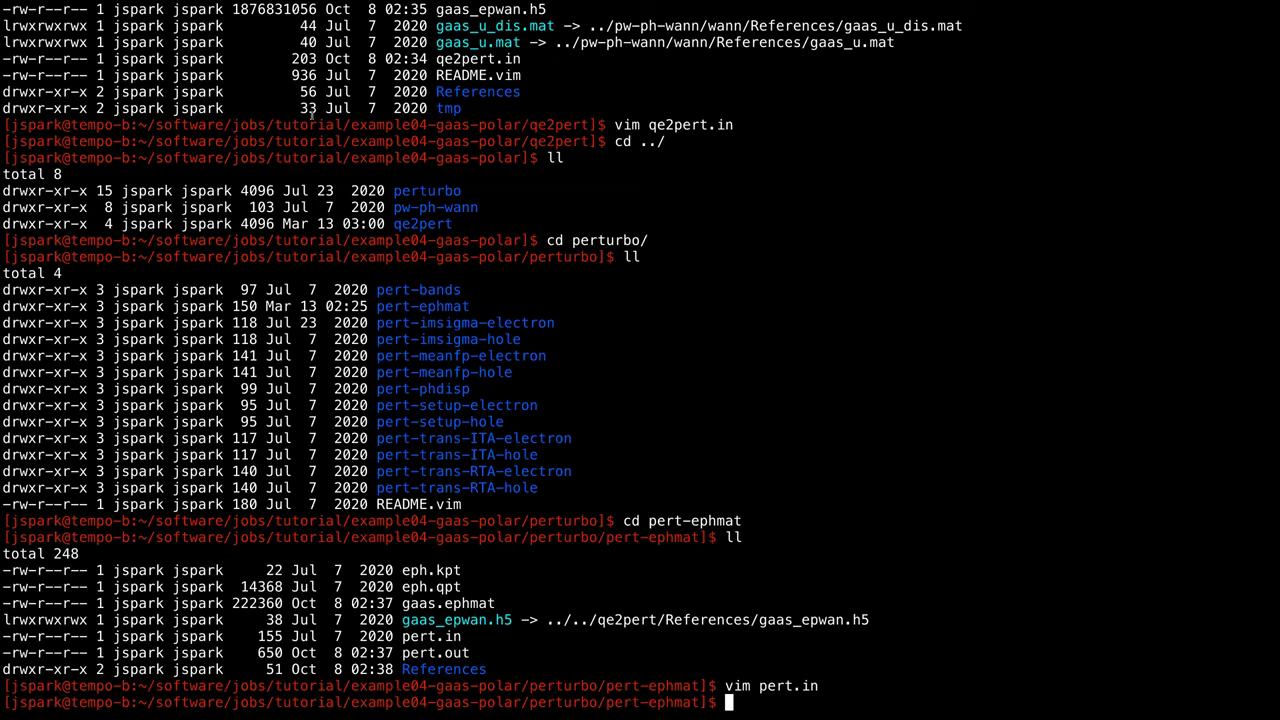
pyautogui.write('cd')
pyautogui.doubleClick(448, 603)
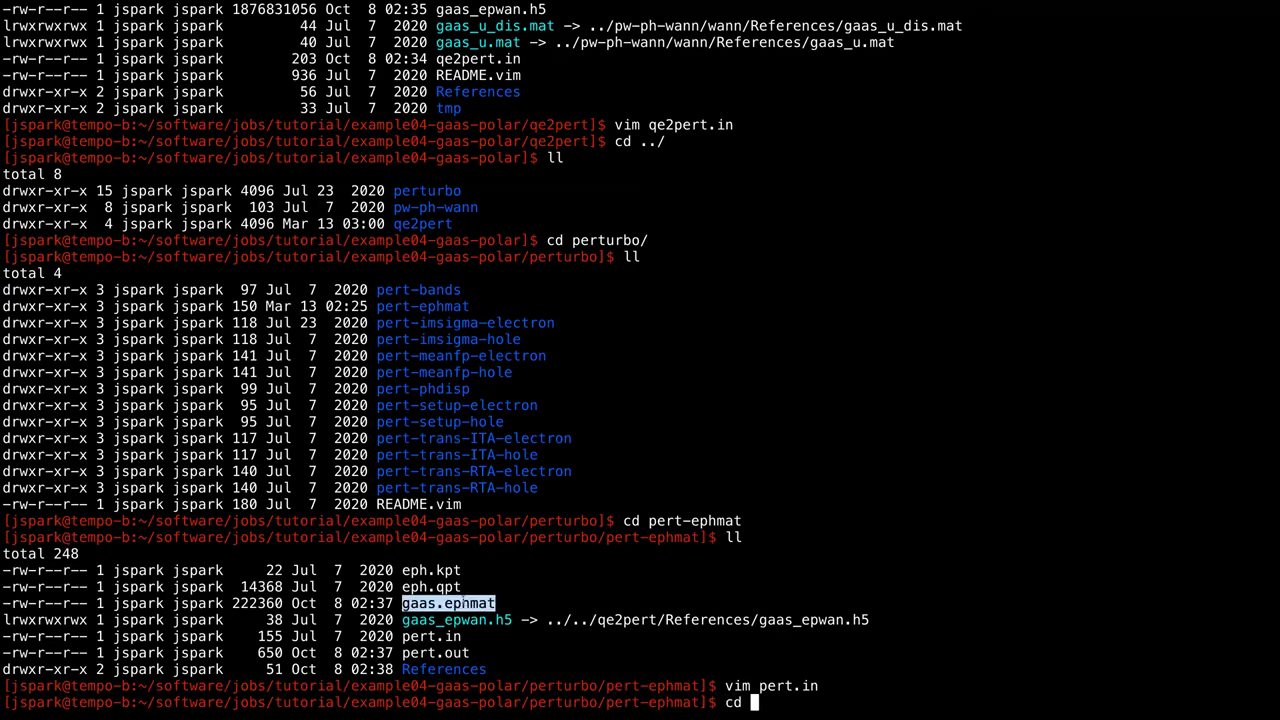
pyautogui.write('gaas.ephmat')
pyautogui.press('BackSpace')
pyautogui.press('BackSpace')
pyautogui.press('BackSpace')
pyautogui.press('BackSpace')
pyautogui.press('BackSpace')
pyautogui.press('BackSpace')
pyautogui.press('BackSpace')
pyautogui.press('BackSpace')
pyautogui.press('BackSpace')
pyautogui.press('BackSpace')
pyautogui.press('BackSpace')
pyautogui.press('BackSpace')
pyautogui.press('BackSpace')
pyautogui.press('BackSpace')
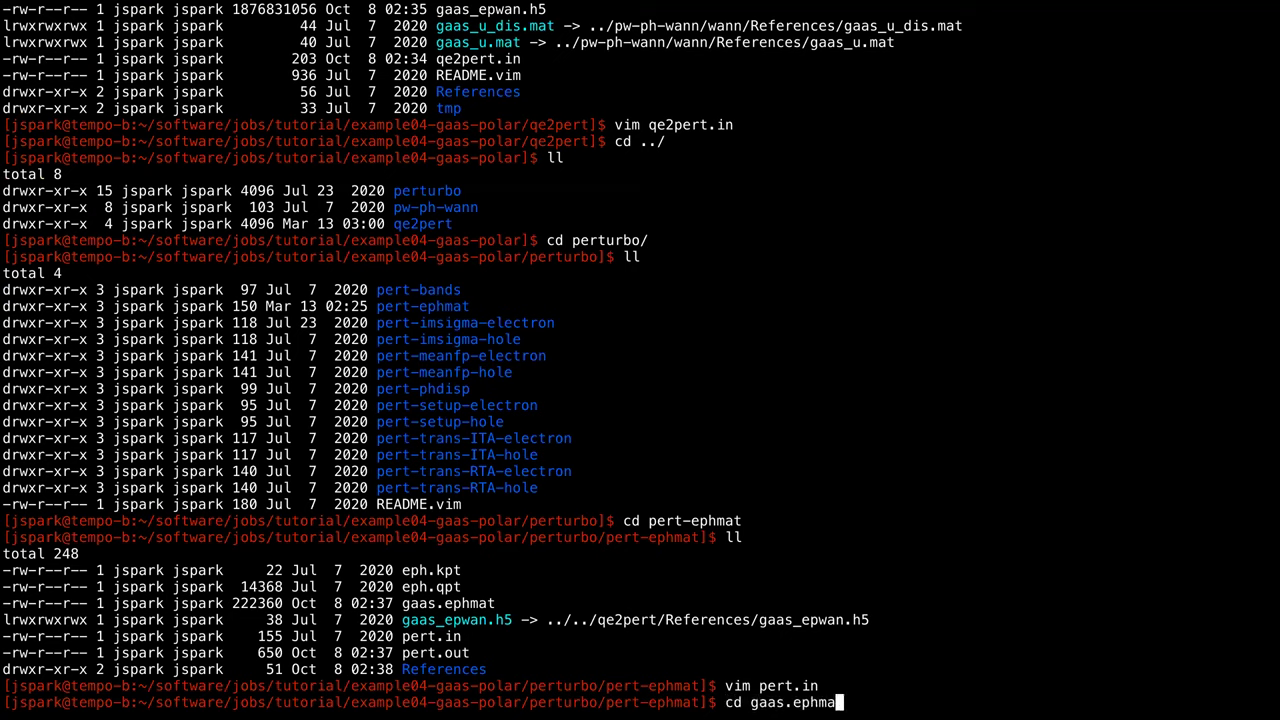
# Open the gaas.ephmat output file in vim, examine its deformation potential and |g| columns, and quit.
pyautogui.write('vim')
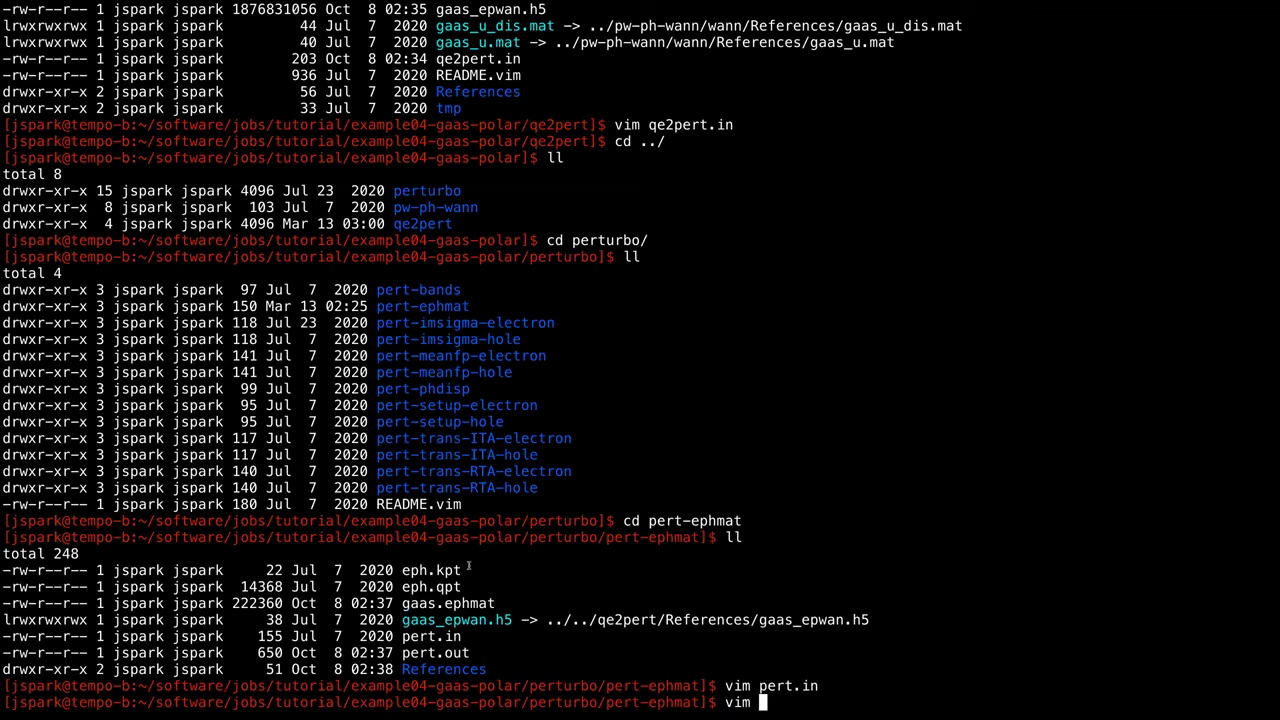
pyautogui.doubleClick(440, 603)
pyautogui.write('gaas.ephmat')
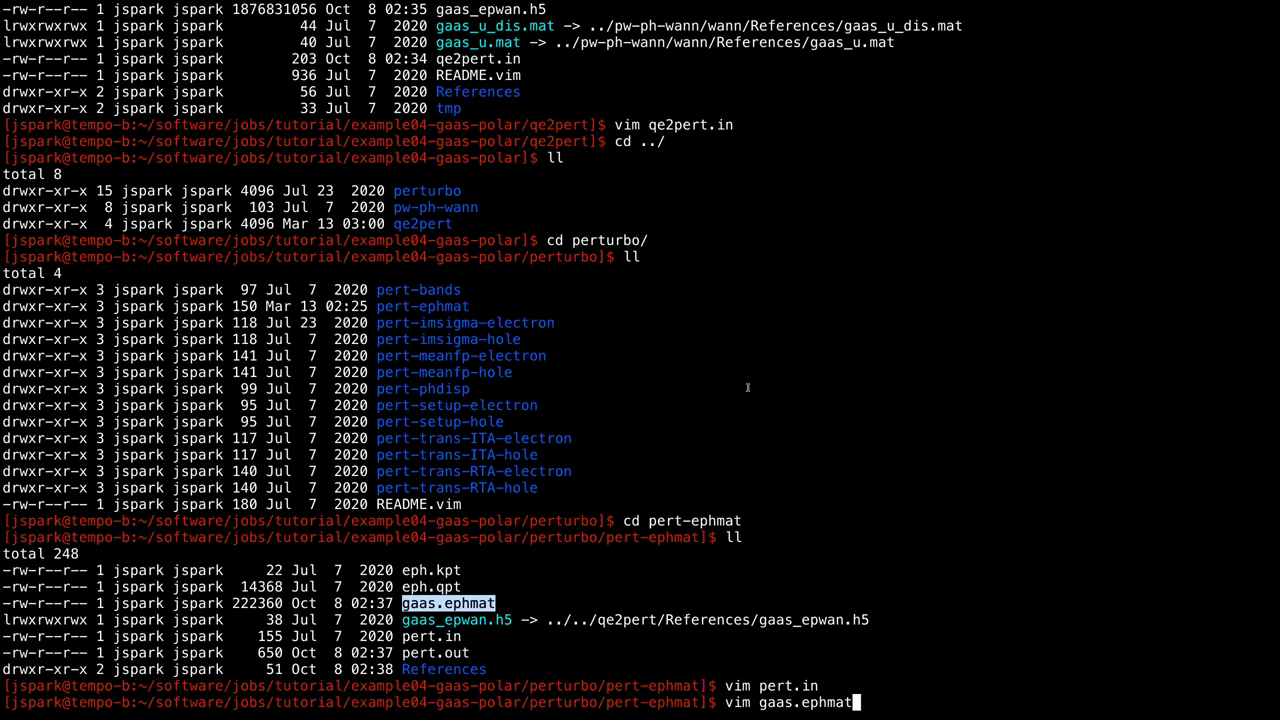
pyautogui.press('Return')
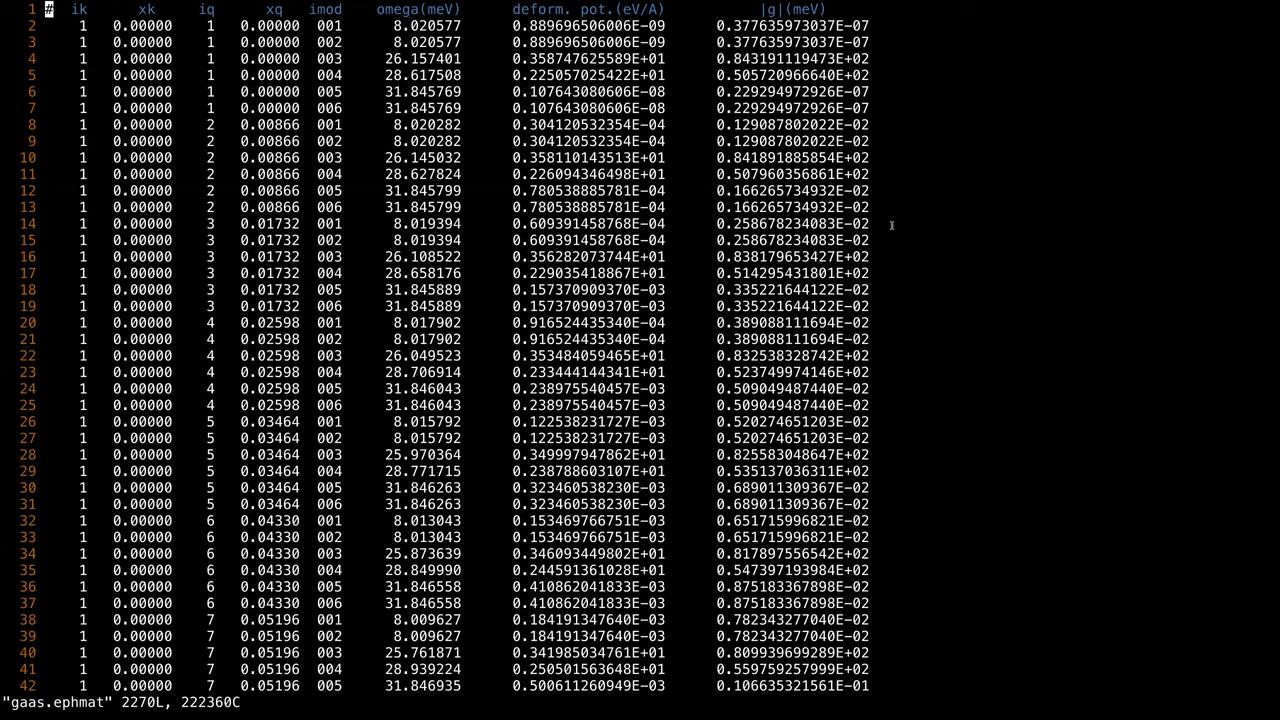
pyautogui.write(':q')
pyautogui.press('Return')
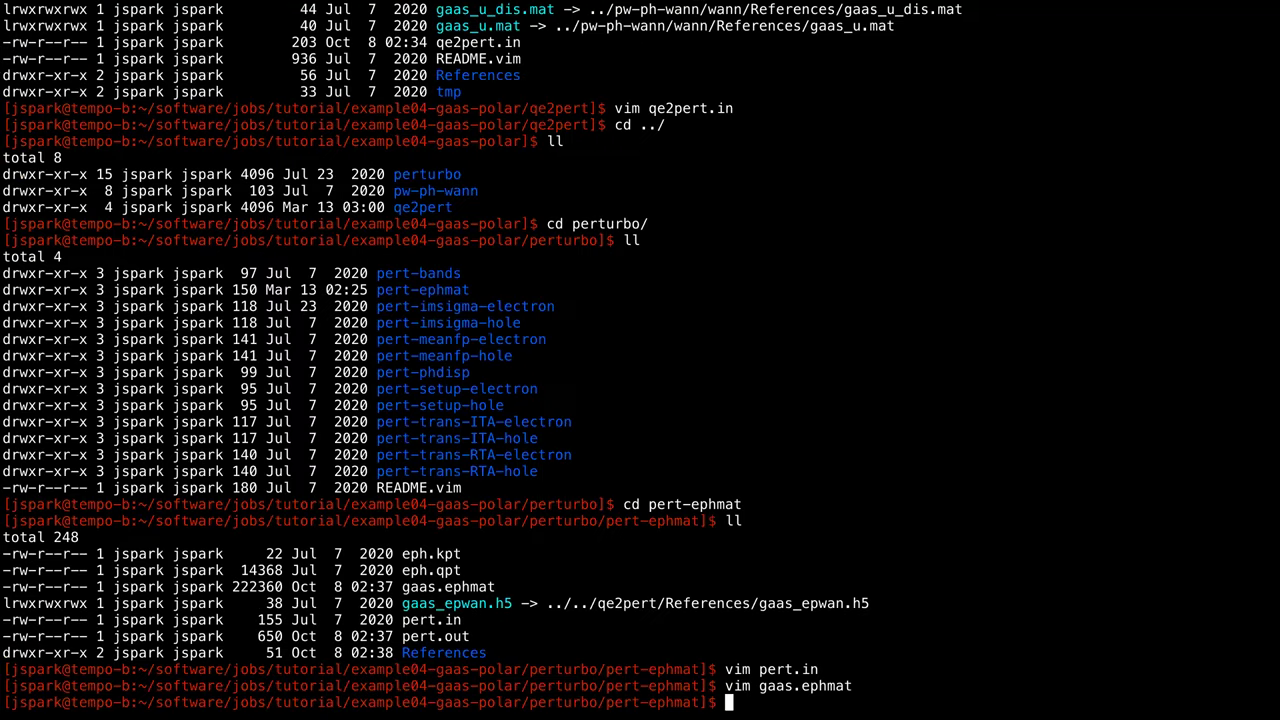